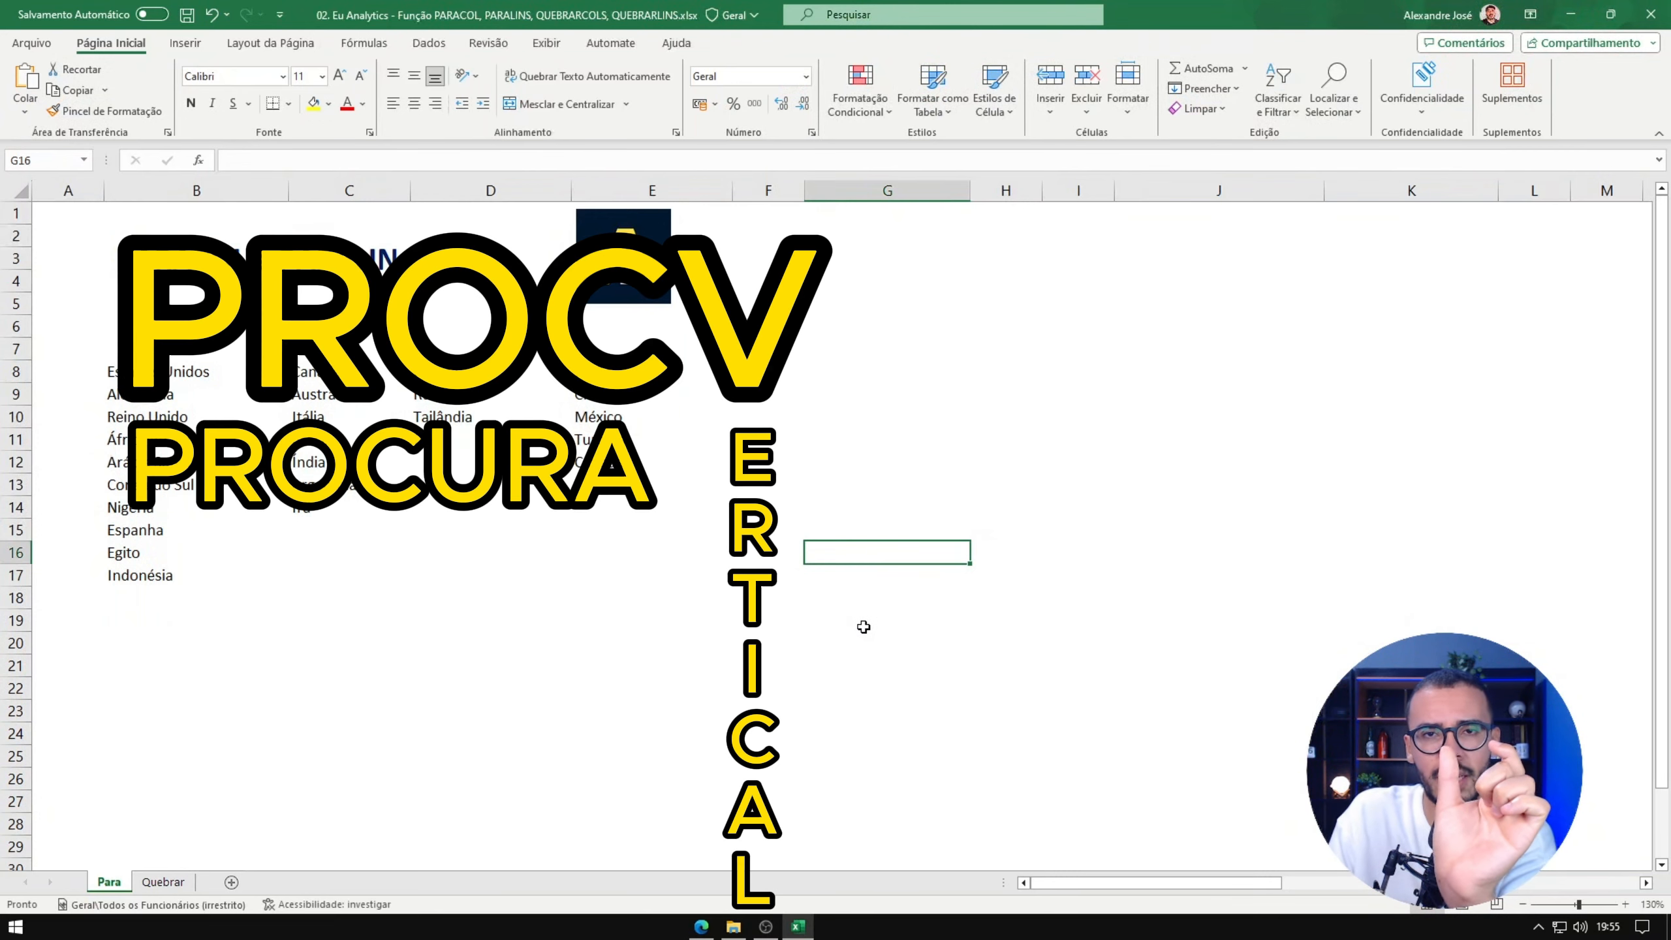
- Enter a PARACOL formula in G8 that stacks the country range B8:E17 into one column
{"action": "left_click", "coordinate": [815, 356]}
{"action": "left_click", "coordinate": [782, 372]}
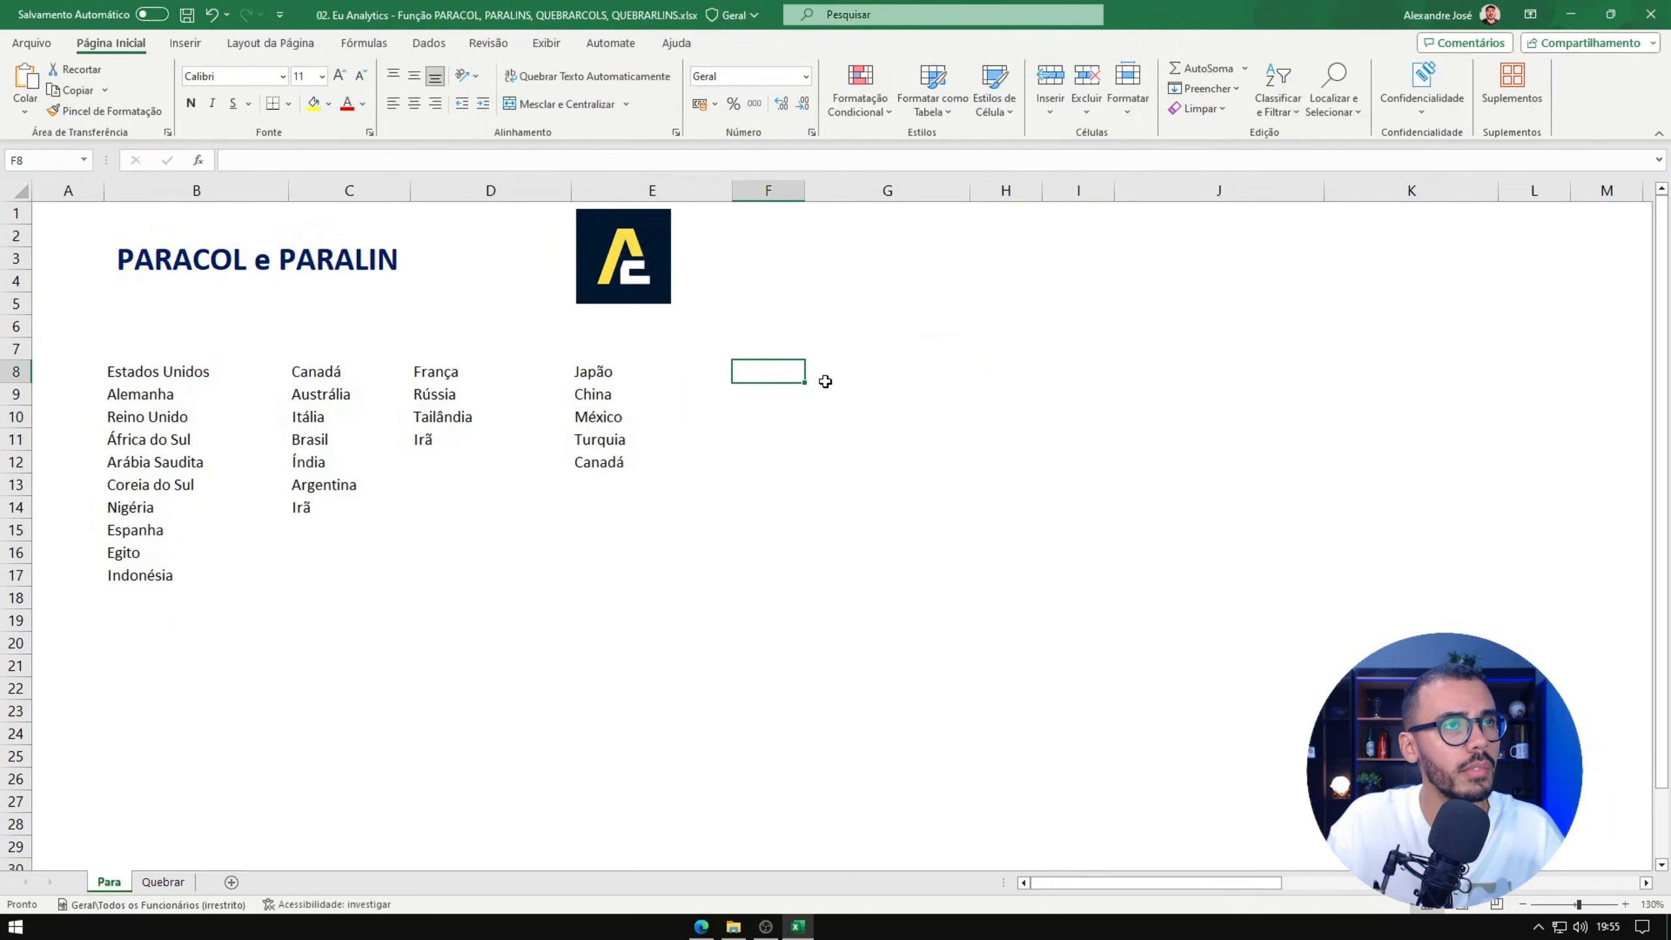
{"action": "left_click", "coordinate": [838, 374]}
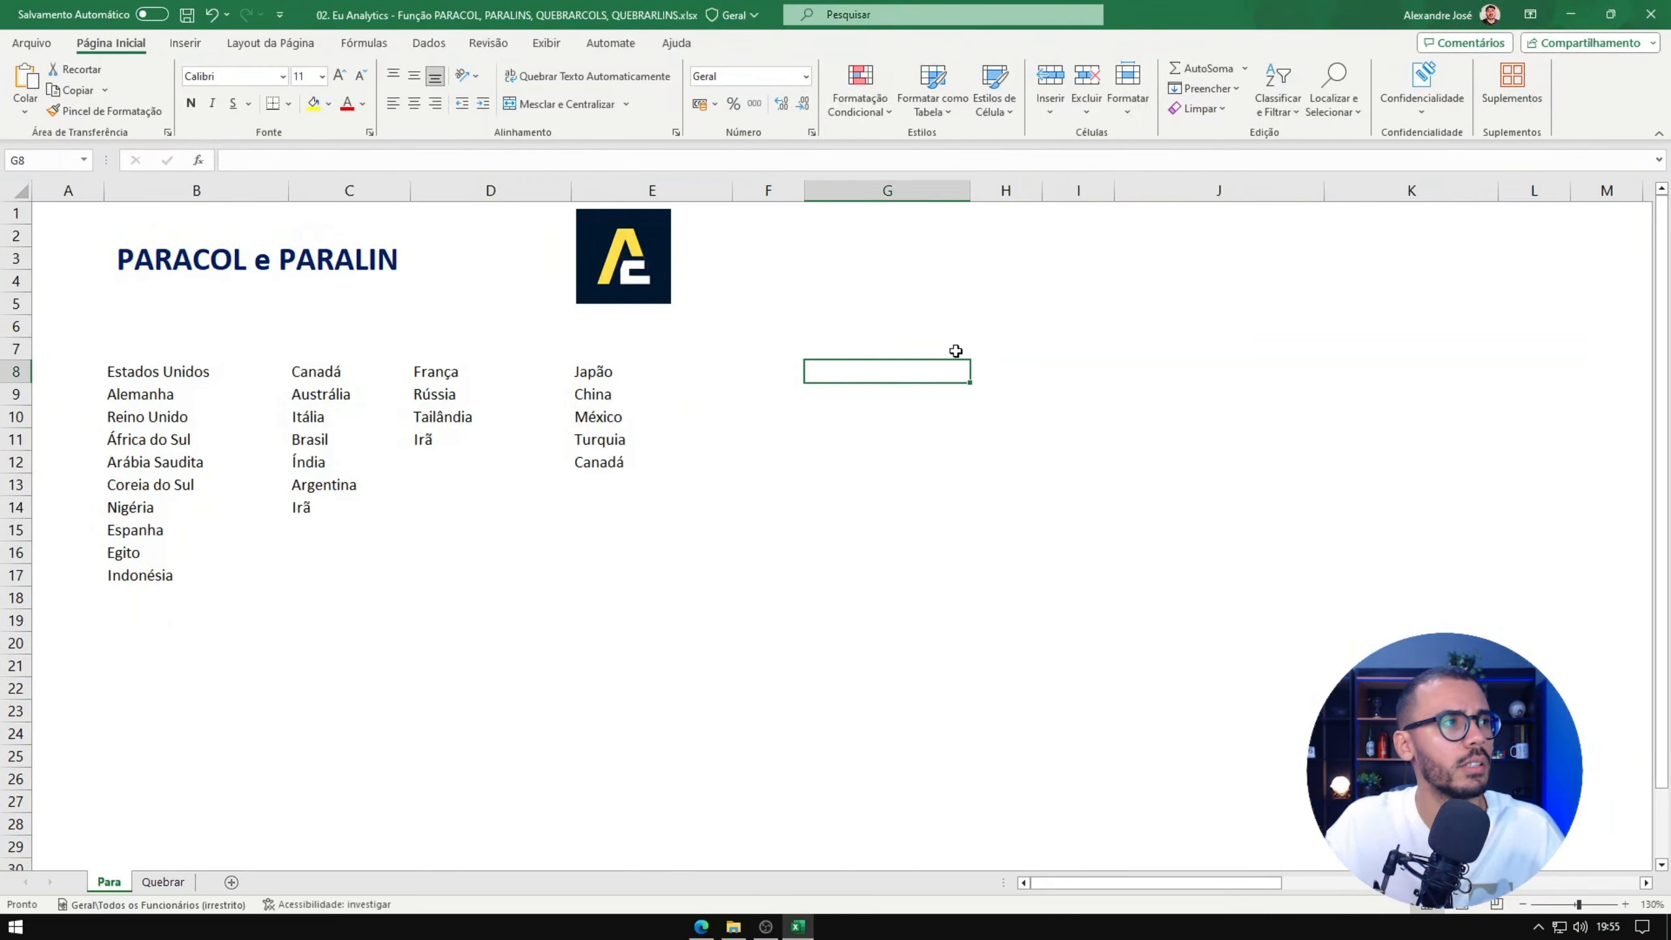
{"action": "type", "text": "=PARAC"}
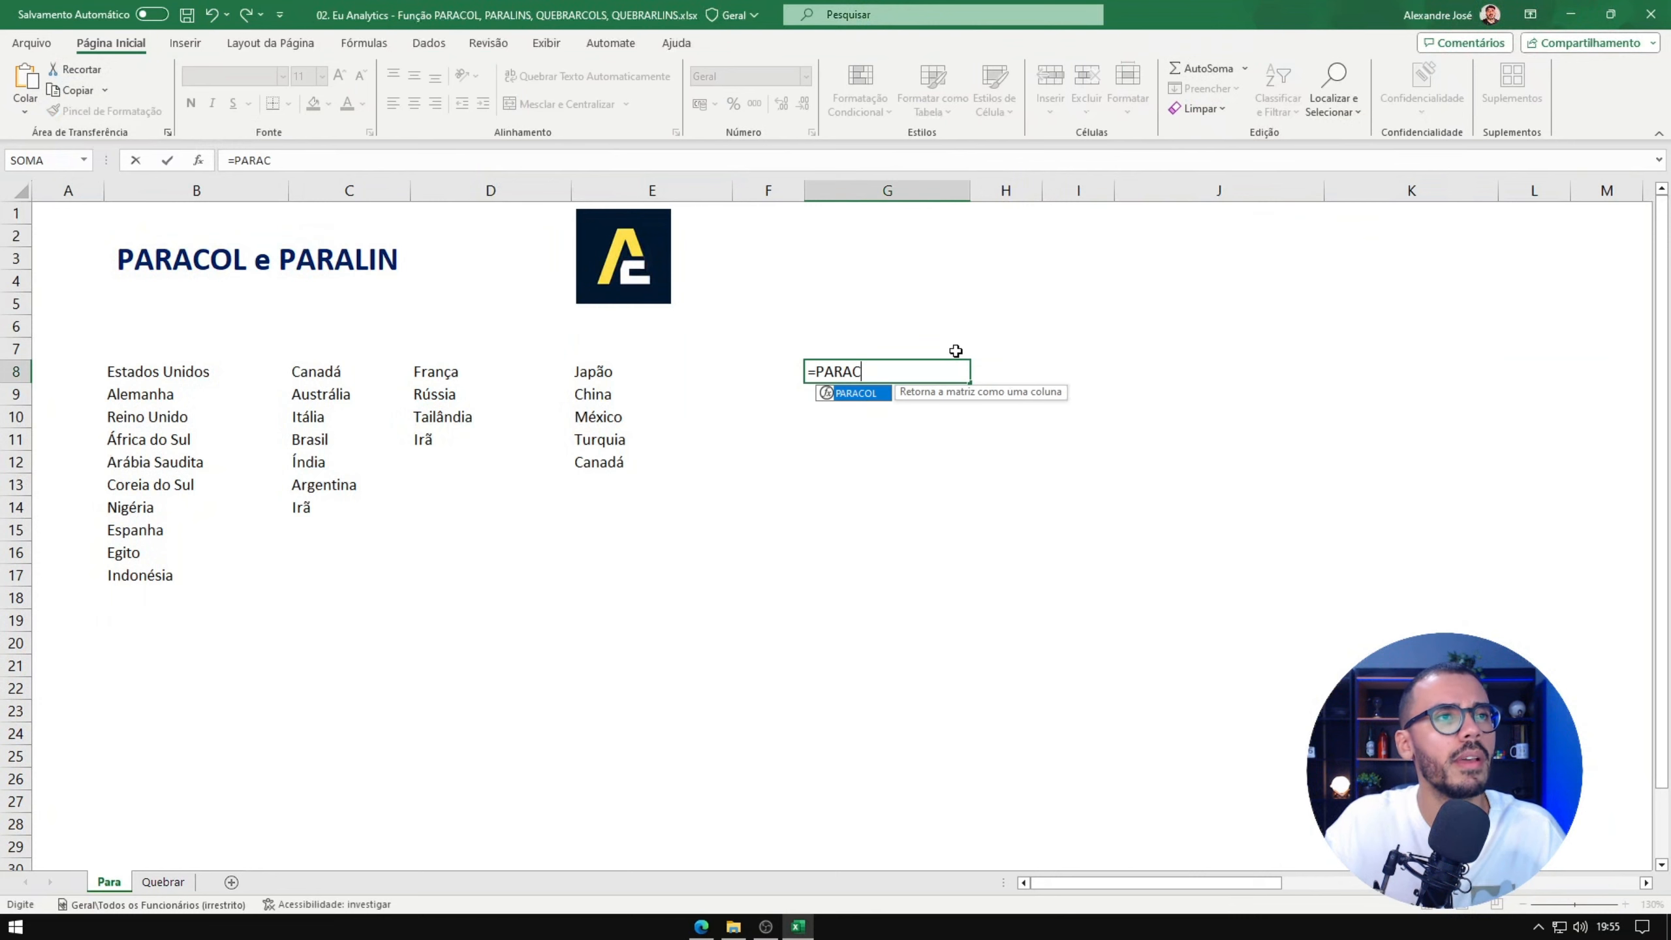
{"action": "key", "text": "Tab"}
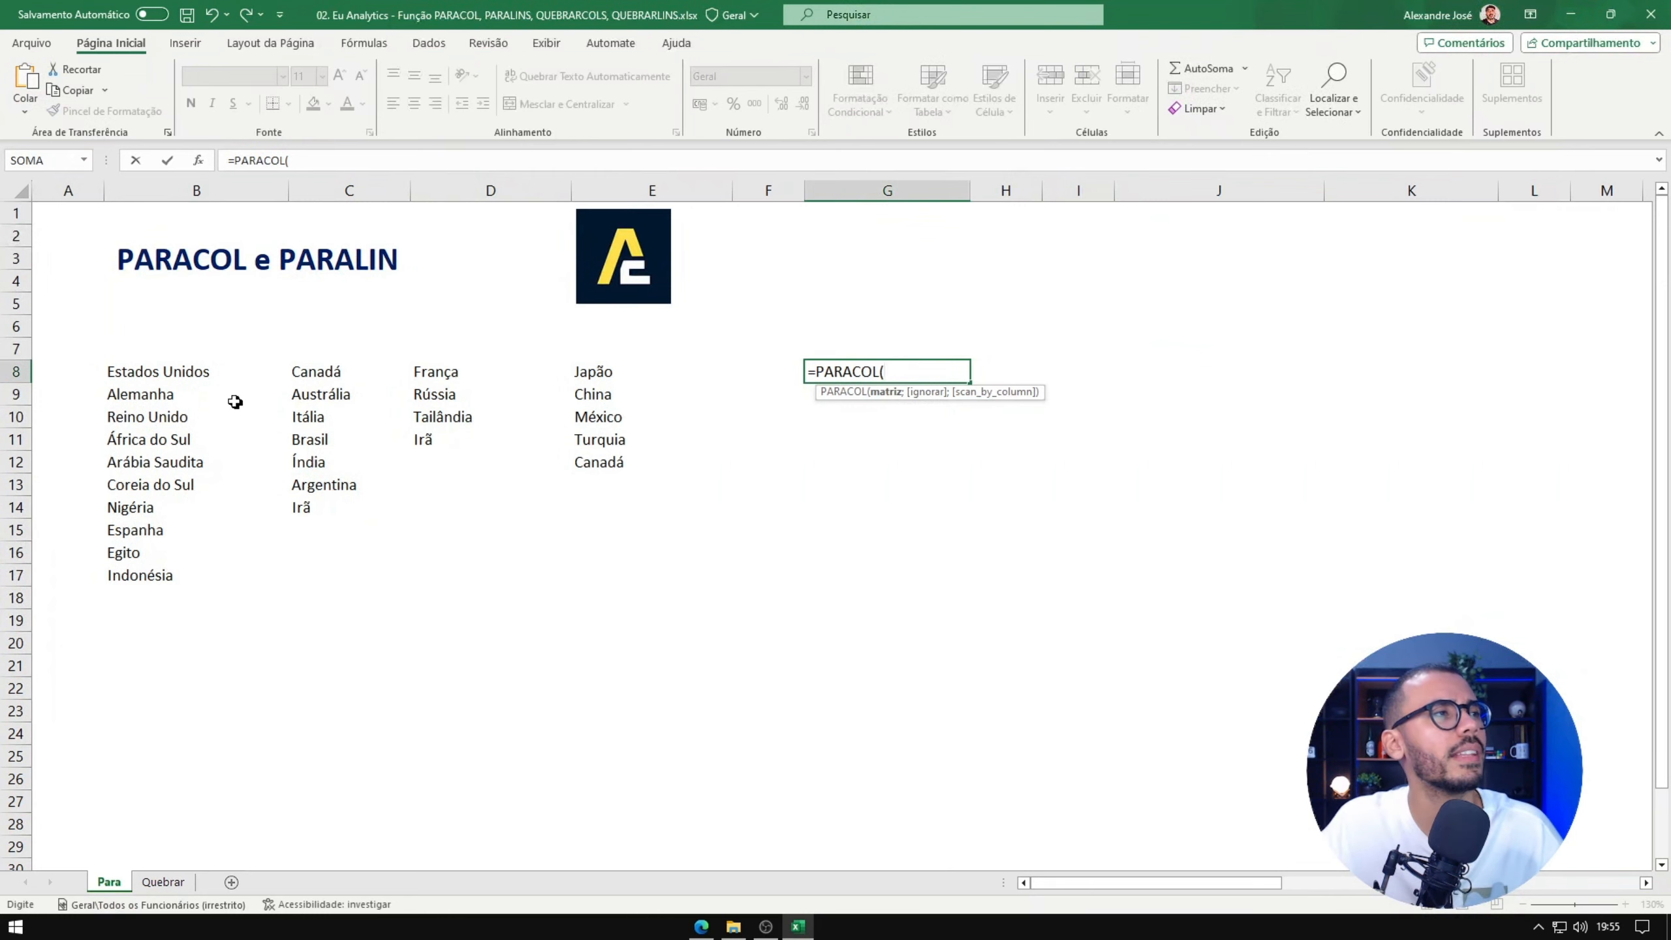
{"action": "left_click_drag", "start_coordinate": [135, 368], "coordinate": [676, 572]}
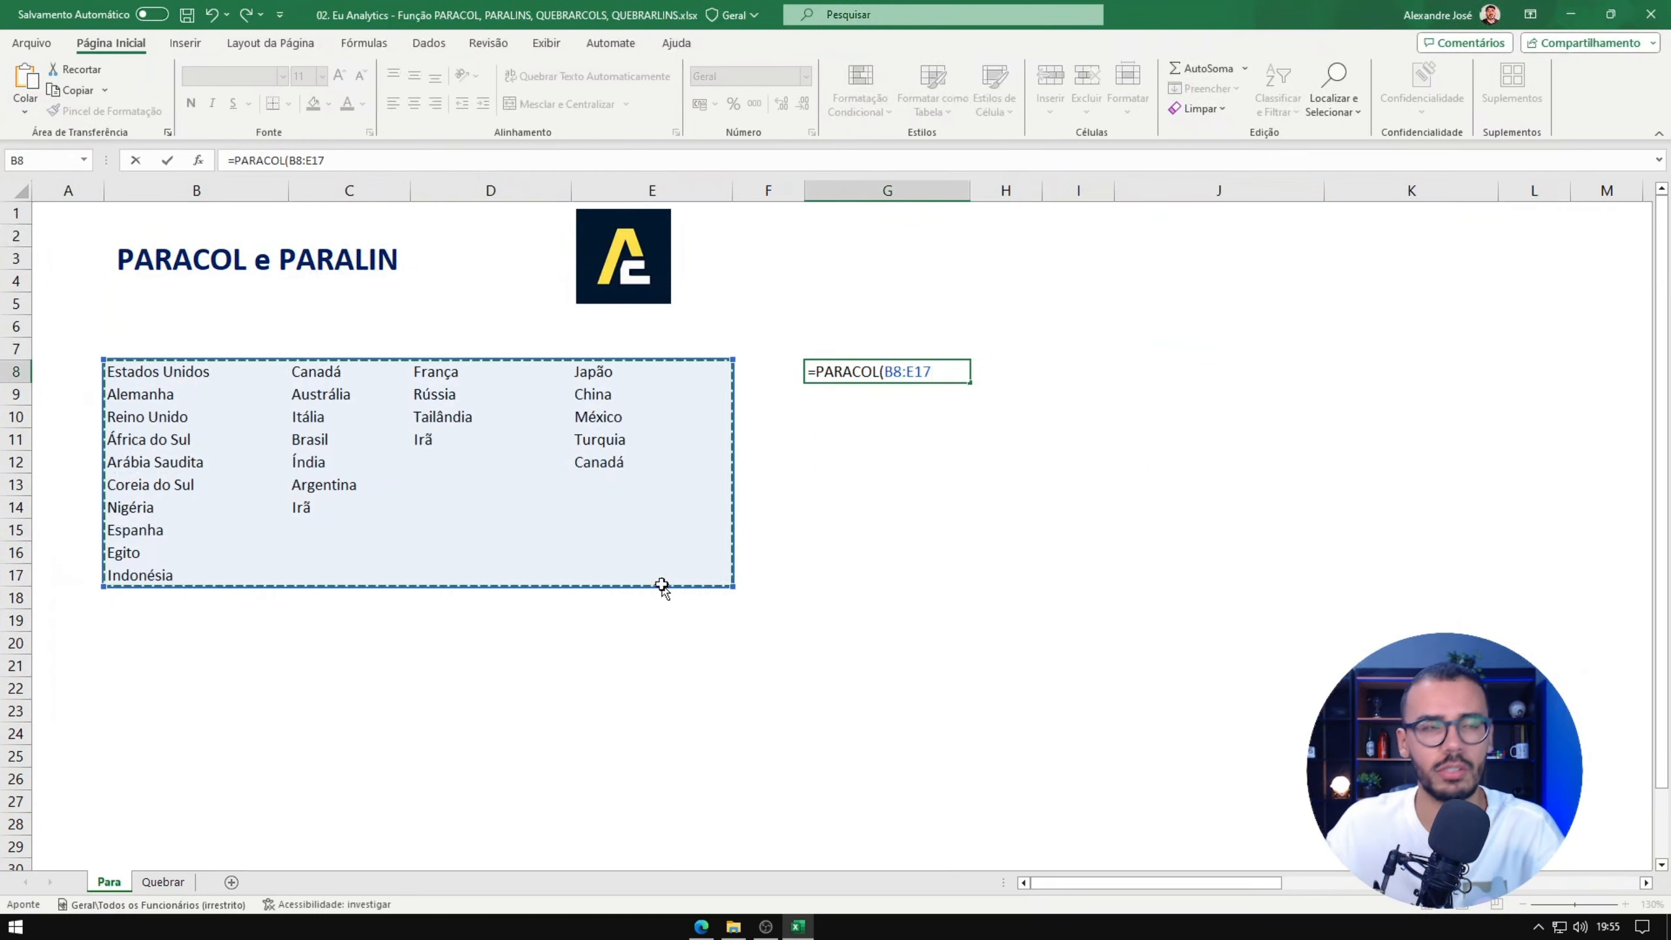
{"action": "key", "text": "Return"}
- Compare the stacked list in column G with the source range B8:E17, checking how blank source cells are returned
{"action": "left_click", "coordinate": [881, 372]}
{"action": "scroll", "coordinate": [877, 382], "scroll_direction": "down", "scroll_amount": 8}
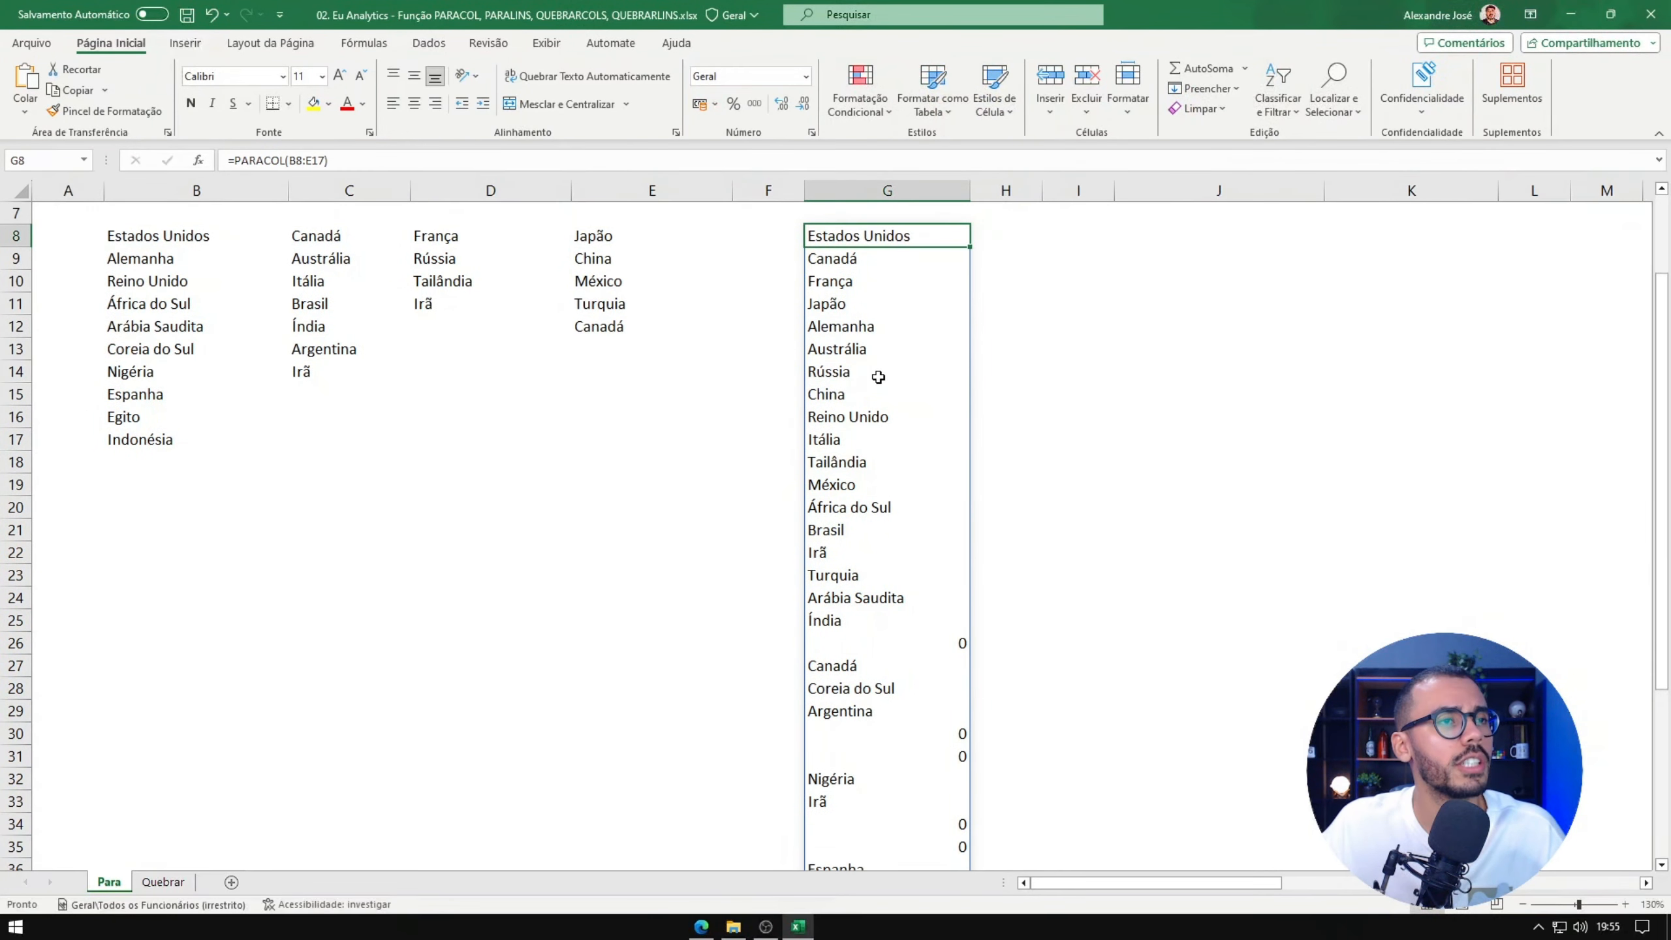
{"action": "scroll", "coordinate": [885, 474], "scroll_direction": "up", "scroll_amount": 8}
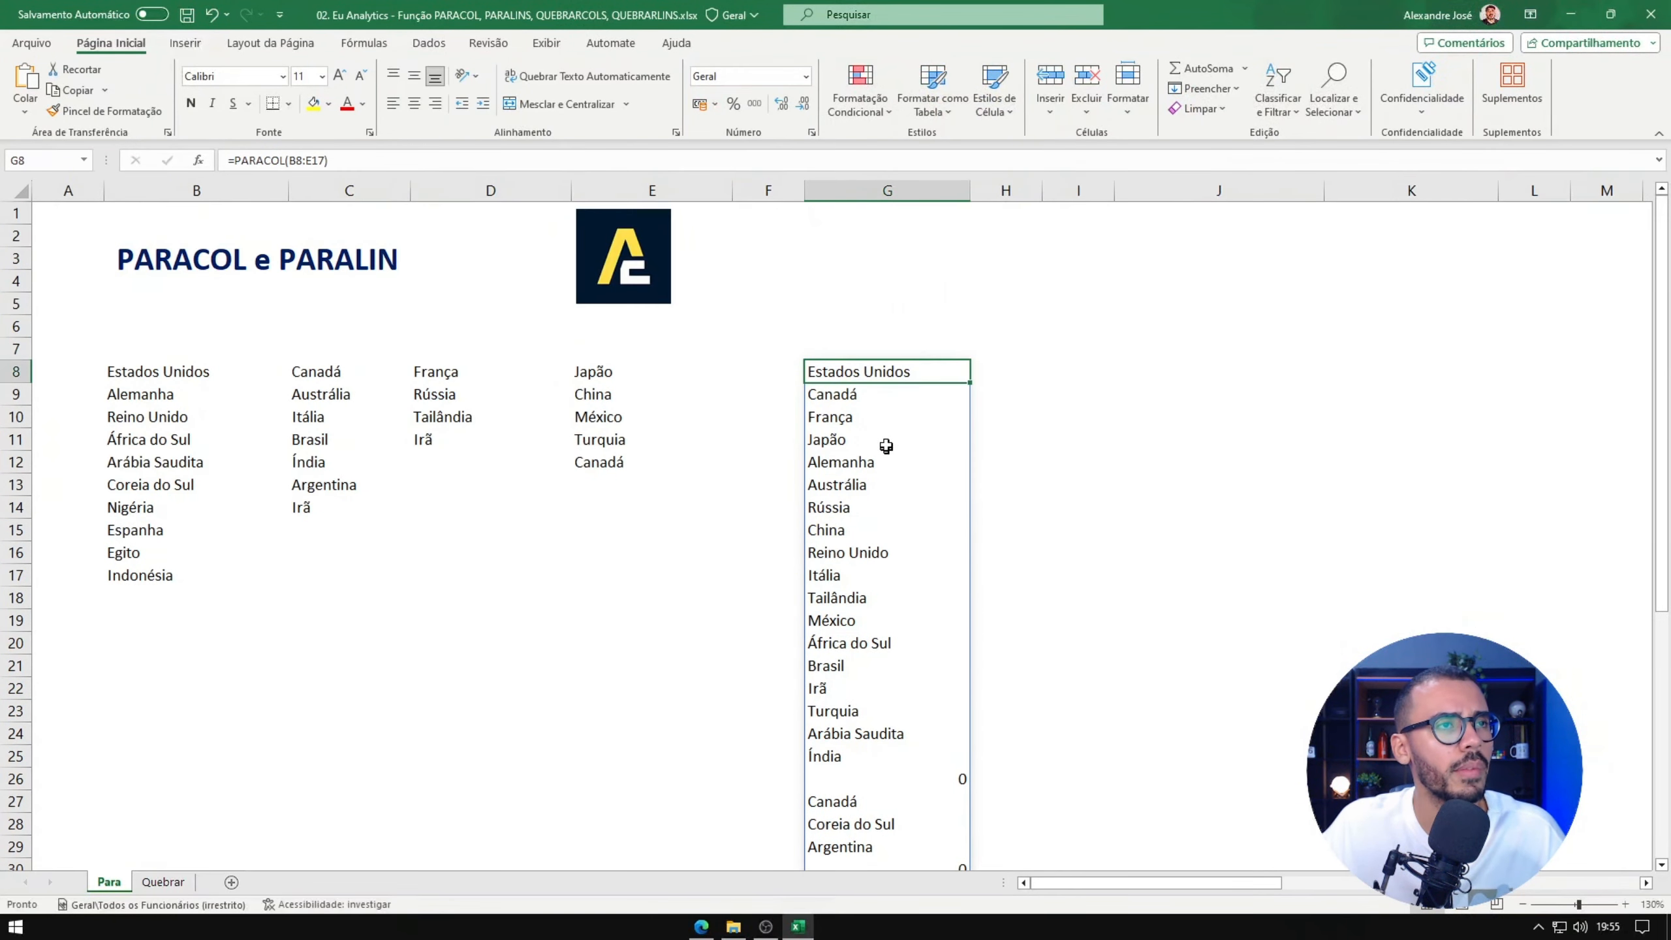
{"action": "left_click_drag", "start_coordinate": [150, 373], "coordinate": [593, 575]}
{"action": "scroll", "coordinate": [862, 377], "scroll_direction": "down", "scroll_amount": 10}
{"action": "scroll", "coordinate": [795, 503], "scroll_direction": "up", "scroll_amount": 4}
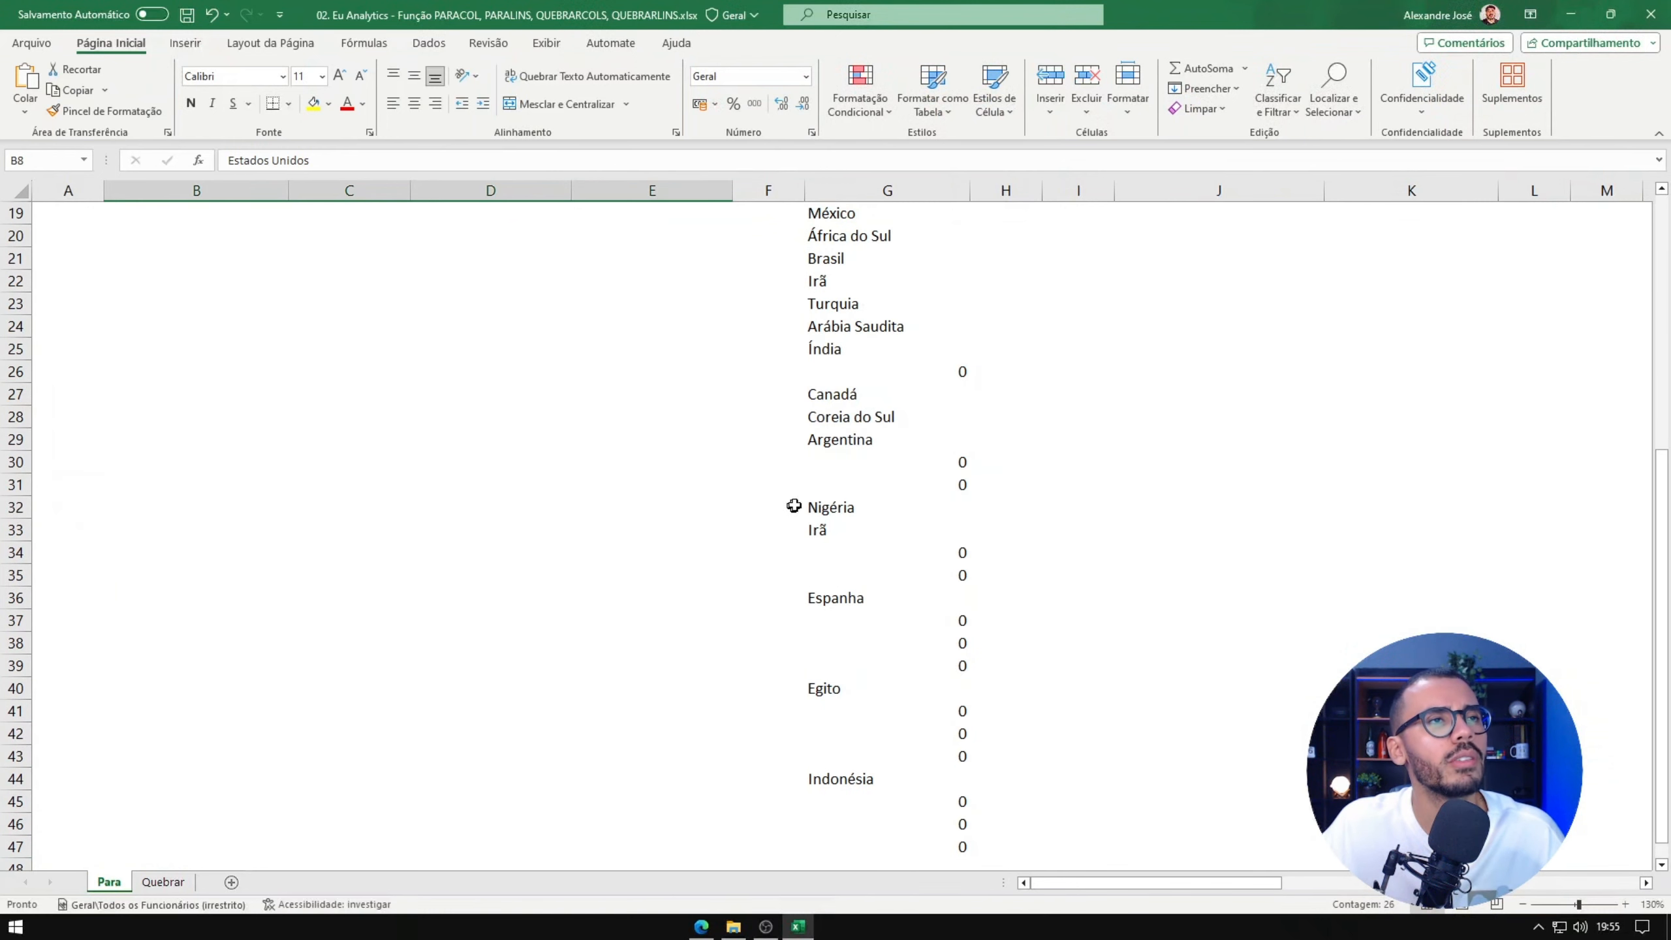
{"action": "scroll", "coordinate": [796, 490], "scroll_direction": "up", "scroll_amount": 6}
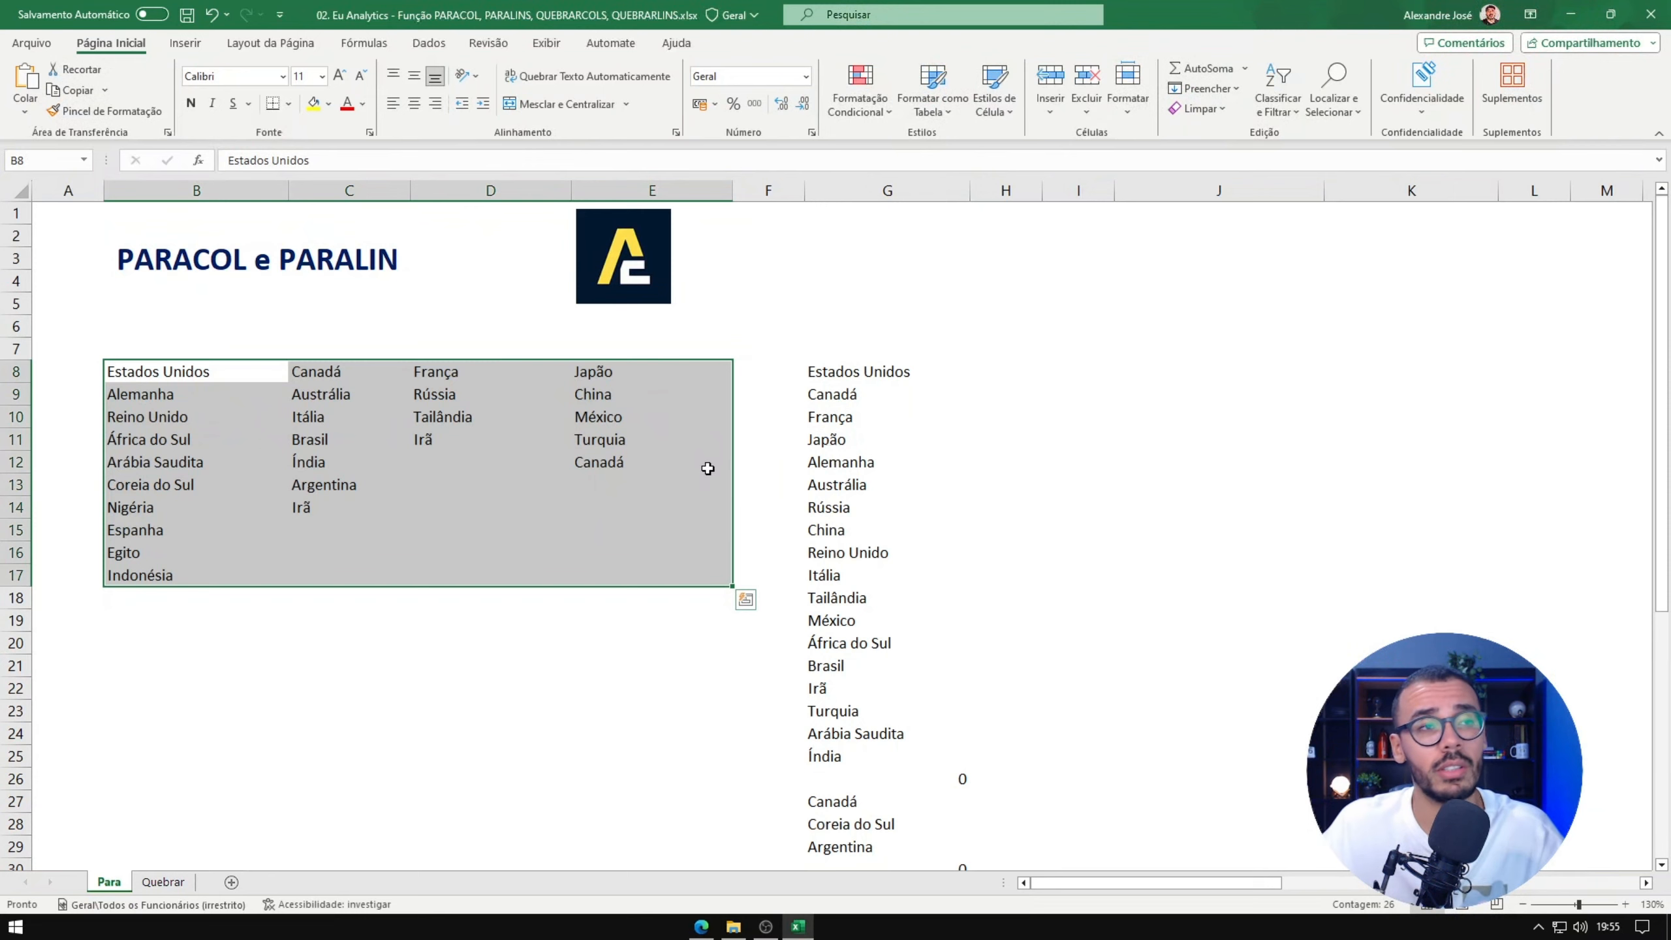
{"action": "scroll", "coordinate": [929, 523], "scroll_direction": "down", "scroll_amount": 6}
{"action": "left_click", "coordinate": [966, 393]}
{"action": "left_click", "coordinate": [958, 373]}
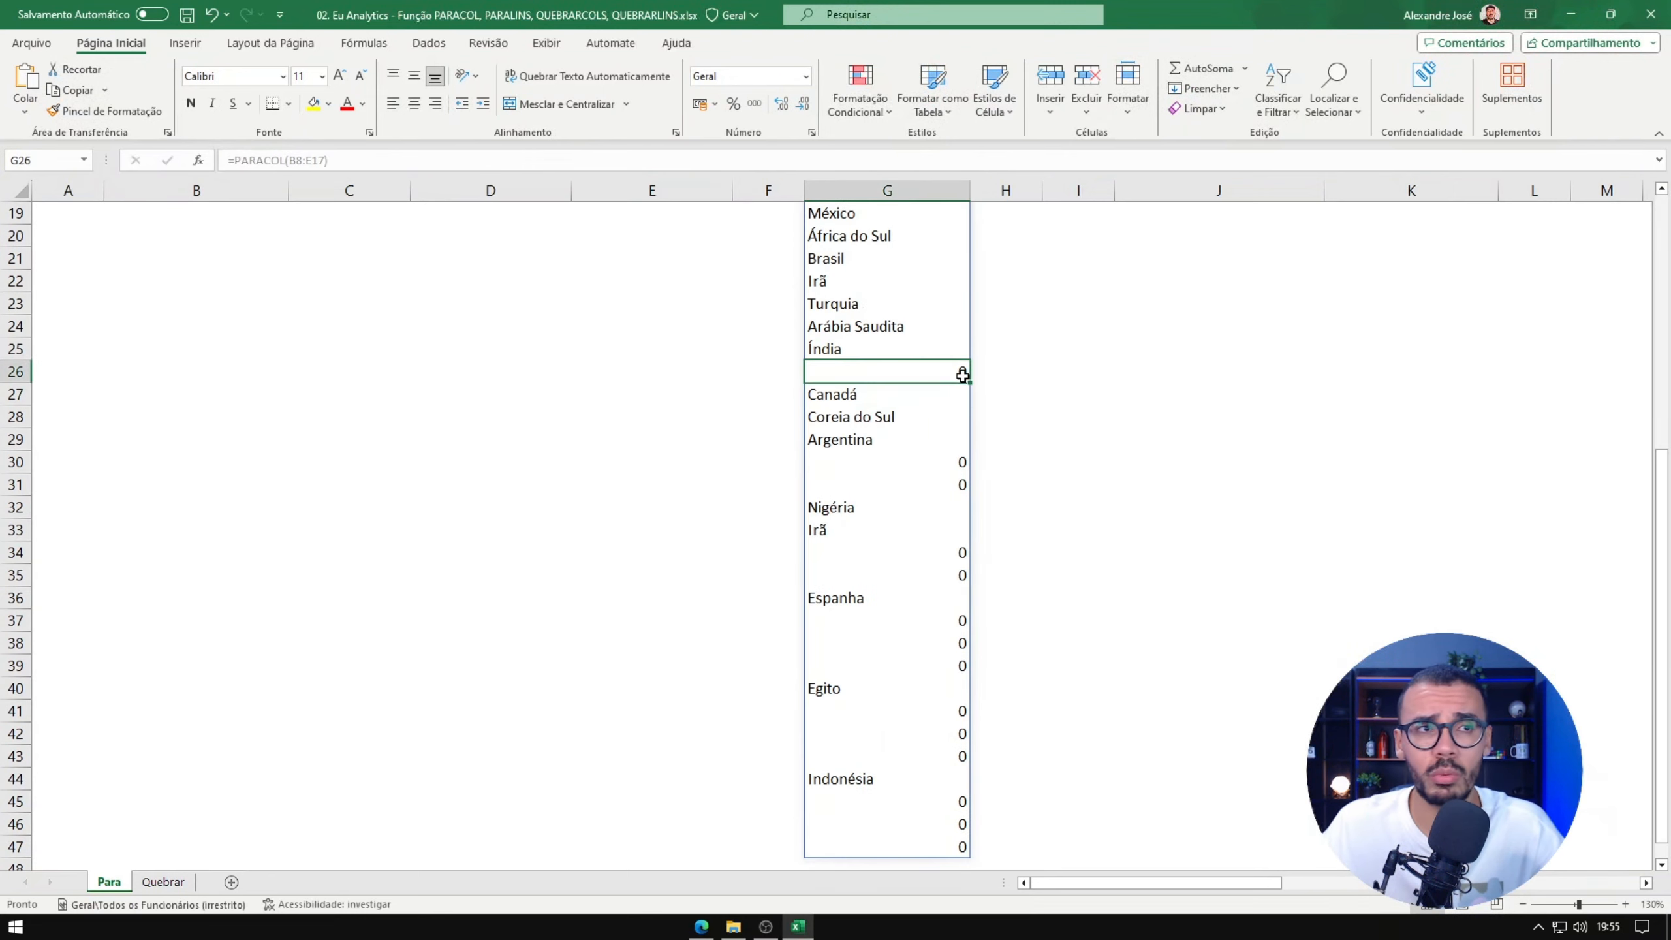
{"action": "scroll", "coordinate": [950, 438], "scroll_direction": "up", "scroll_amount": 6}
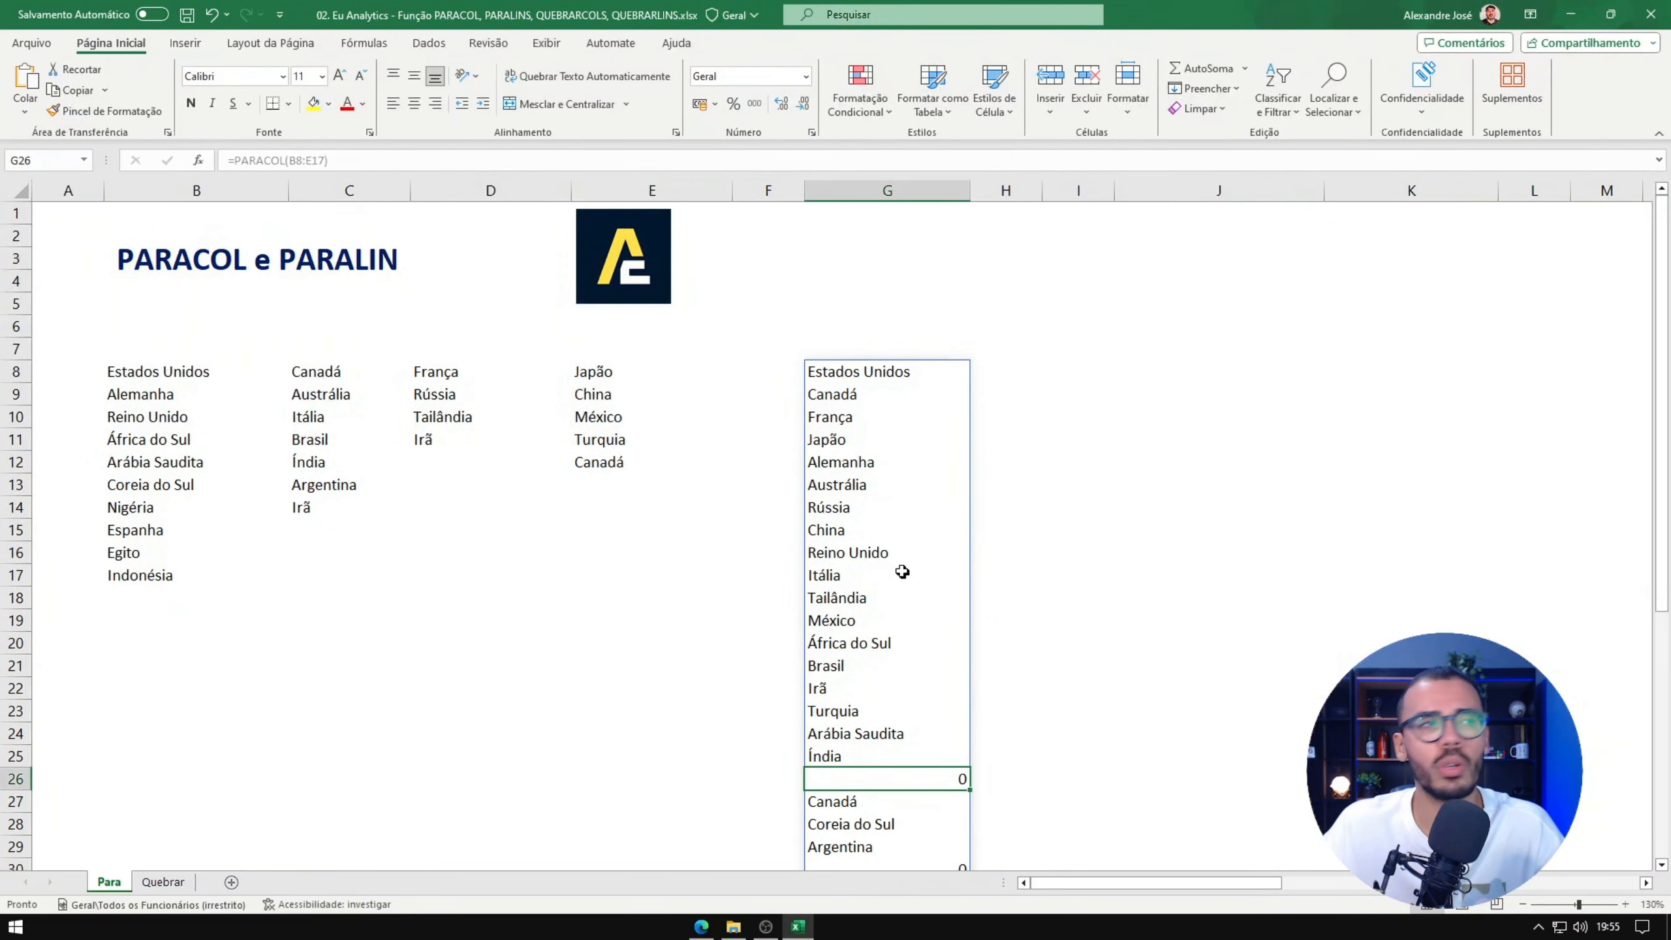
- Examine the order in which the source countries are listed in G8 to G11 of the stacked column
{"action": "left_click", "coordinate": [836, 374]}
{"action": "left_click", "coordinate": [750, 428]}
{"action": "left_click", "coordinate": [837, 374]}
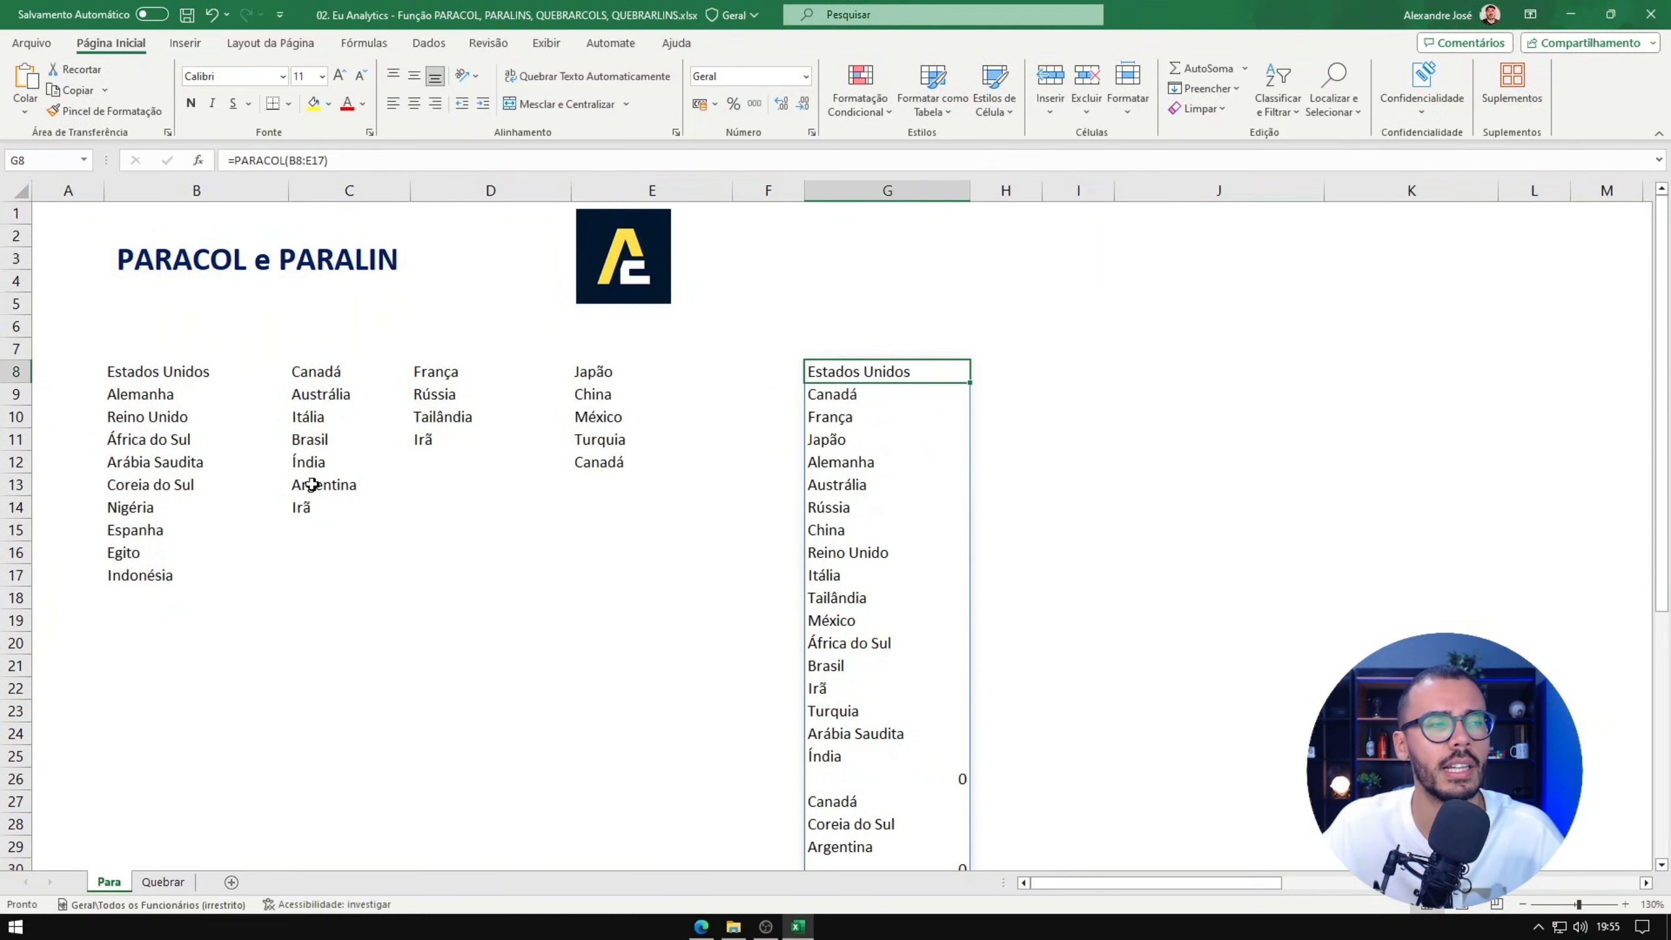
{"action": "left_click", "coordinate": [178, 389]}
{"action": "left_click", "coordinate": [852, 390]}
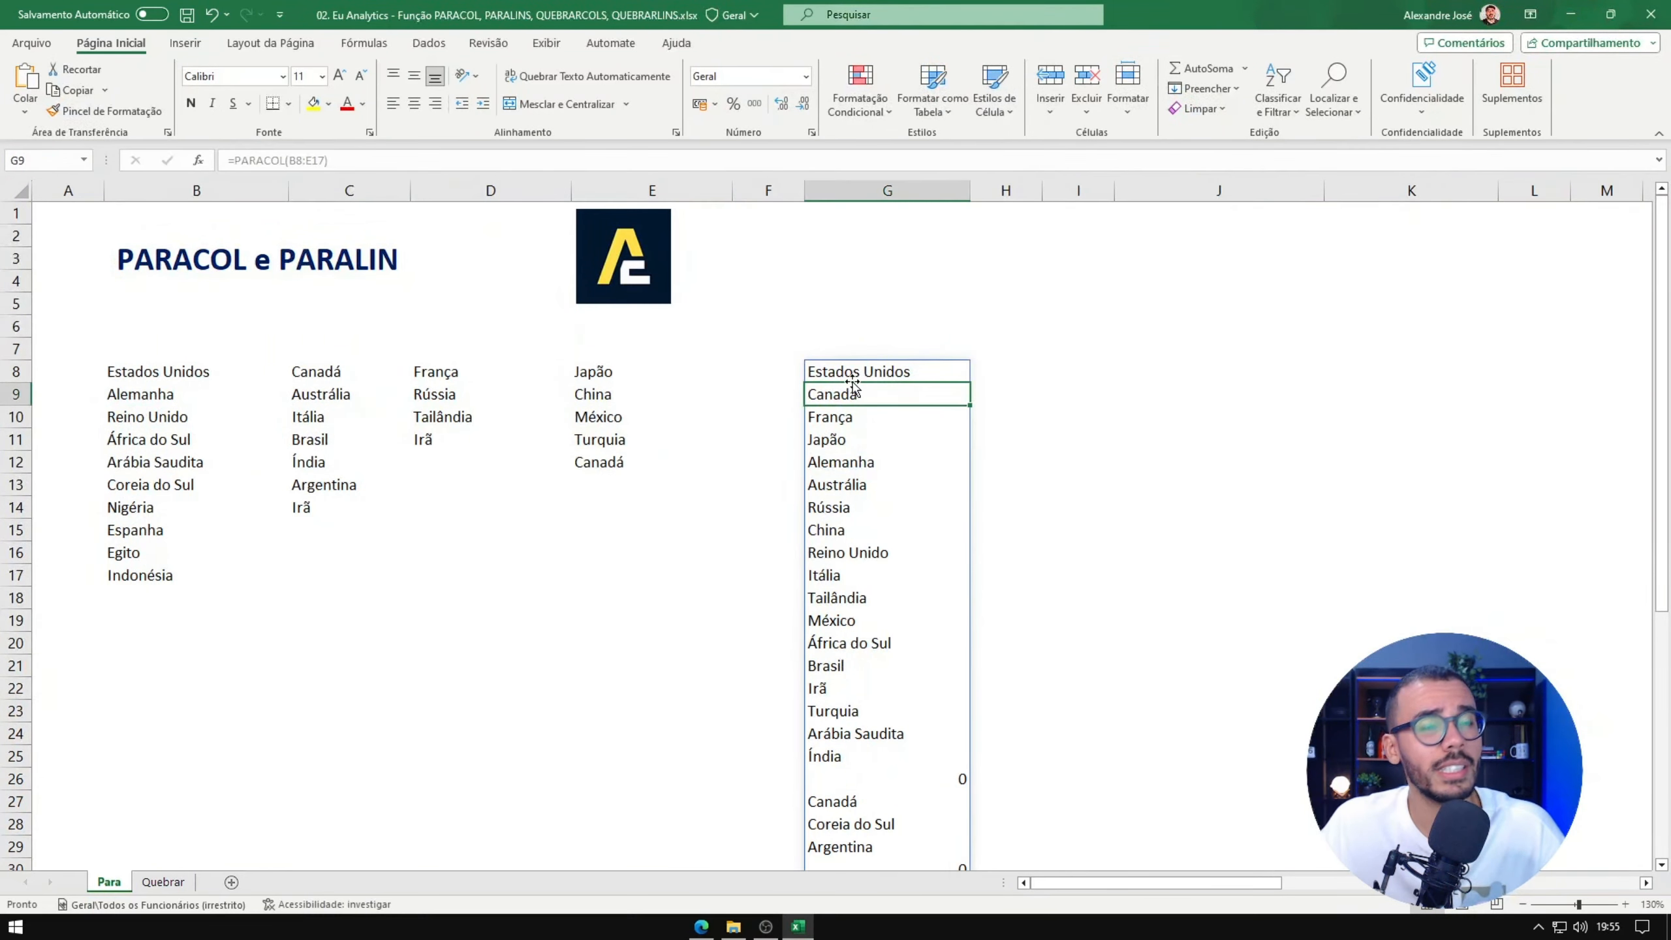
{"action": "left_click", "coordinate": [855, 373]}
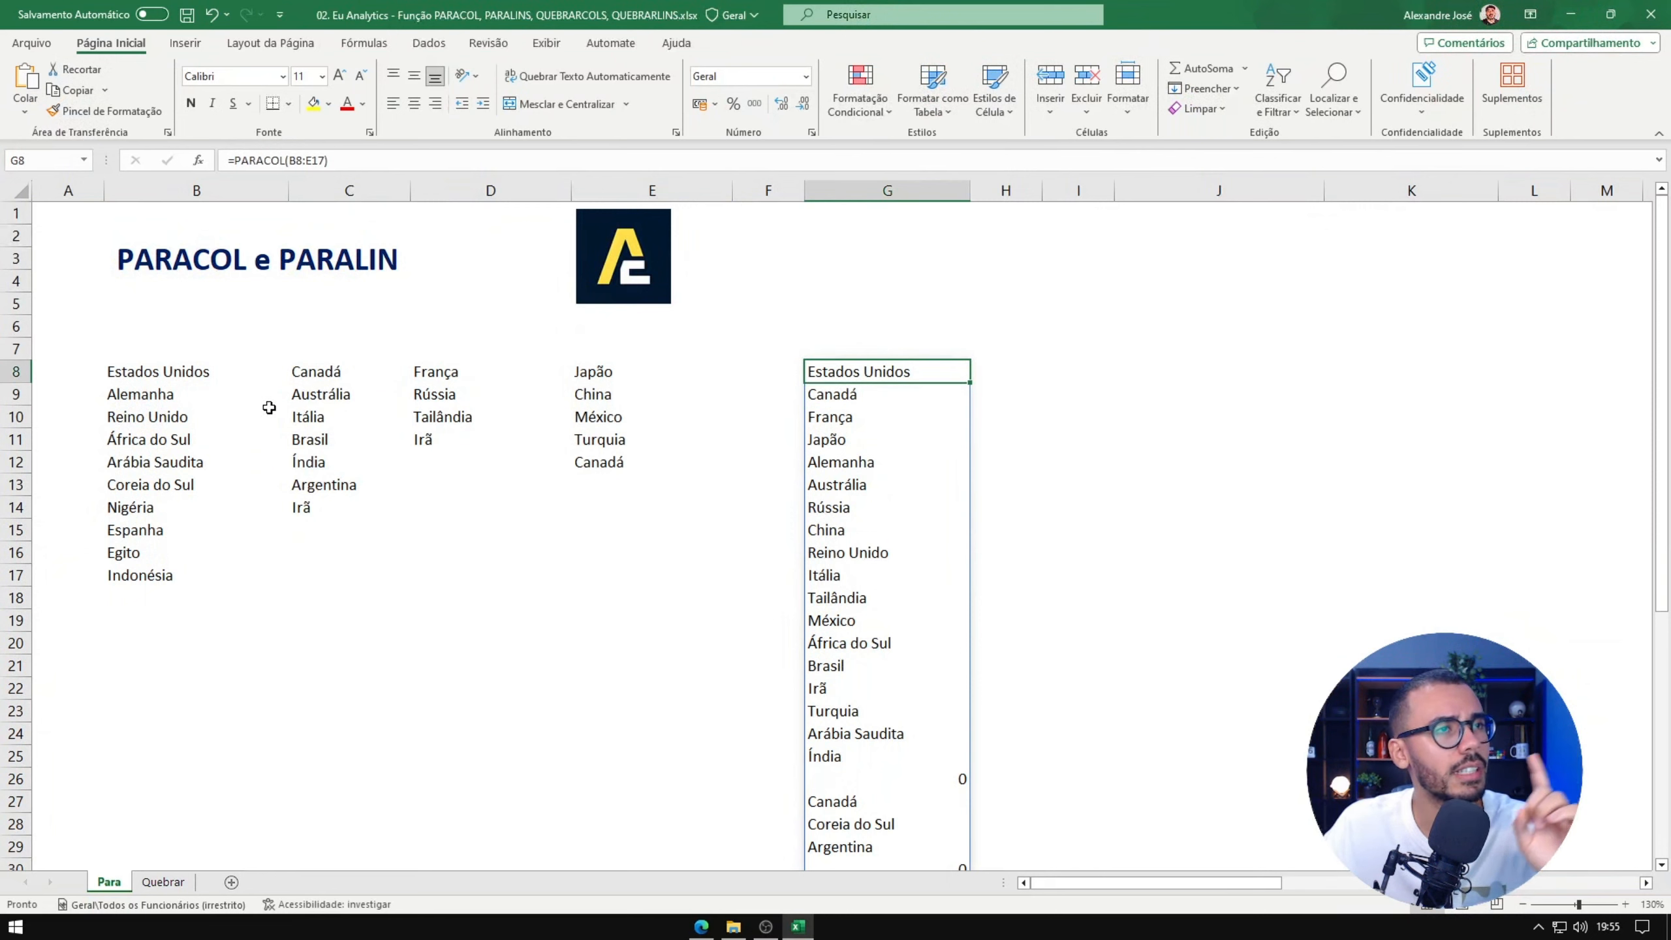
{"action": "left_click", "coordinate": [114, 374]}
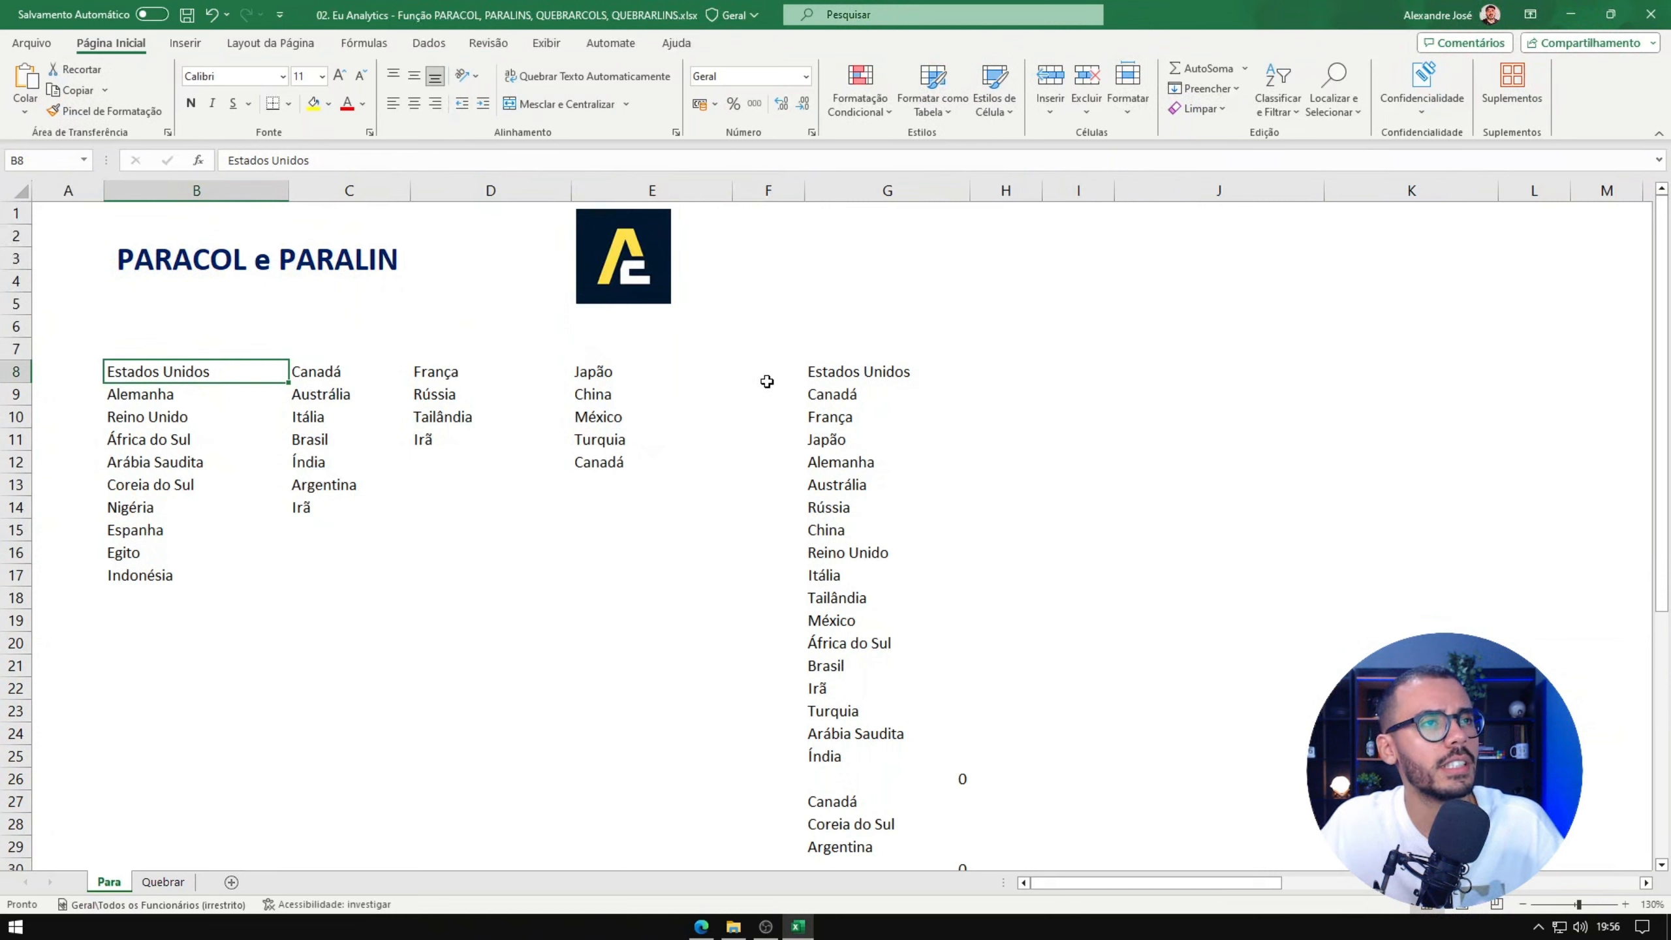
{"action": "left_click", "coordinate": [835, 376]}
{"action": "left_click", "coordinate": [843, 395]}
{"action": "left_click", "coordinate": [843, 418]}
{"action": "left_click", "coordinate": [836, 438]}
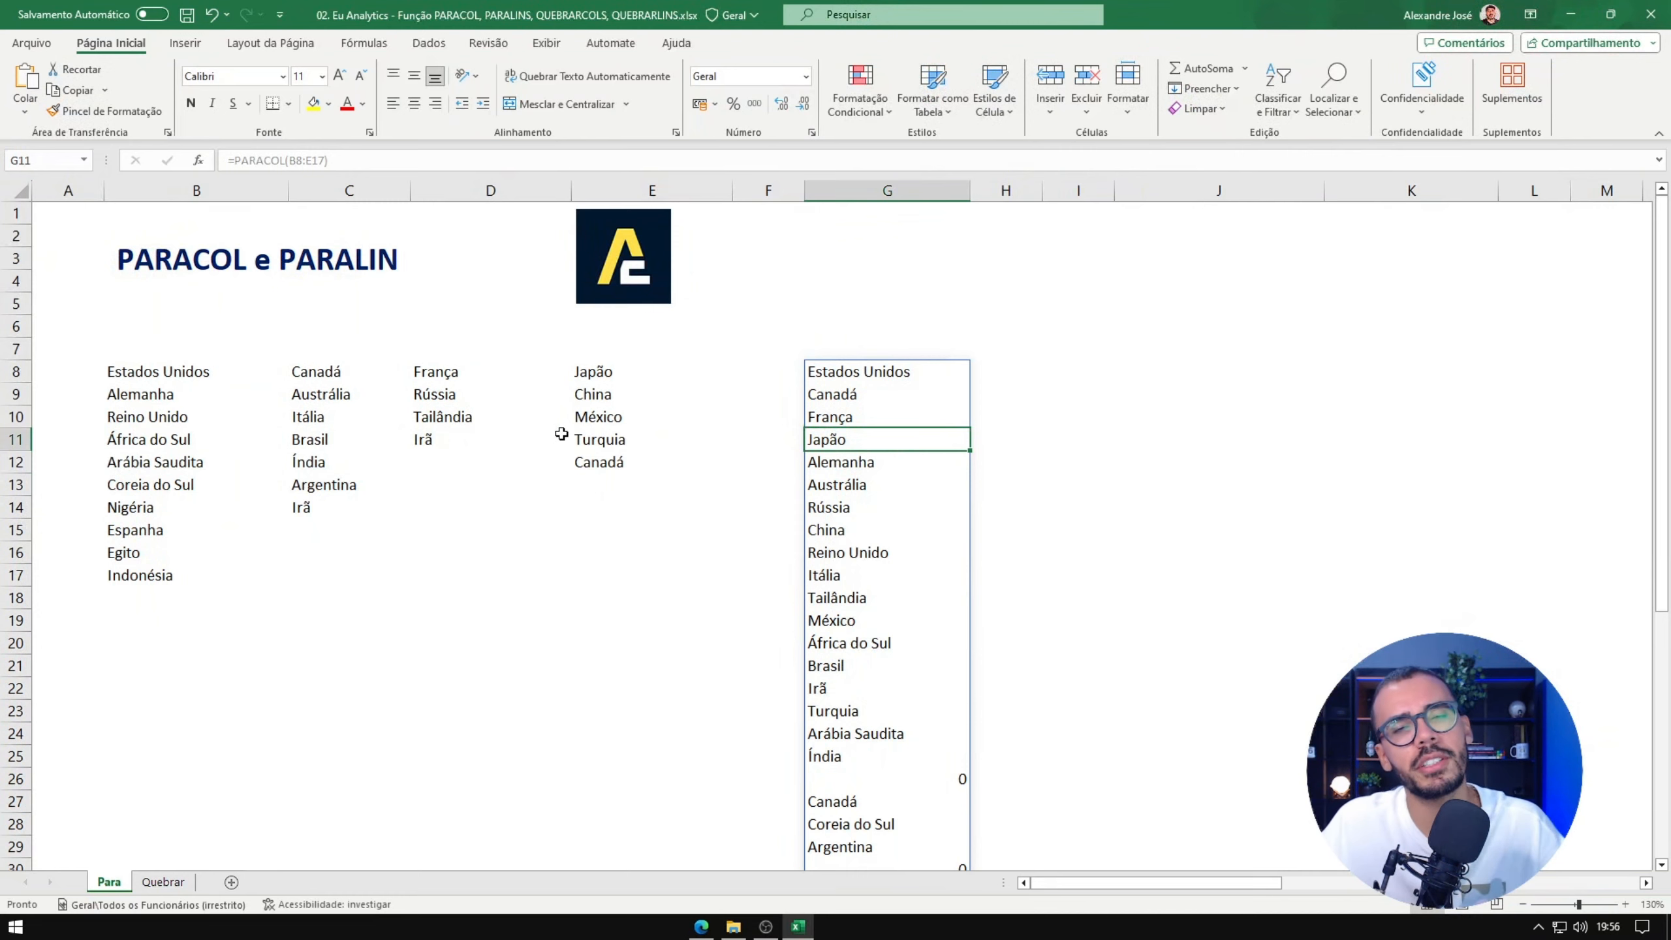
- Add the ignore argument 1 to the PARACOL formula in G8 so blank cells are skipped
{"action": "left_click", "coordinate": [856, 368]}
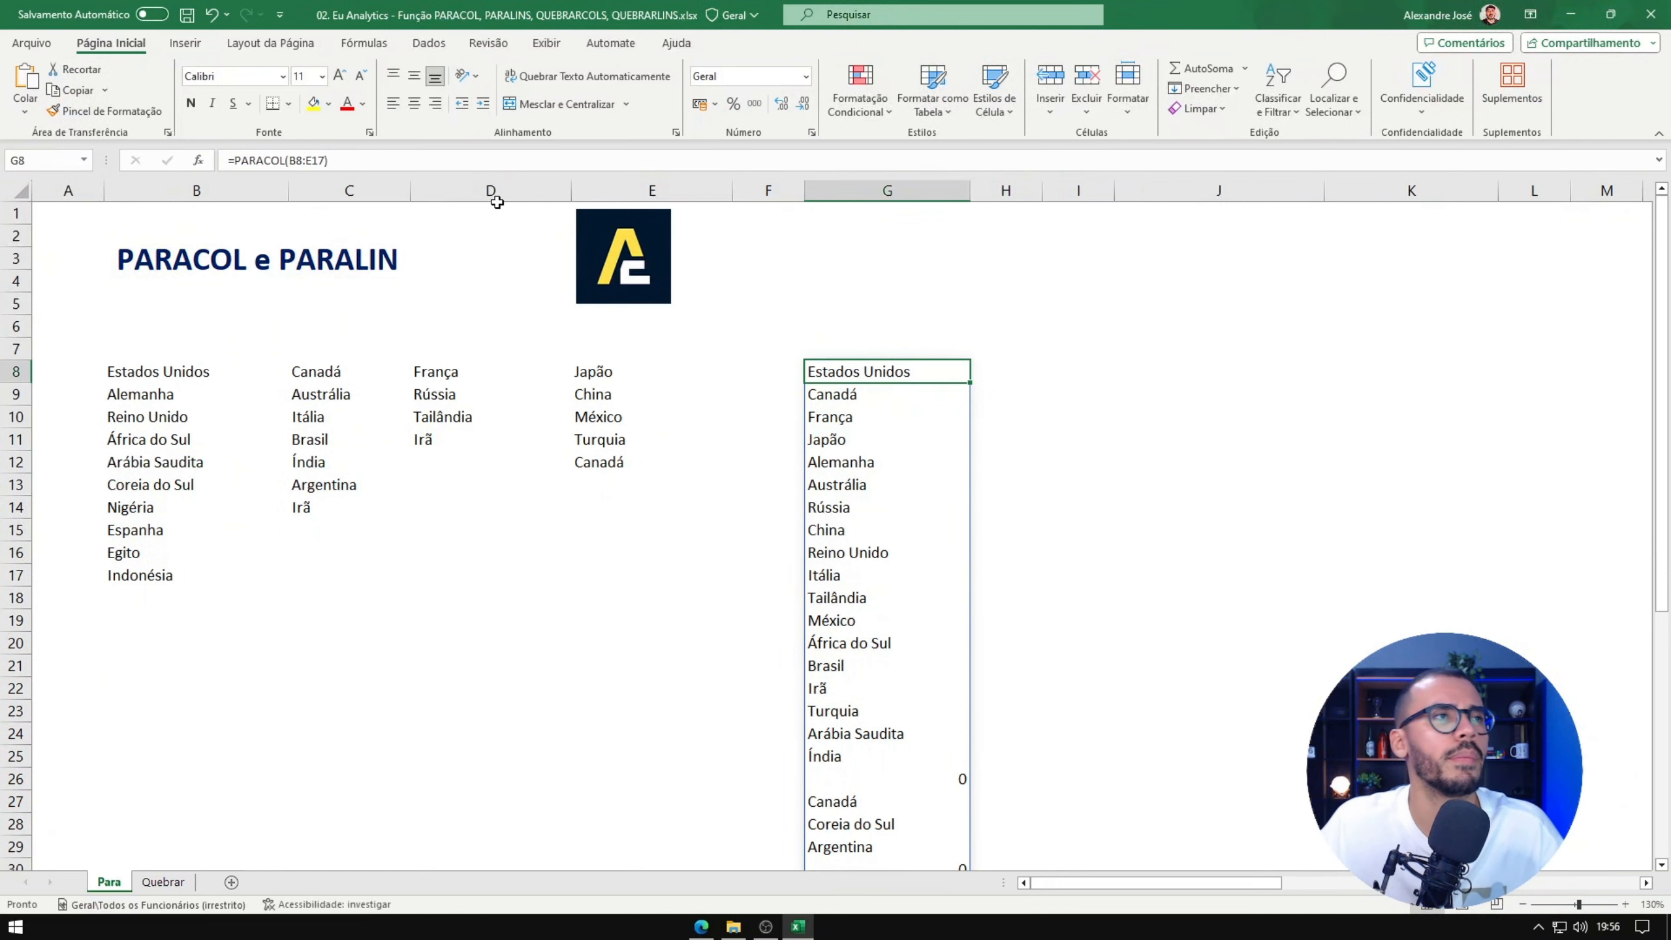
{"action": "key", "text": "F2"}
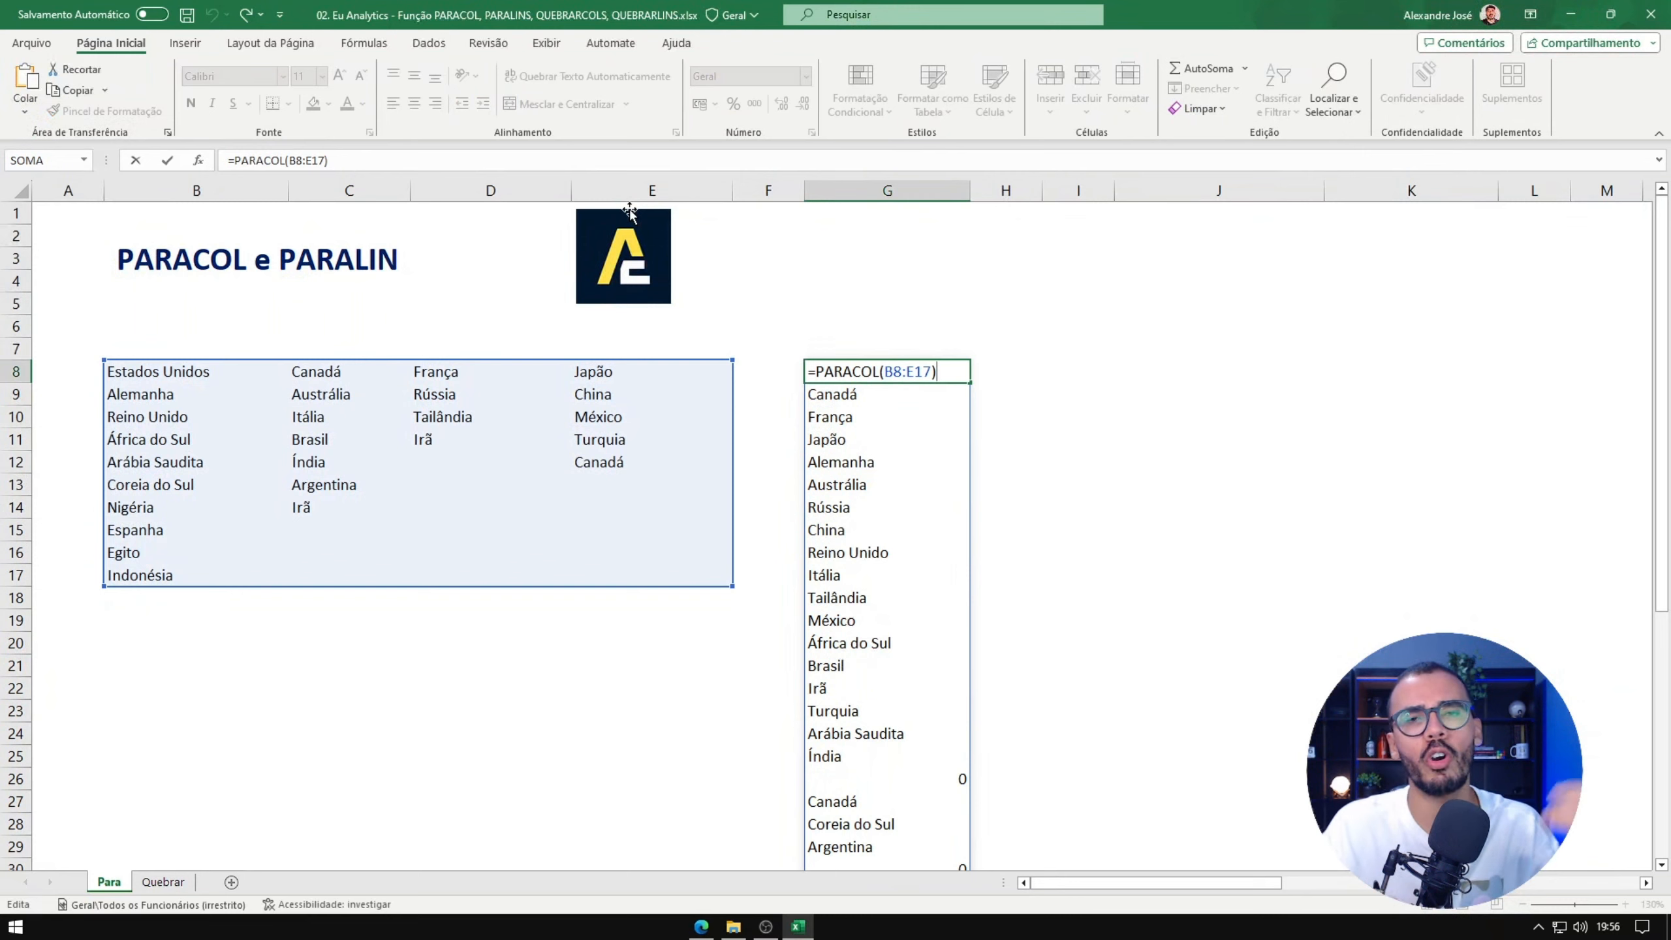
{"action": "key", "text": "BackSpace"}
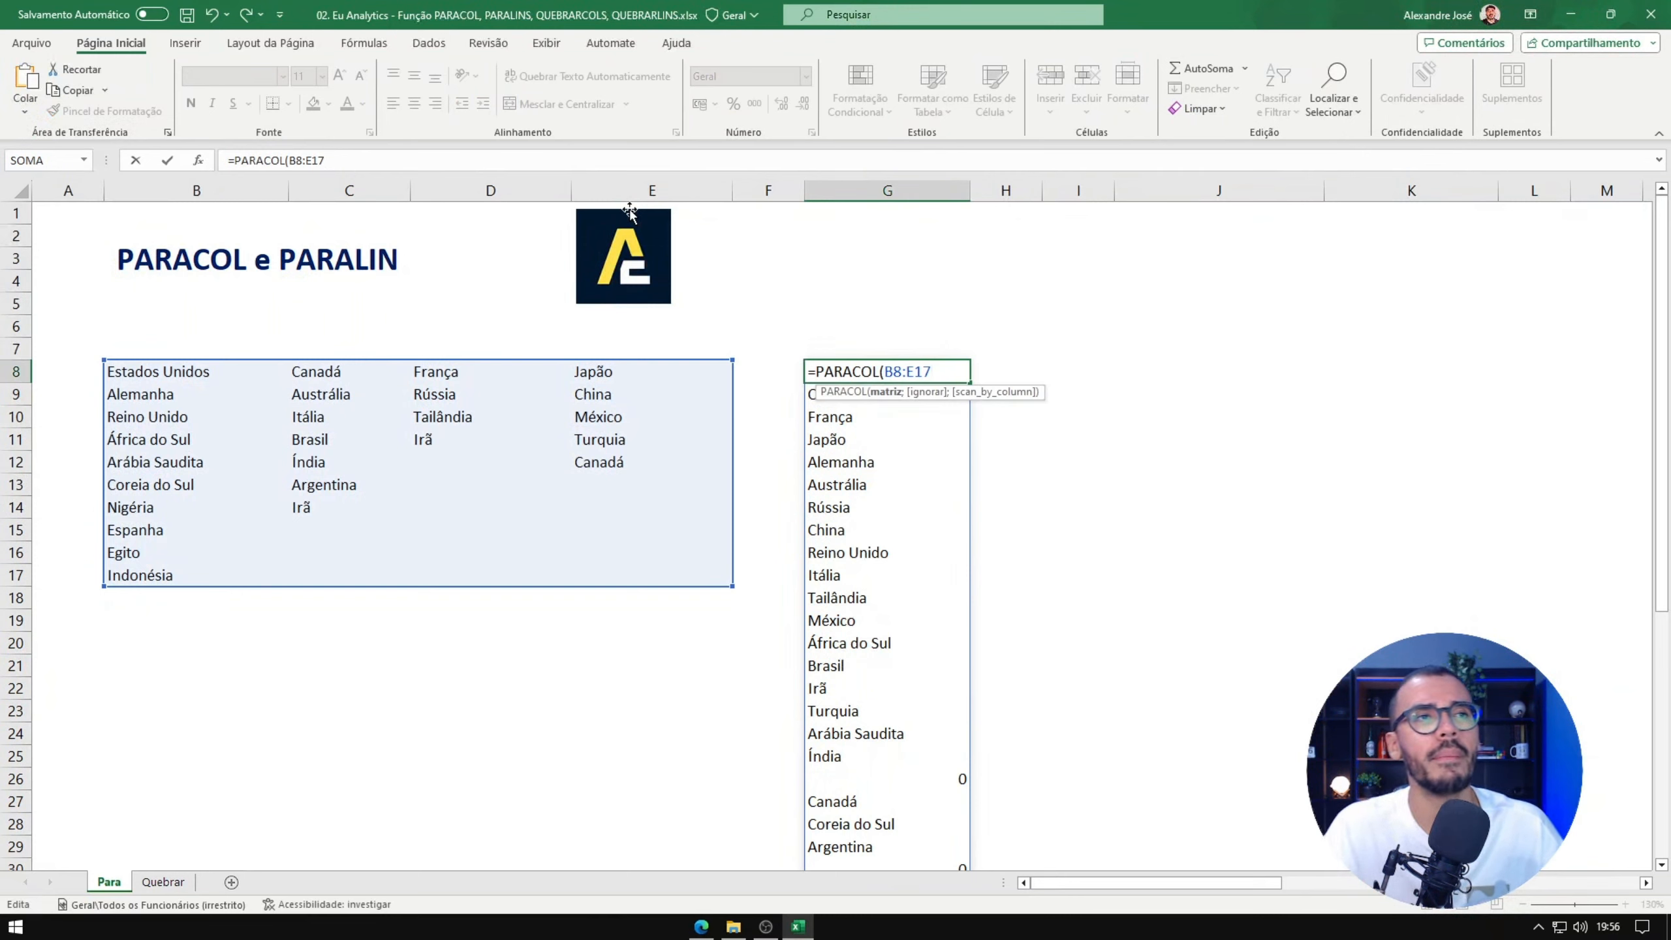
{"action": "type", "text": ";"}
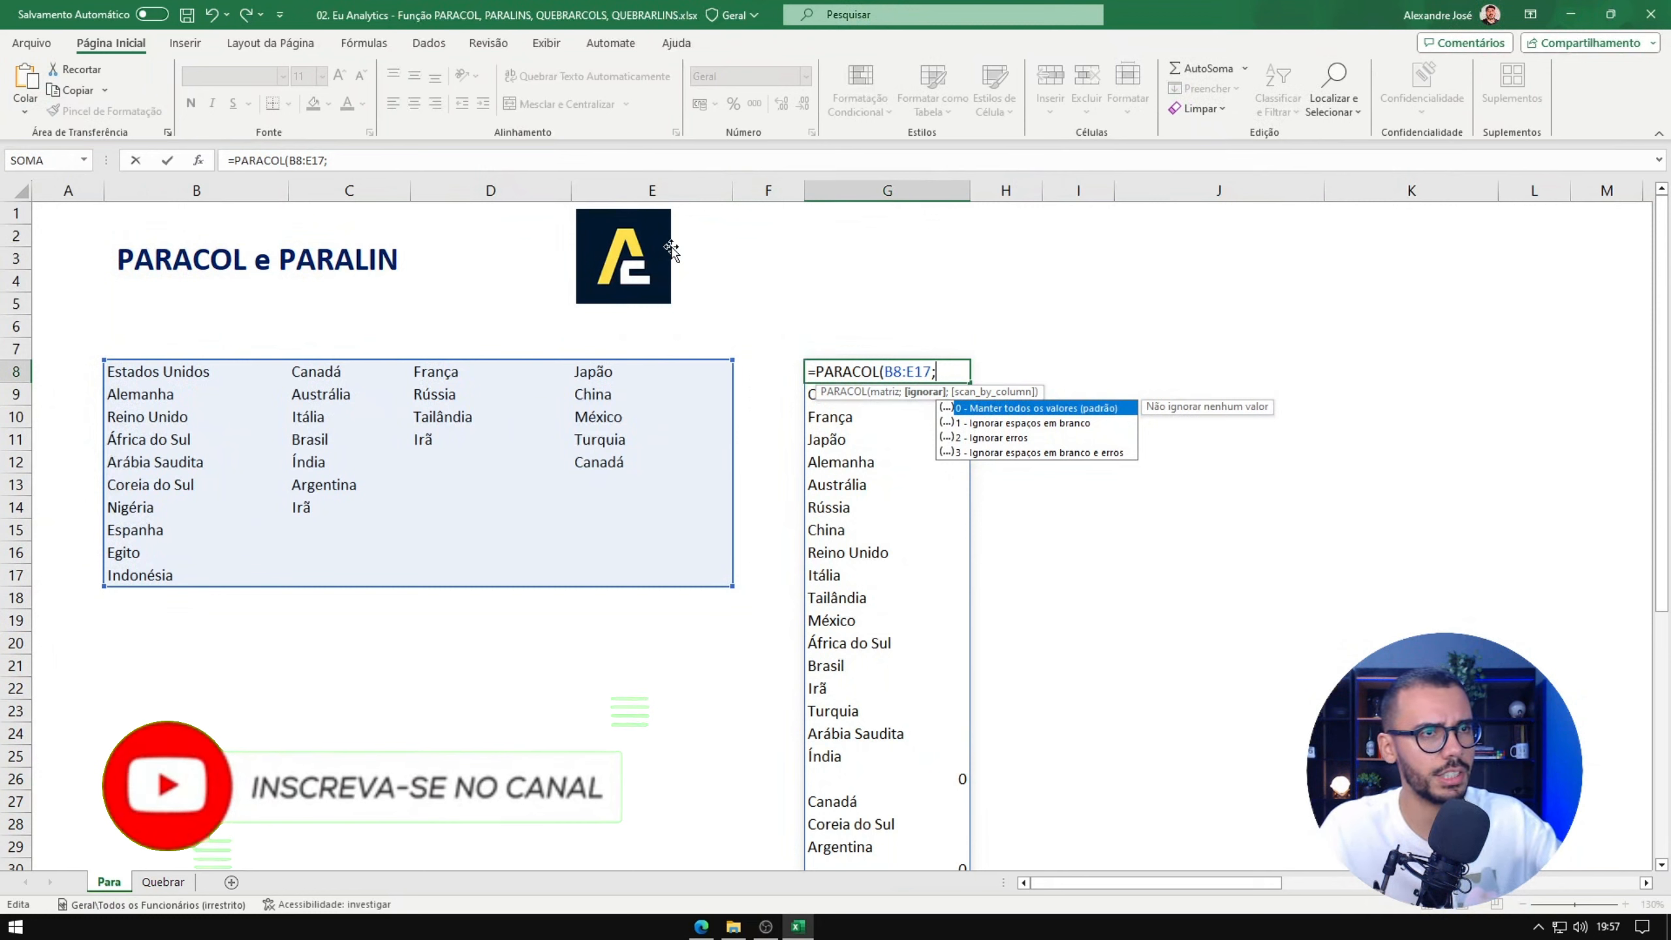
{"action": "type", "text": "1"}
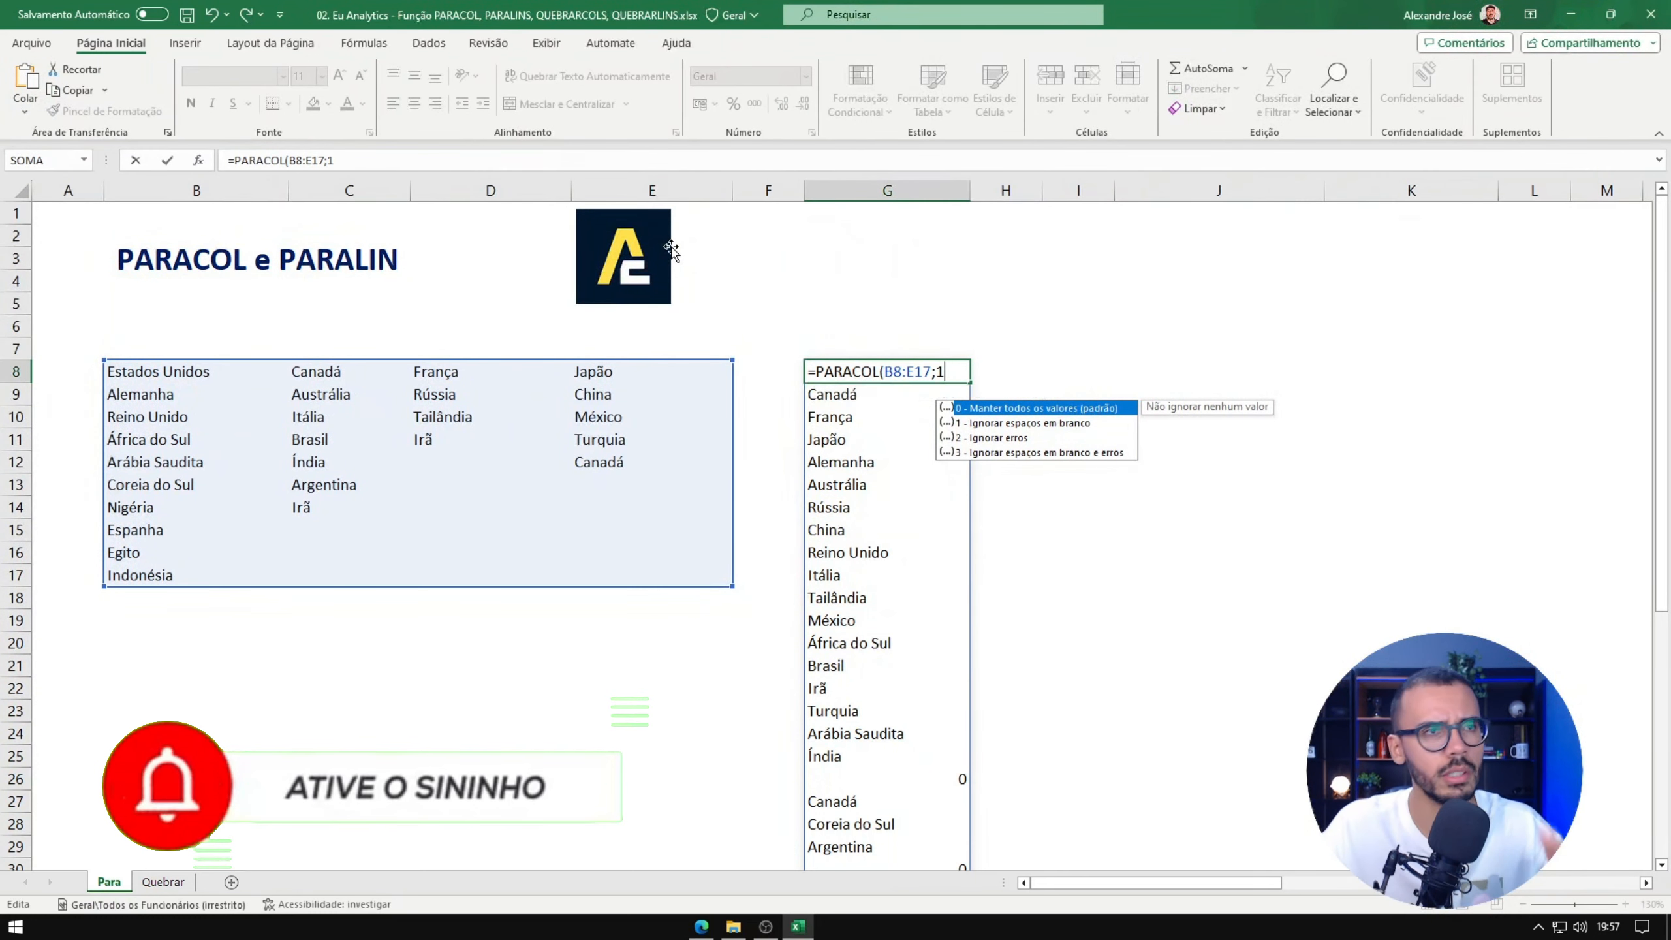
{"action": "key", "text": "Return"}
- Check the whole stacked list in column G for leftover blanks, and open the formula in G8 for editing
{"action": "scroll", "coordinate": [906, 298], "scroll_direction": "down", "scroll_amount": 6}
{"action": "scroll", "coordinate": [935, 318], "scroll_direction": "up", "scroll_amount": 6}
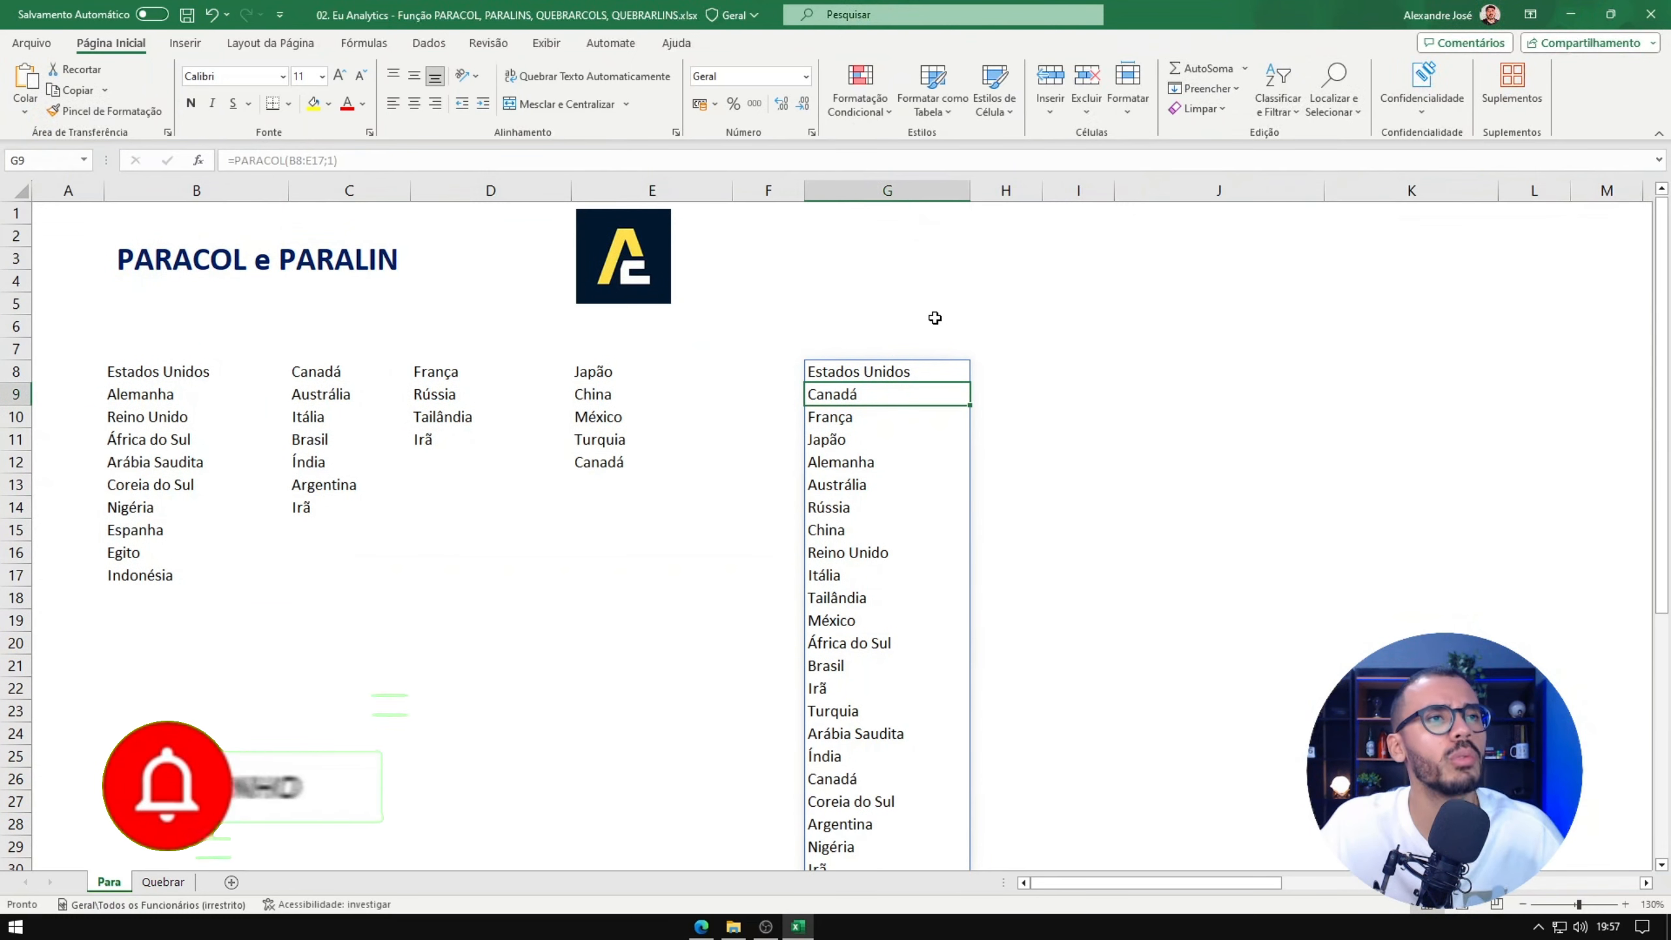
{"action": "scroll", "coordinate": [935, 317], "scroll_direction": "down", "scroll_amount": 6}
{"action": "scroll", "coordinate": [951, 552], "scroll_direction": "up", "scroll_amount": 6}
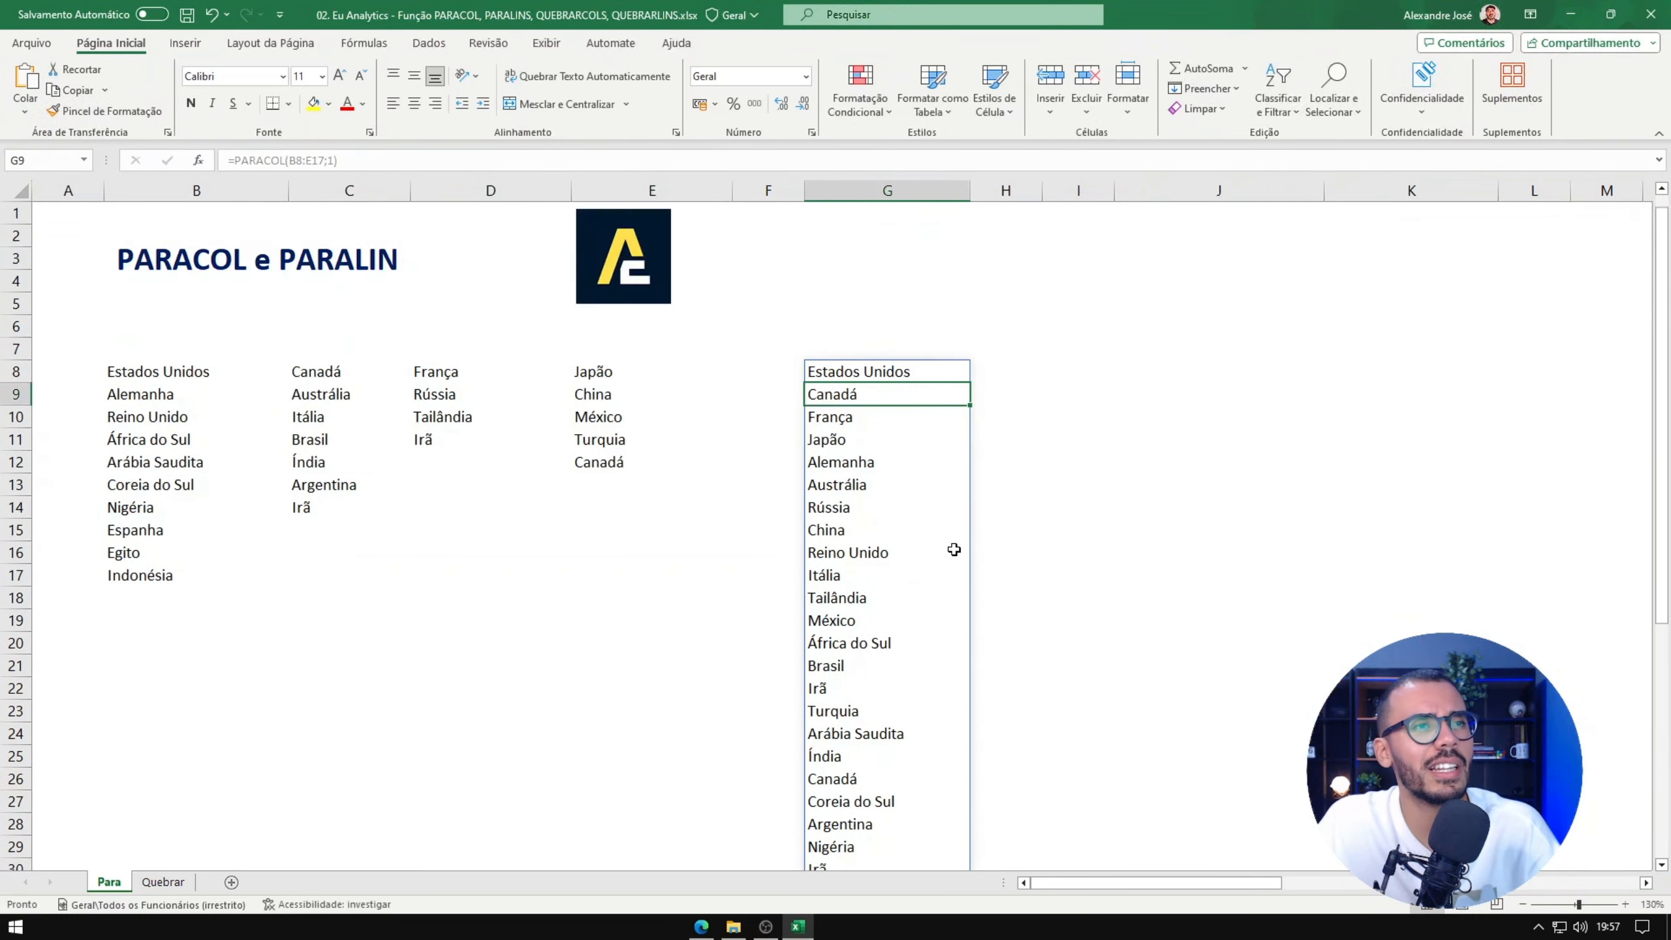
{"action": "scroll", "coordinate": [954, 549], "scroll_direction": "down", "scroll_amount": 4}
{"action": "scroll", "coordinate": [910, 444], "scroll_direction": "up", "scroll_amount": 2}
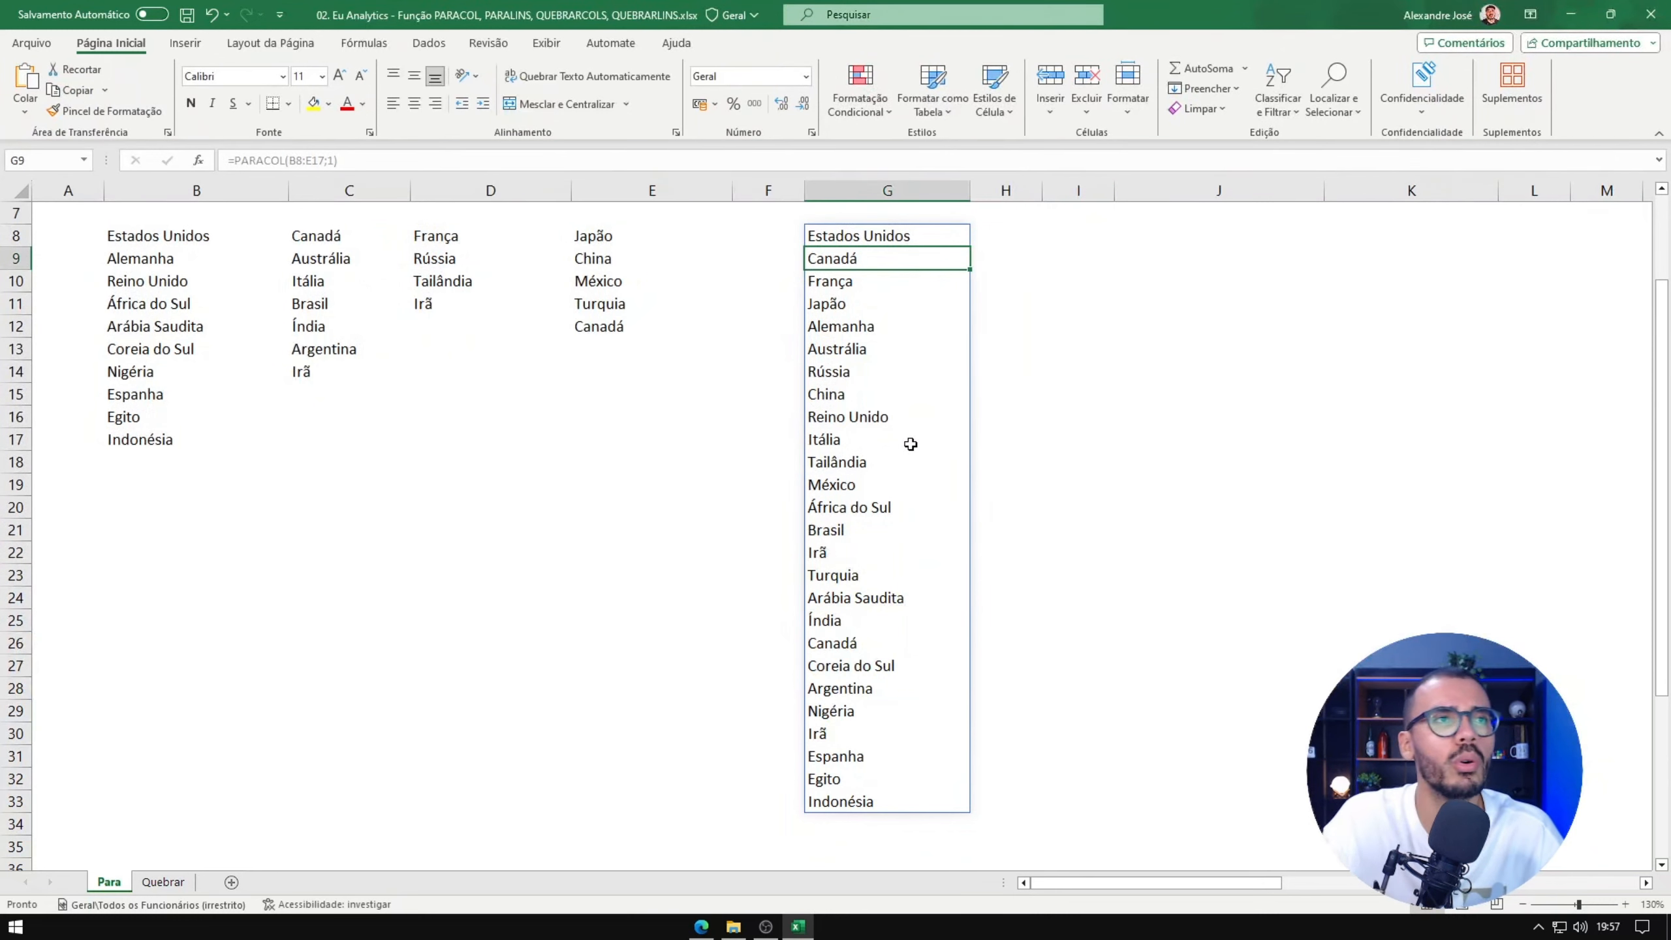
{"action": "scroll", "coordinate": [911, 445], "scroll_direction": "up", "scroll_amount": 2}
{"action": "left_click", "coordinate": [897, 374]}
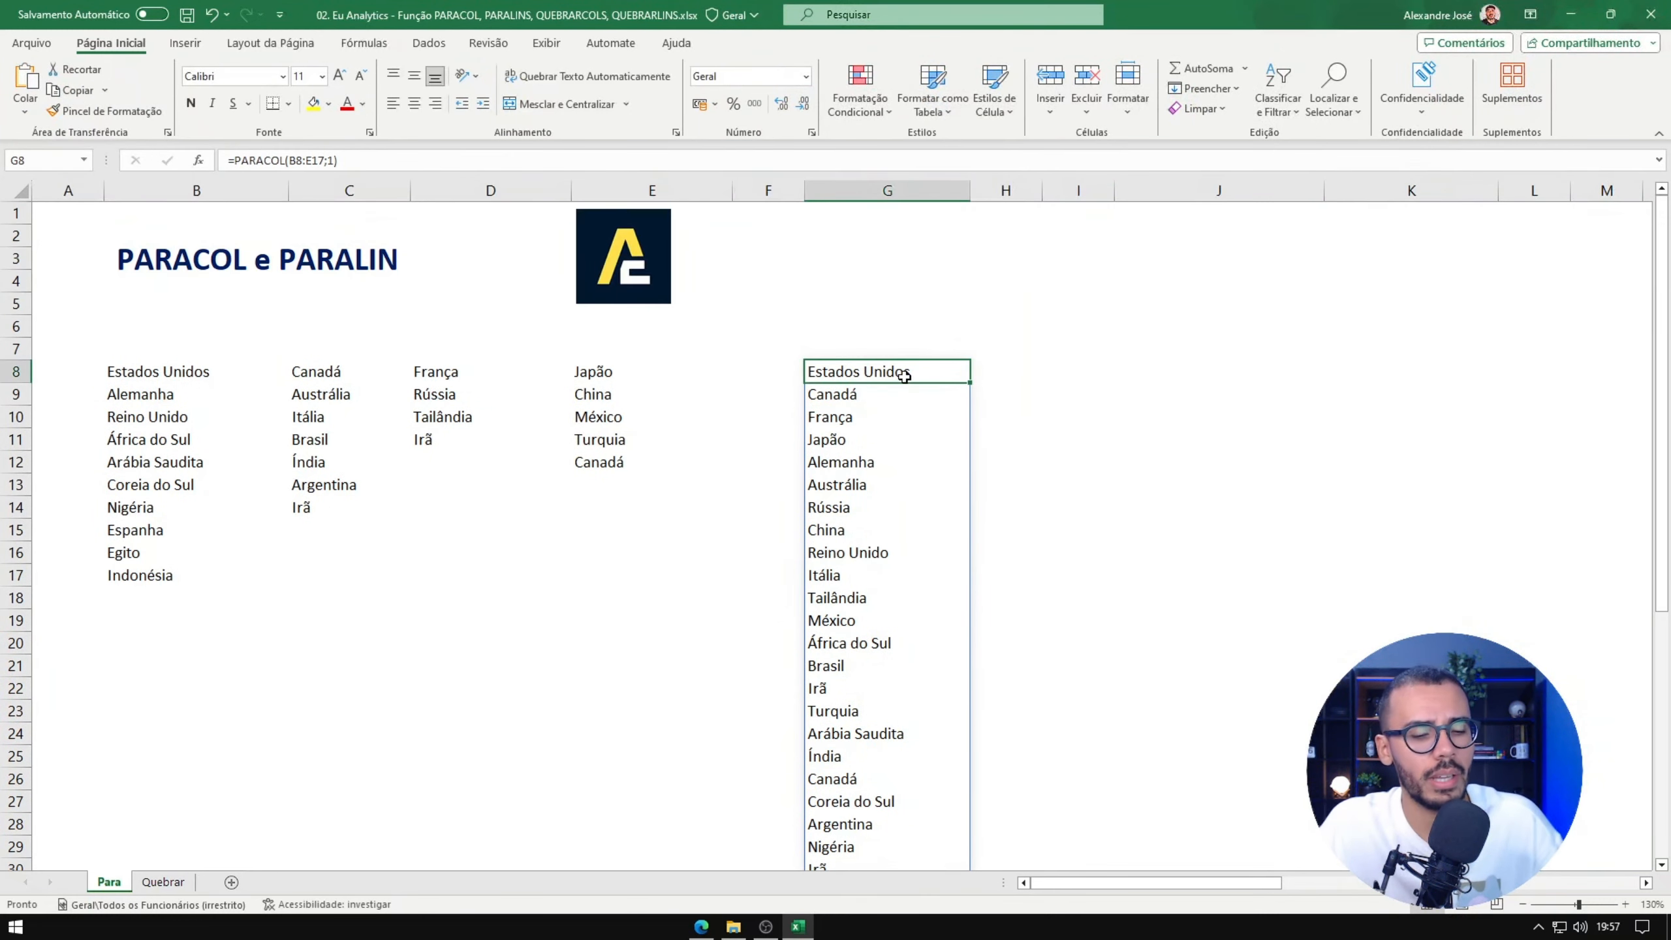
{"action": "double_click", "coordinate": [905, 376]}
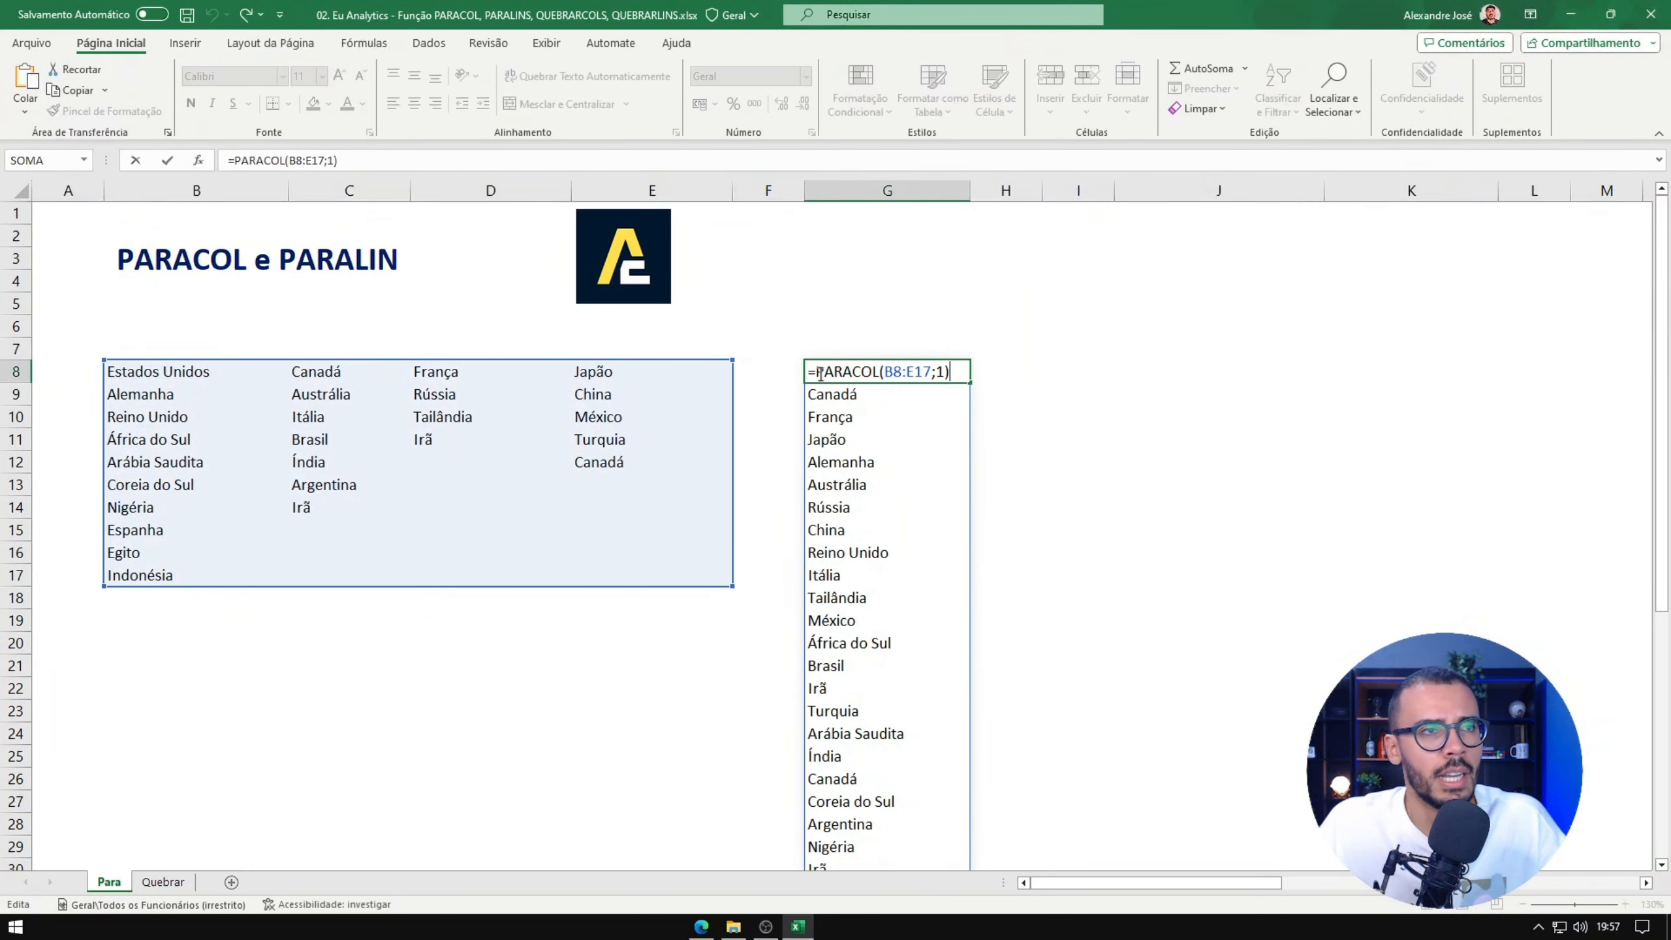
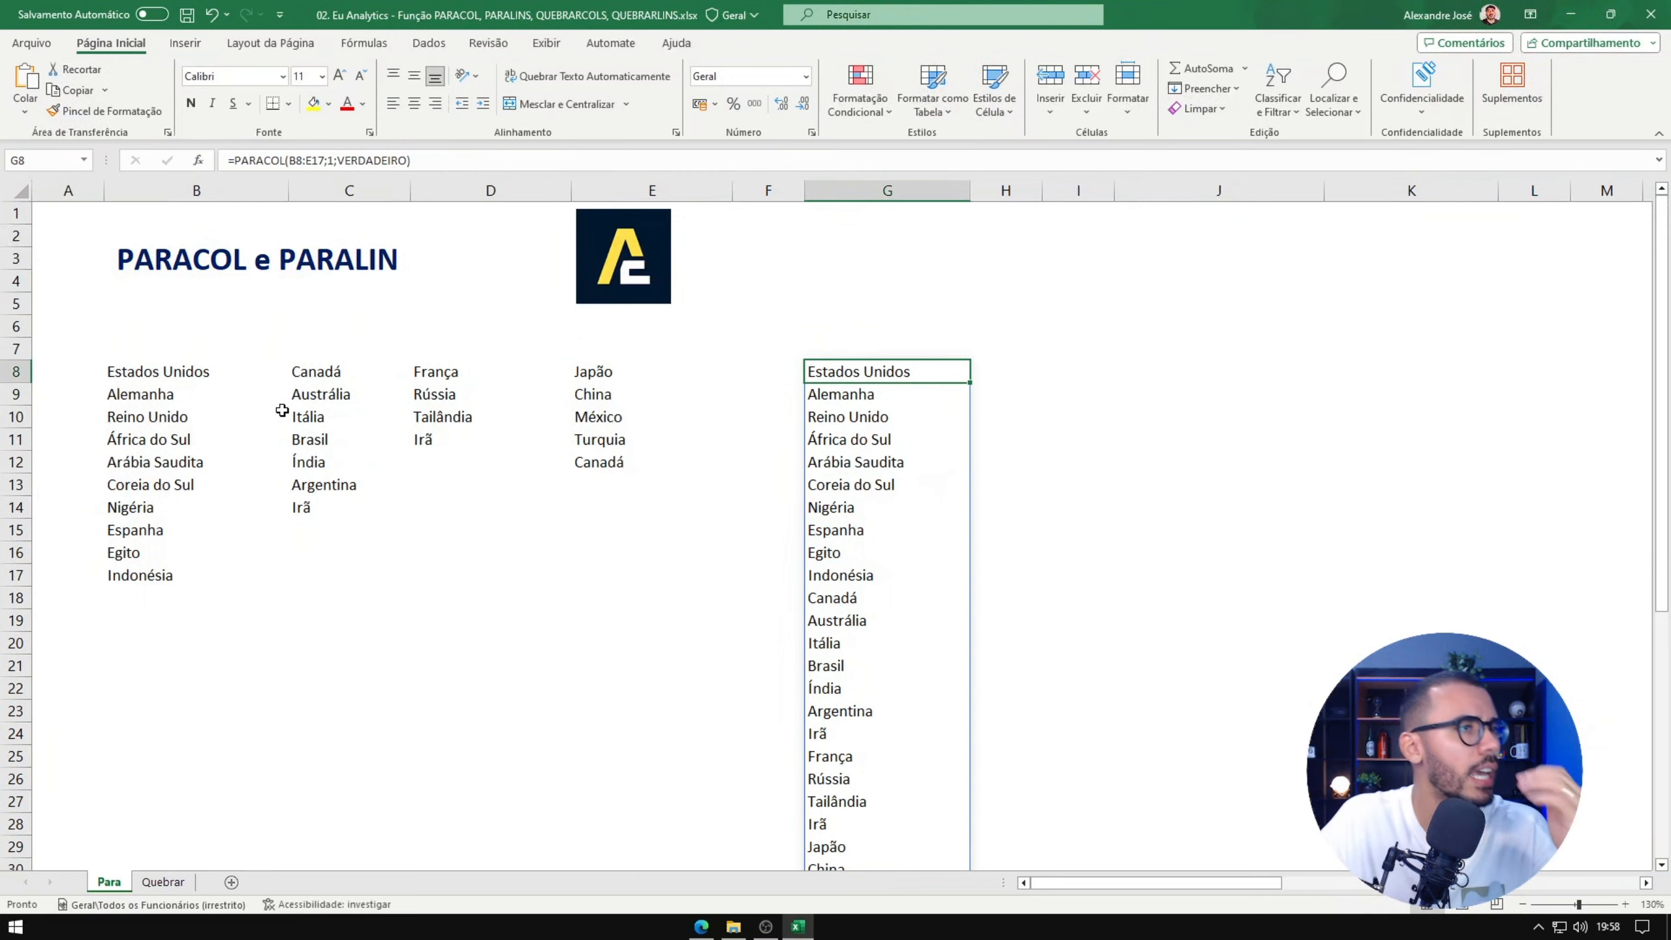
- Copy Coreia do Sul from B13 into the empty cell D12 below Irã
{"action": "left_click", "coordinate": [185, 468]}
{"action": "left_click", "coordinate": [481, 418]}
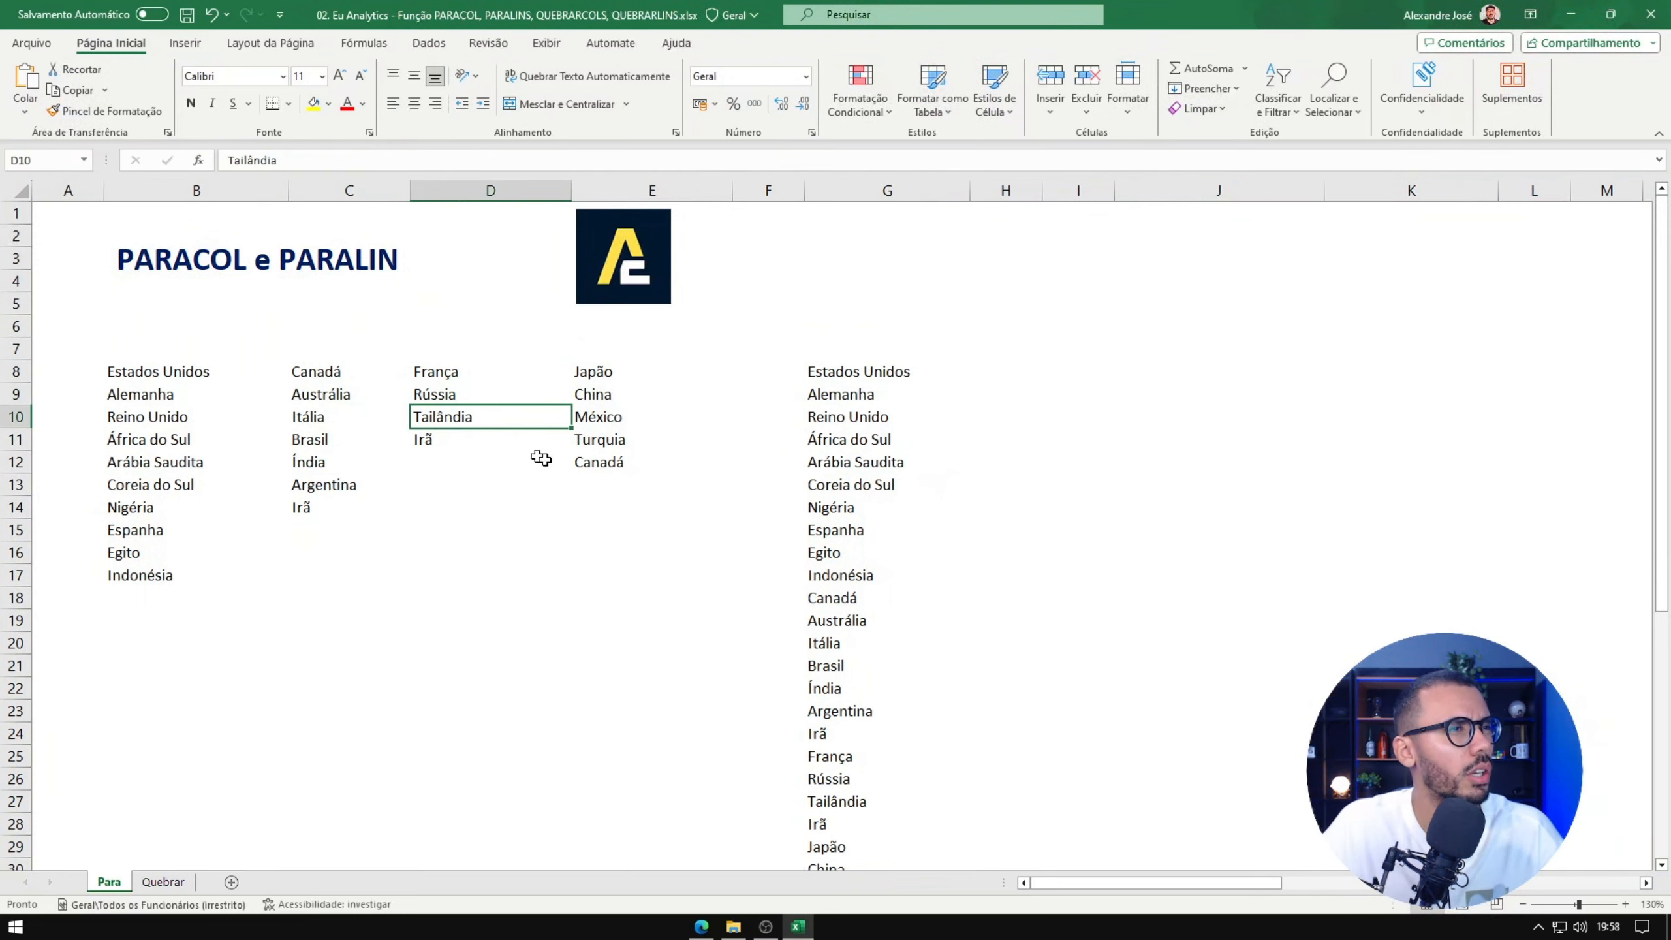
{"action": "left_click", "coordinate": [201, 488]}
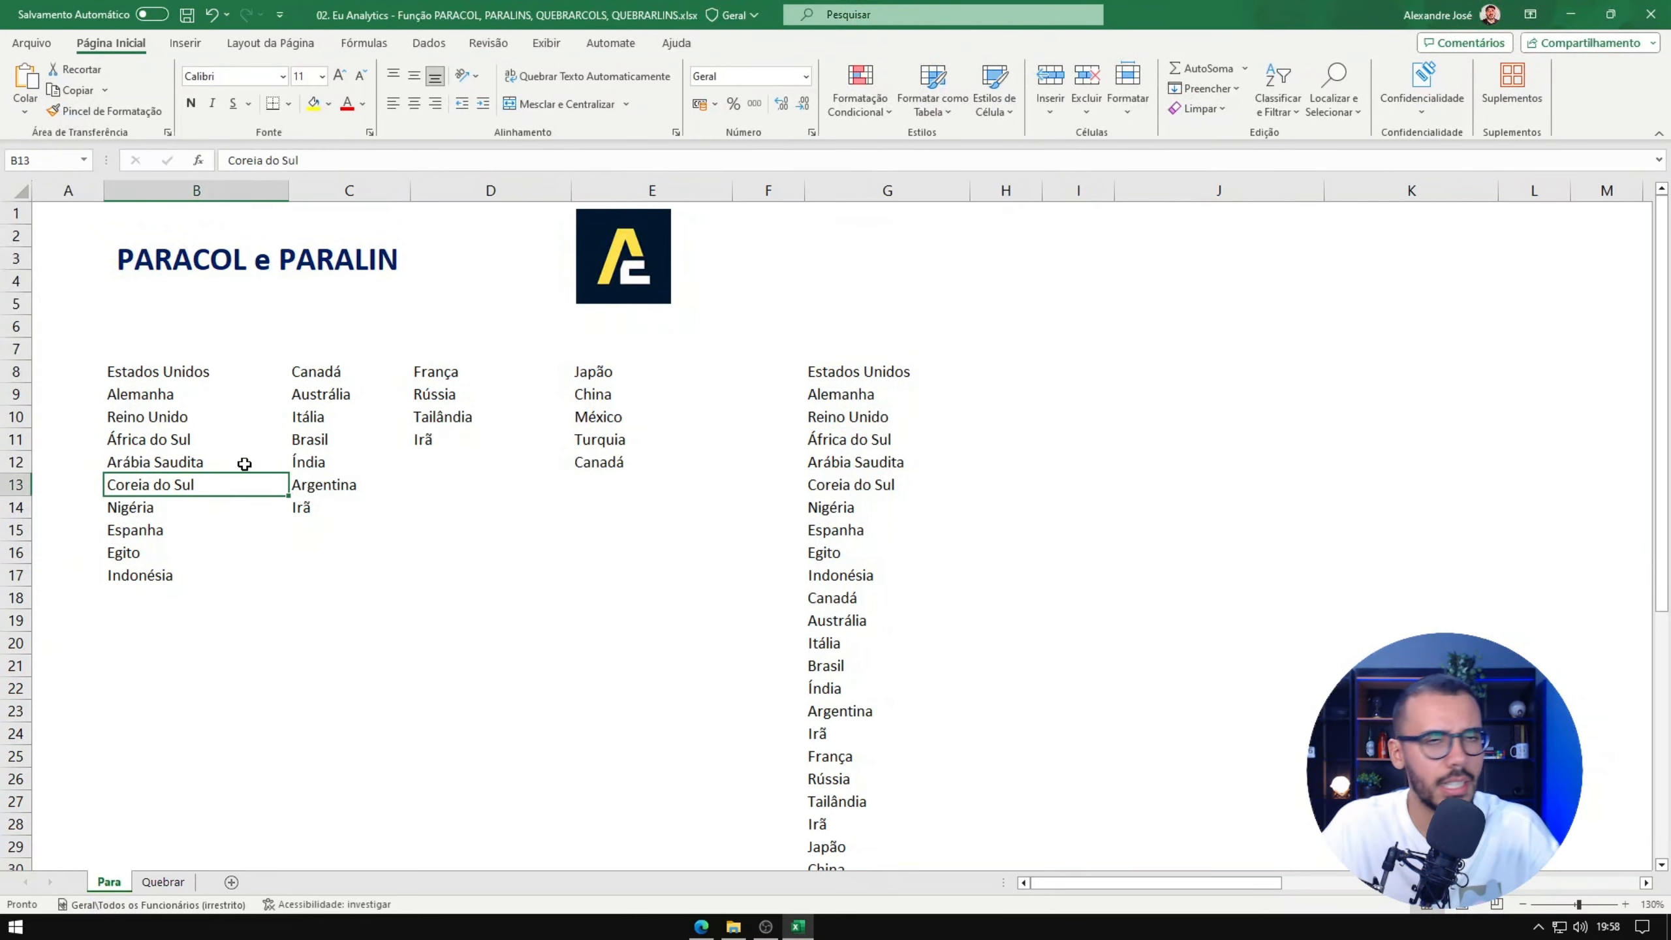
{"action": "key", "text": "ctrl+c"}
{"action": "left_click", "coordinate": [440, 462]}
{"action": "key", "text": "ctrl+v"}
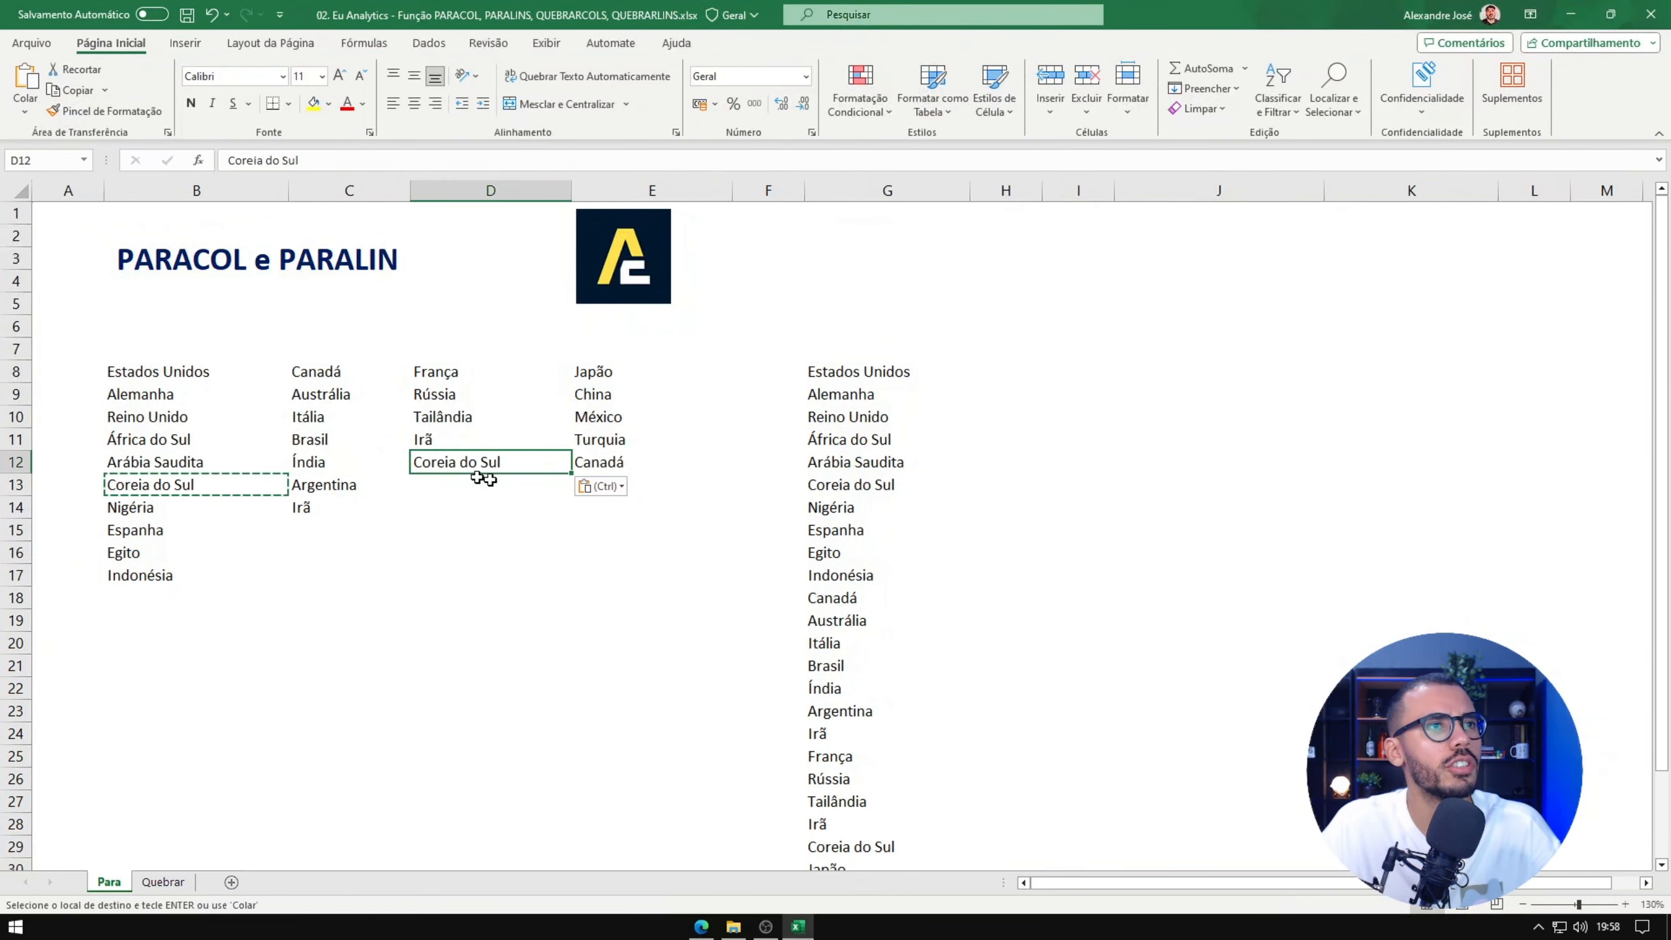
- Locate and select both Coreia do Sul entries in the stacked list, G29 and G13
{"action": "scroll", "coordinate": [875, 577], "scroll_direction": "down", "scroll_amount": 2}
{"action": "scroll", "coordinate": [875, 577], "scroll_direction": "up", "scroll_amount": 2}
{"action": "scroll", "coordinate": [876, 576], "scroll_direction": "down", "scroll_amount": 2}
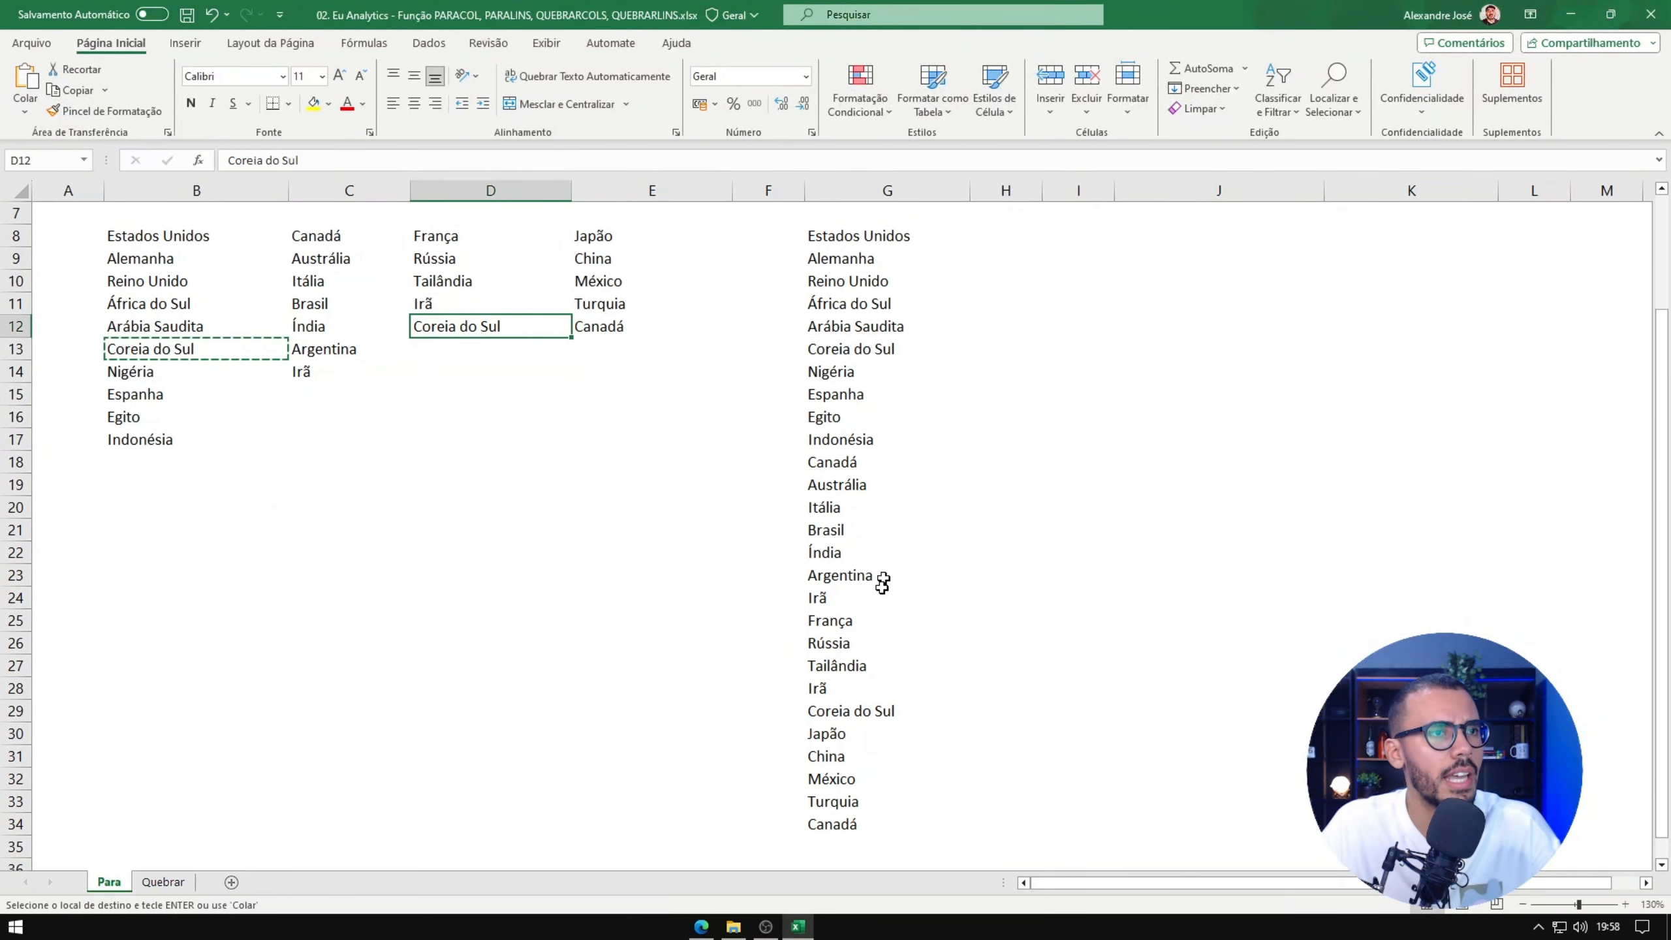
{"action": "left_click", "coordinate": [858, 711]}
{"action": "left_click", "coordinate": [895, 348], "text": "ctrl"}
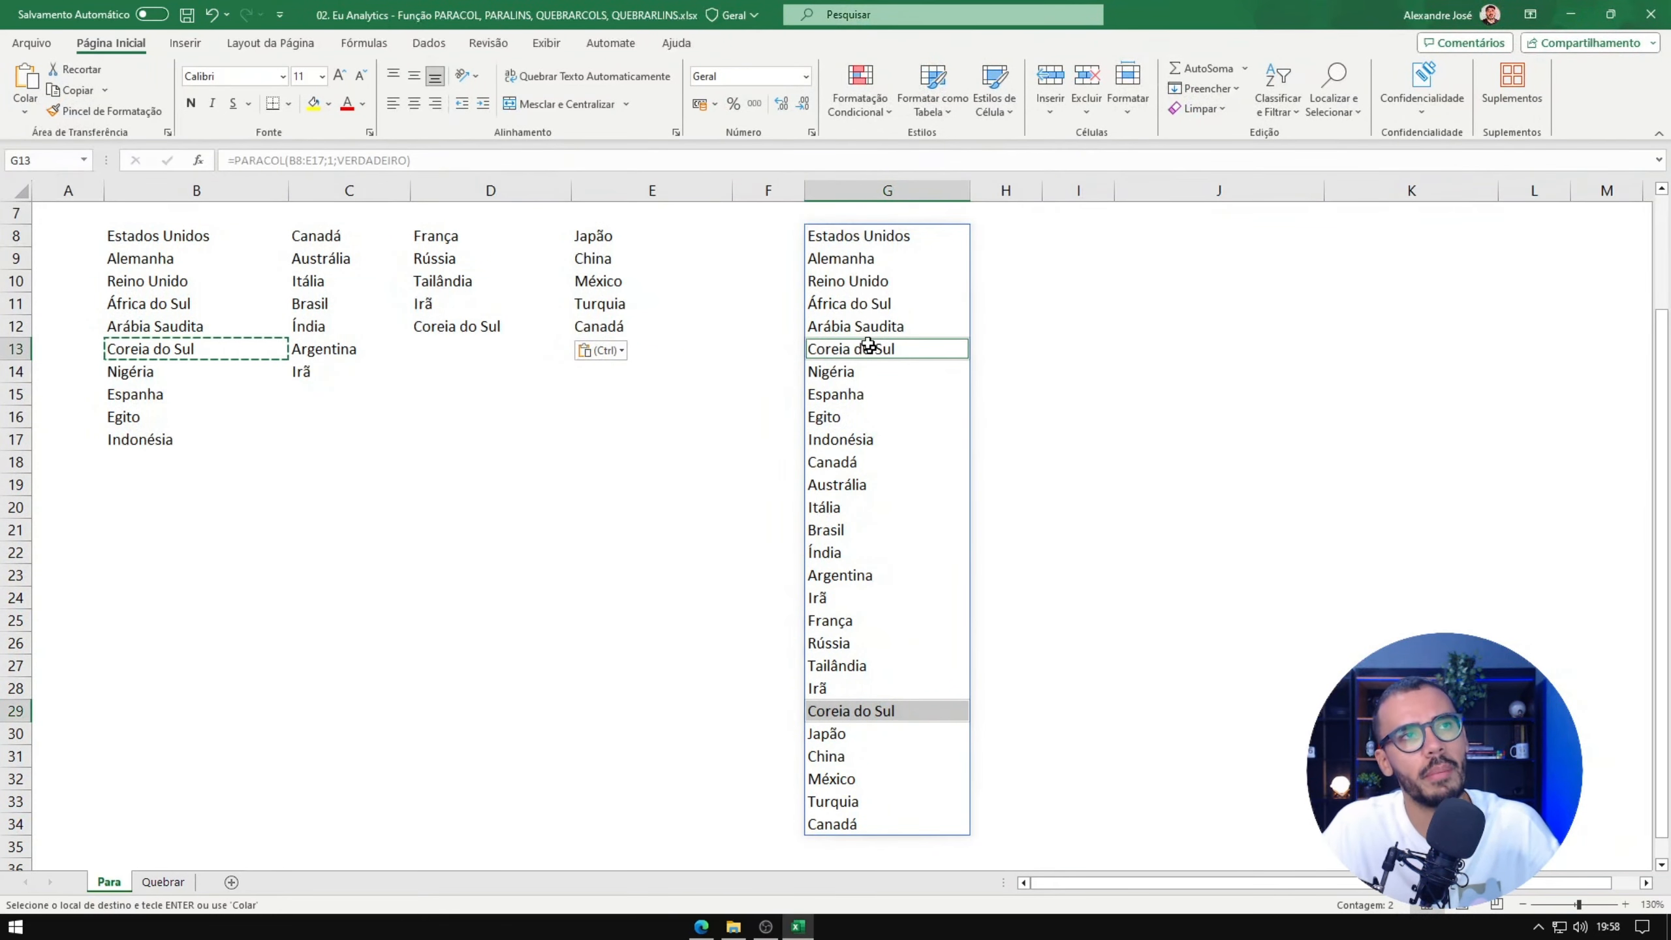
- Wrap the PARACOL formula in G8 in ÚNICO, making it =ÚNICO(PARACOL(B8:E17;1;VERDADEIRO)), so repeated countries are removed
{"action": "left_click", "coordinate": [854, 235]}
{"action": "double_click", "coordinate": [842, 235]}
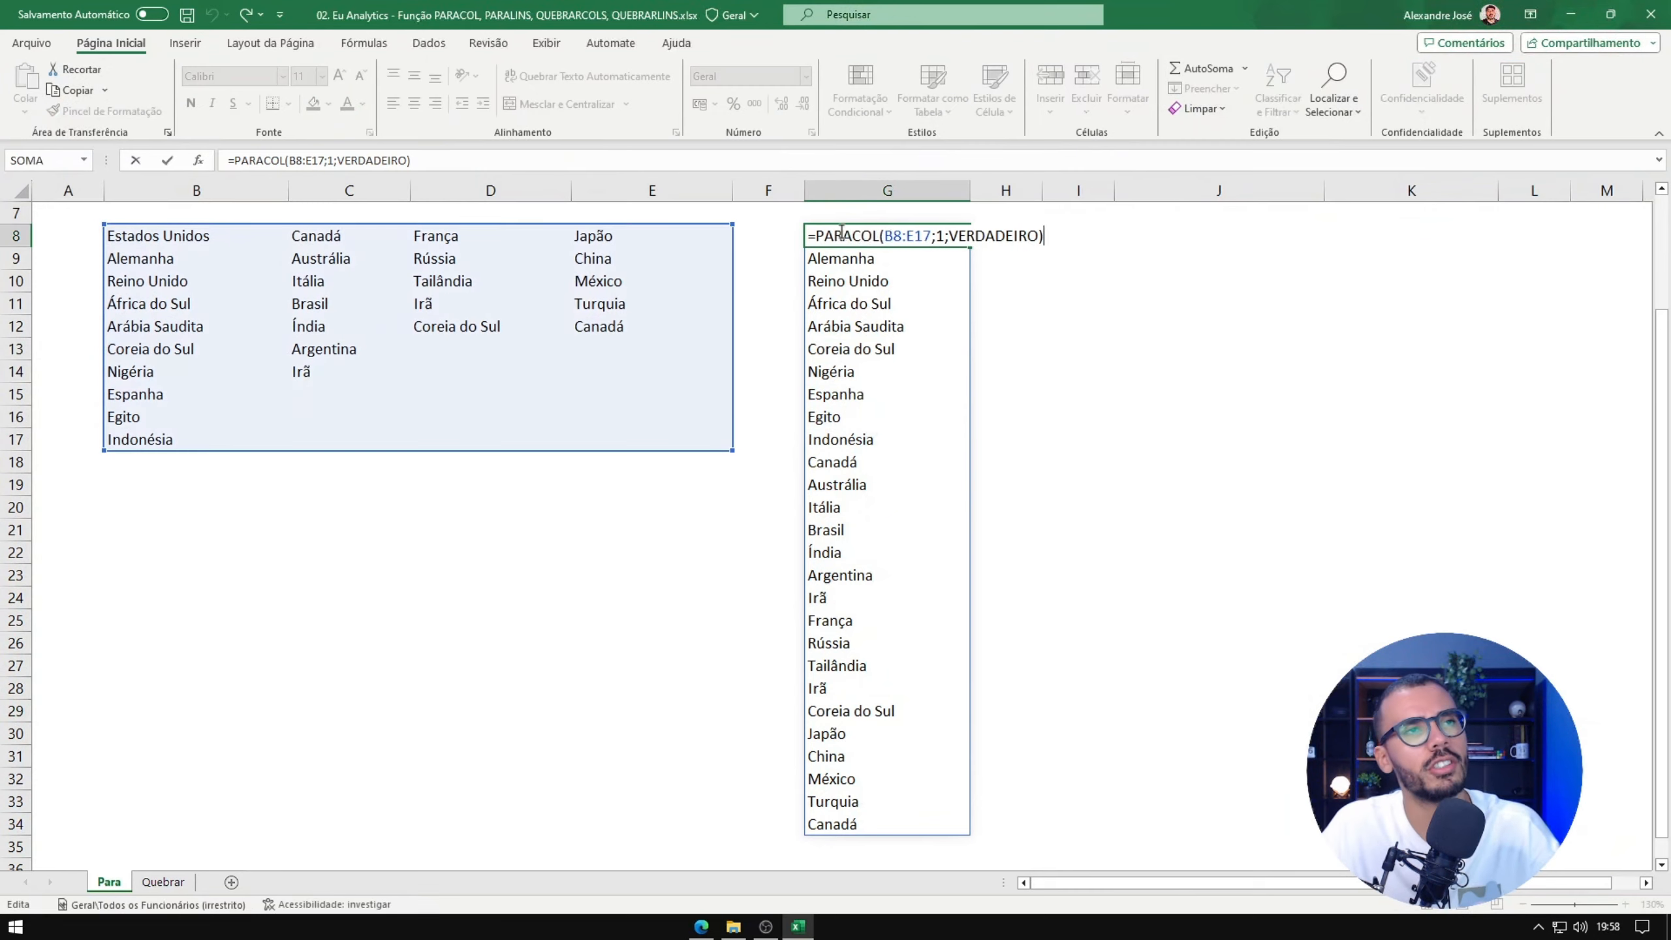
{"action": "left_click", "coordinate": [294, 165]}
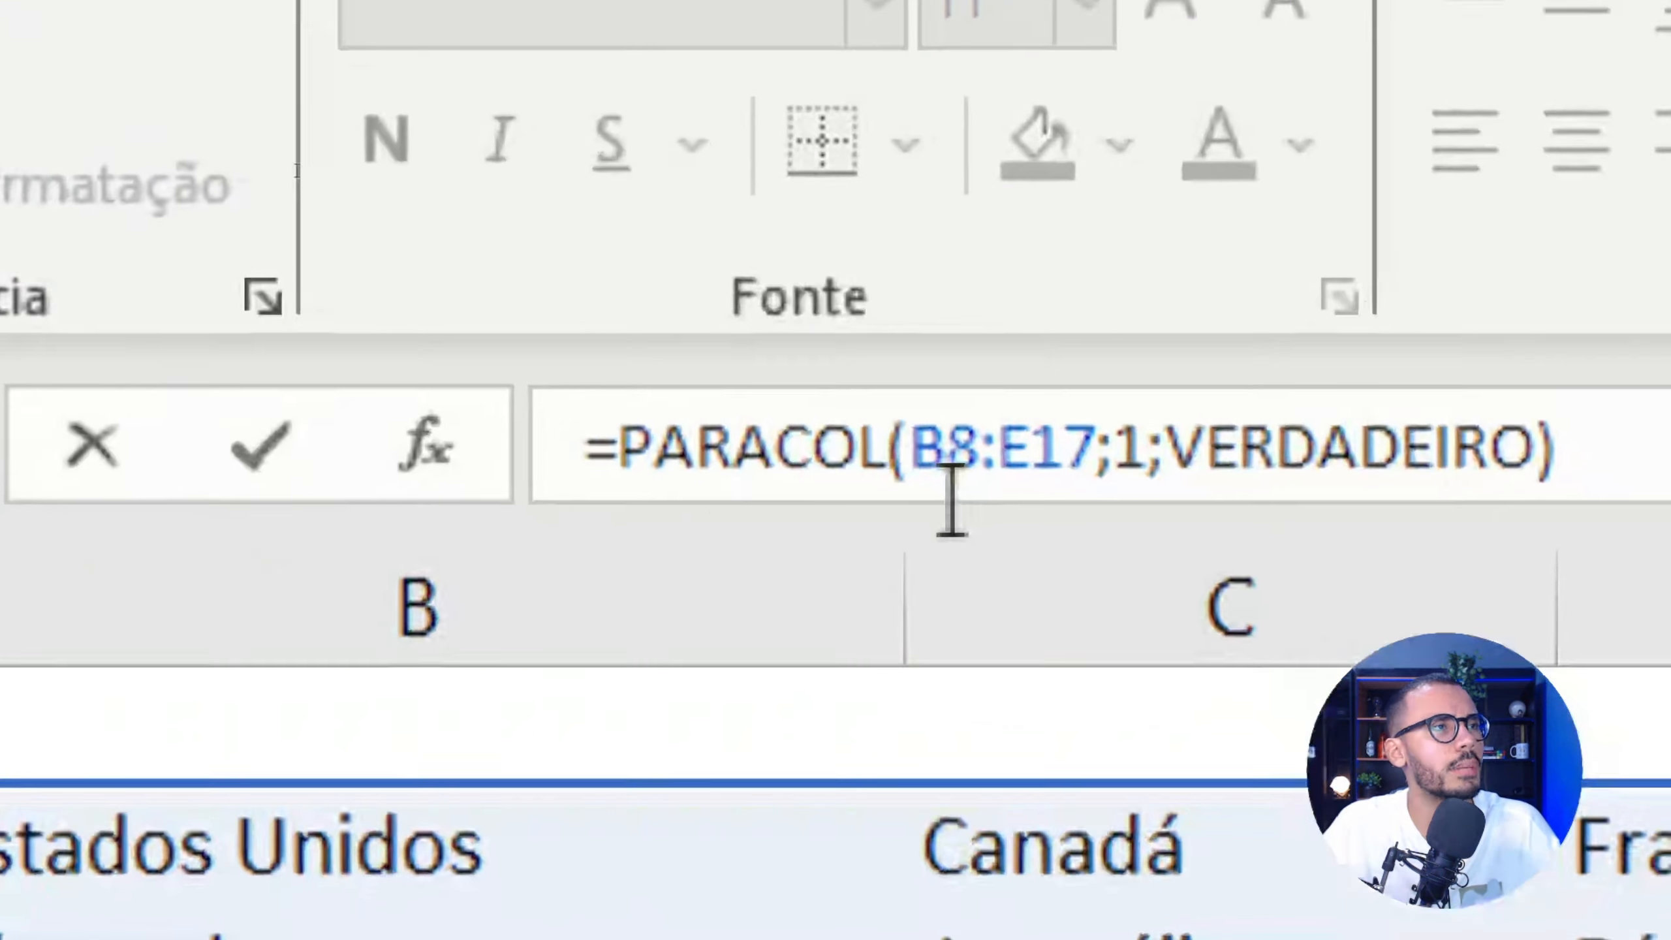
{"action": "left_click", "coordinate": [235, 160]}
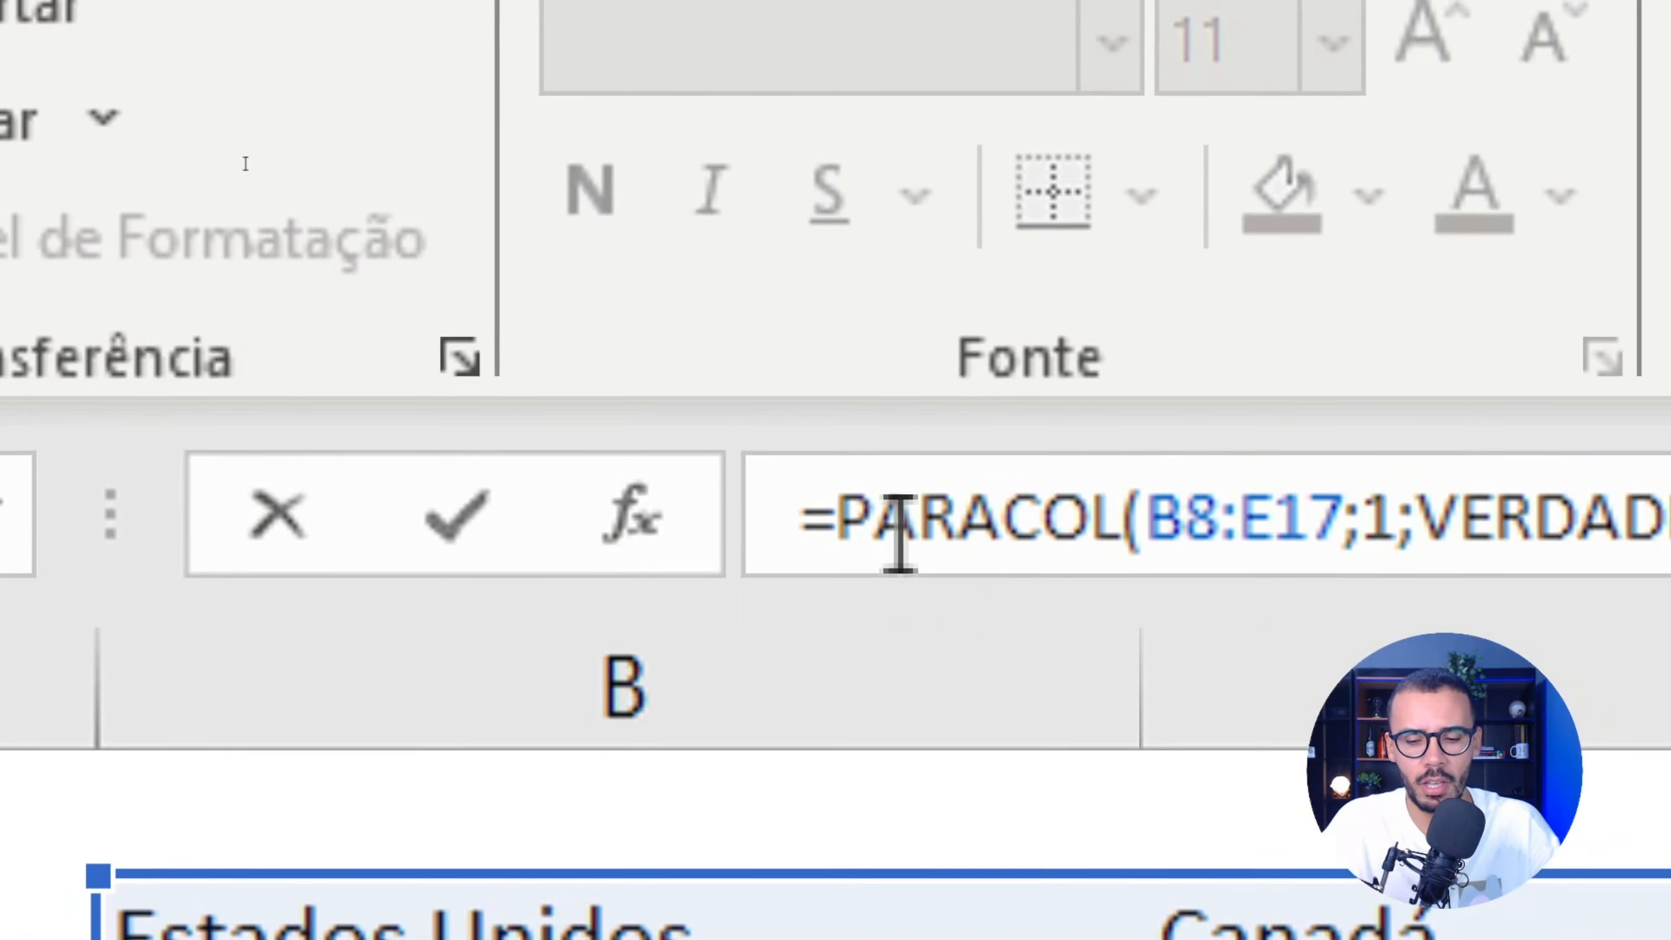
{"action": "type", "text": "únic"}
{"action": "key", "text": "Tab"}
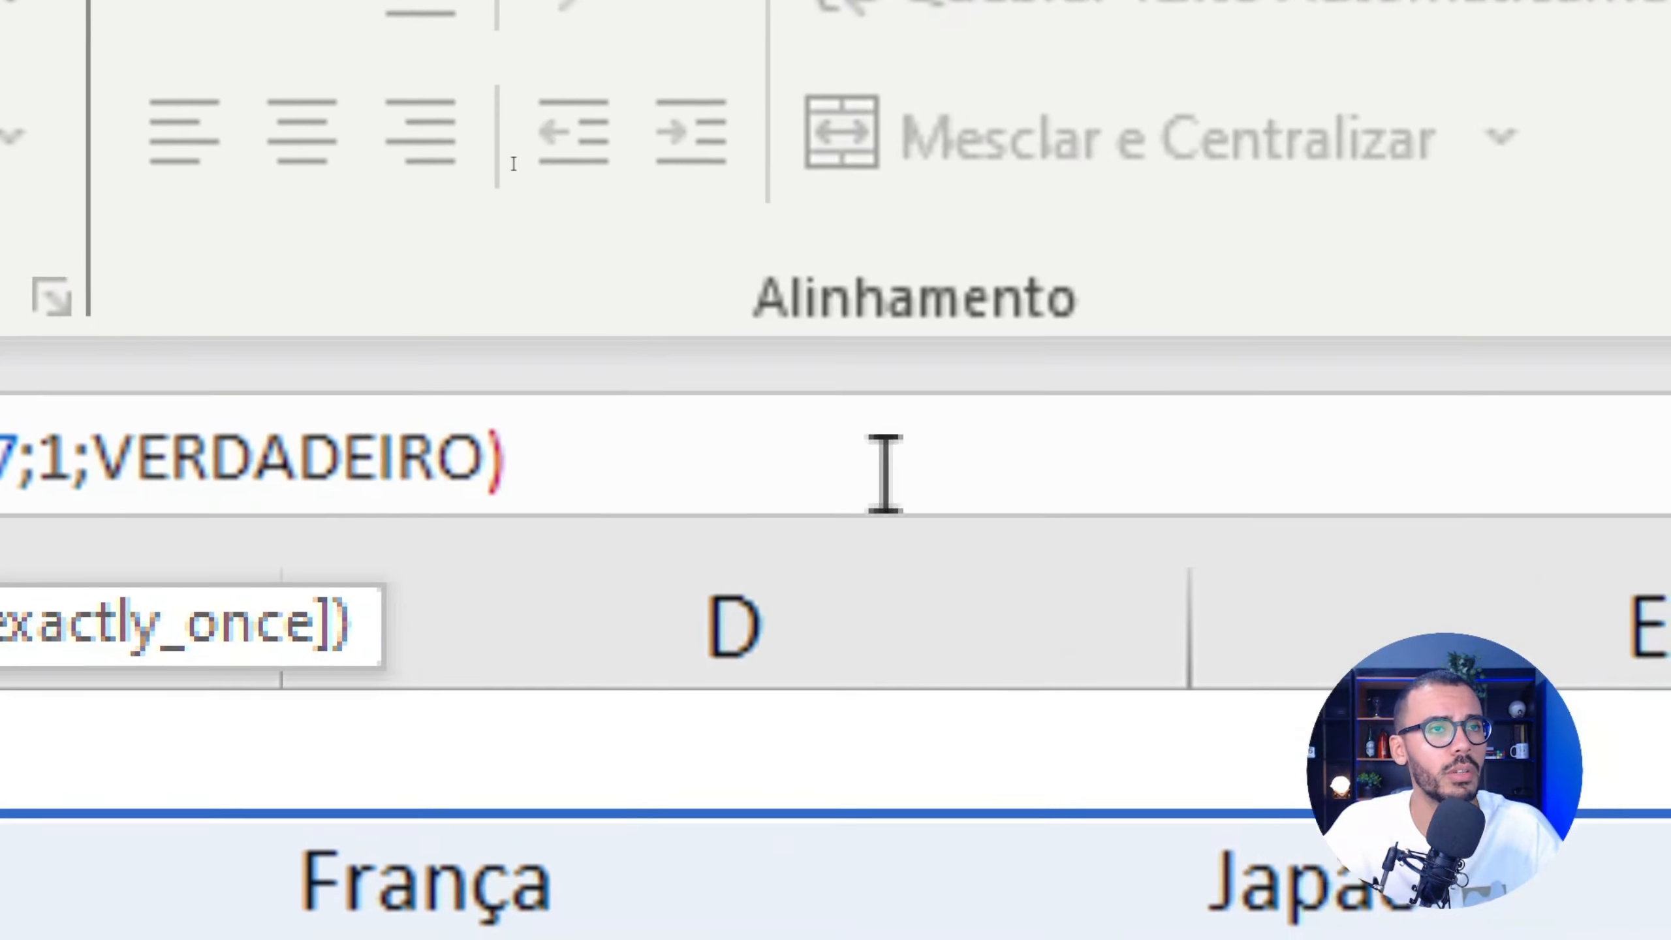
{"action": "type", "text": ")"}
{"action": "key", "text": "Return"}
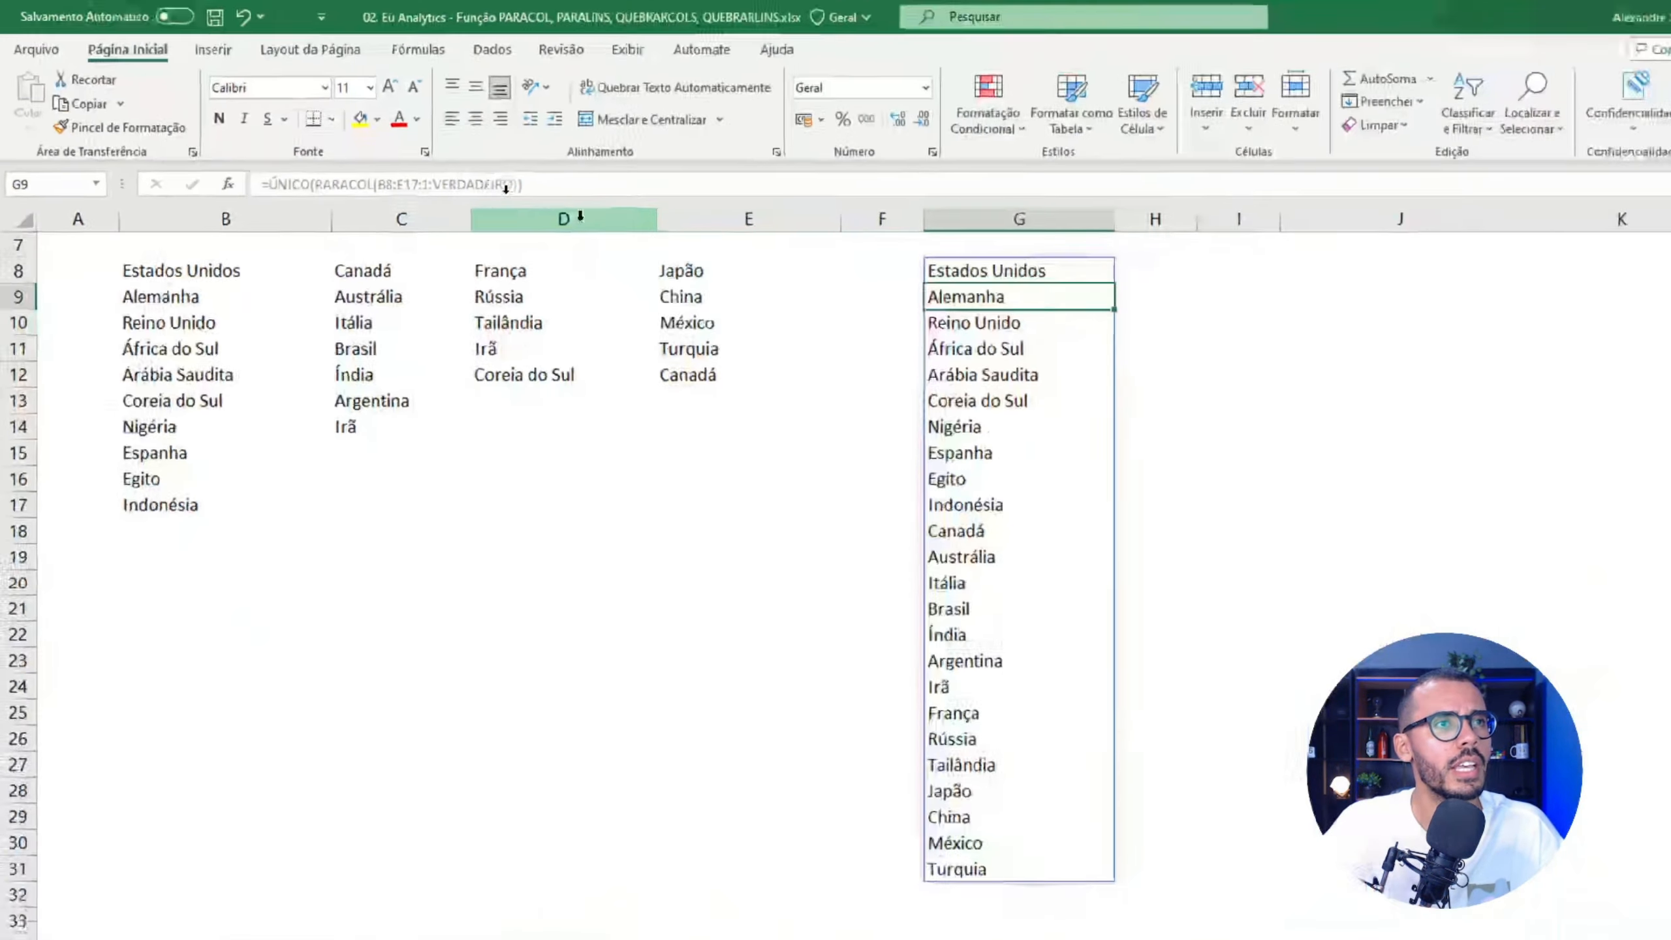
- Examine the stacked list in column G for repeated countries and review the ÚNICO formula in G8
{"action": "left_click", "coordinate": [1017, 375]}
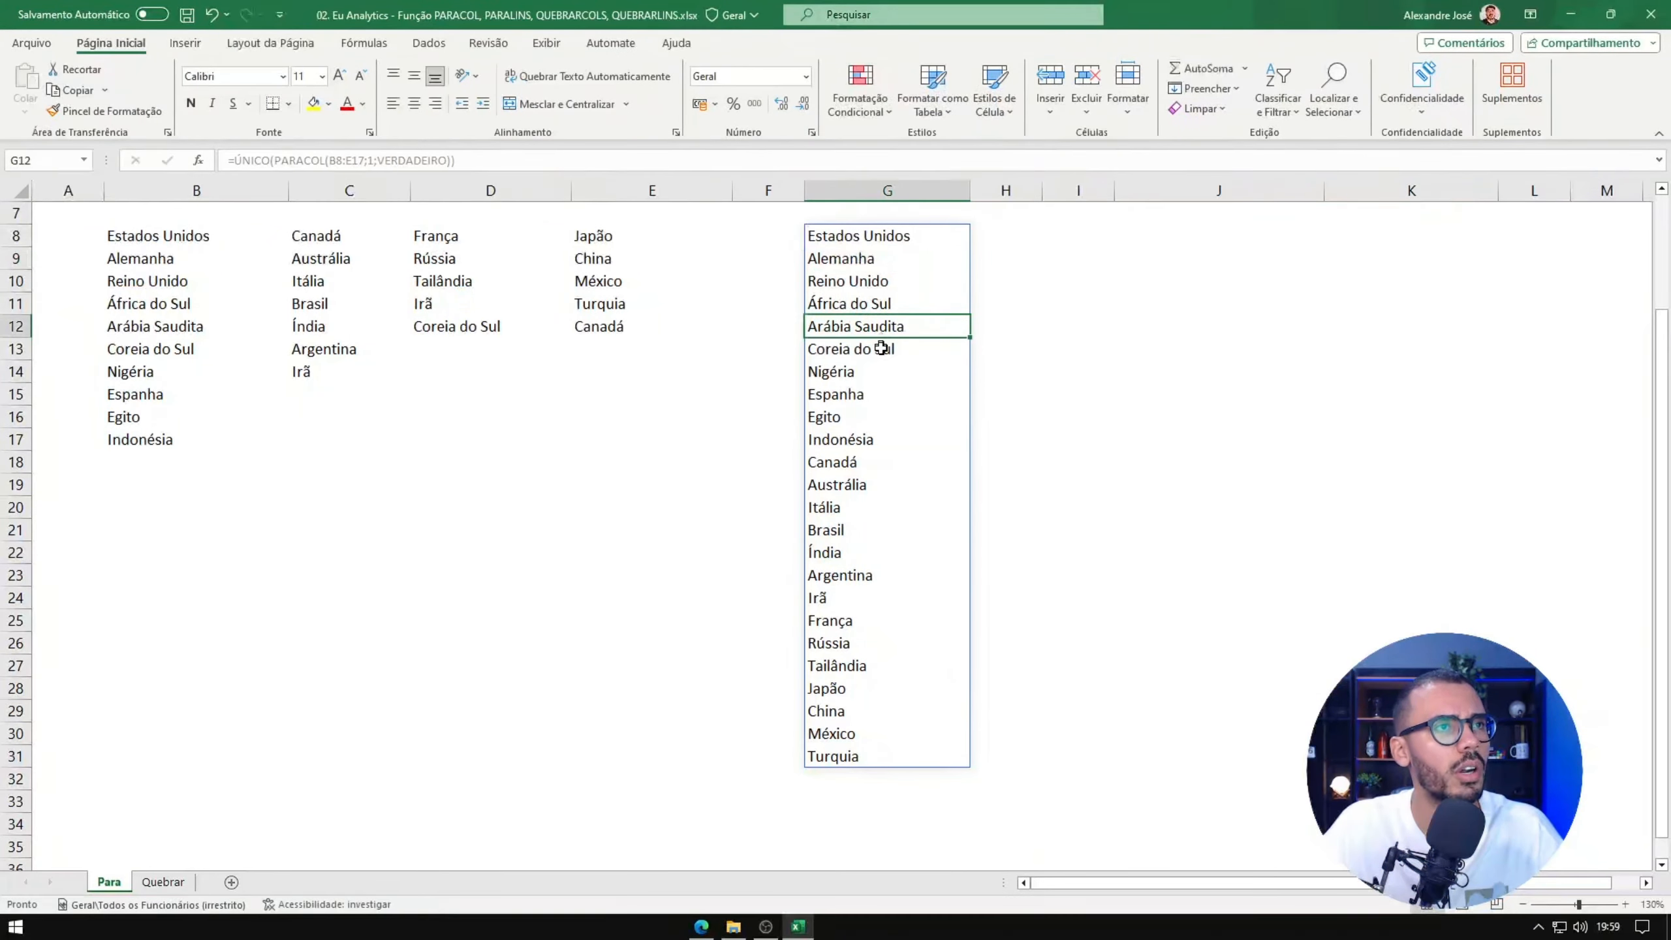
{"action": "left_click", "coordinate": [1028, 401]}
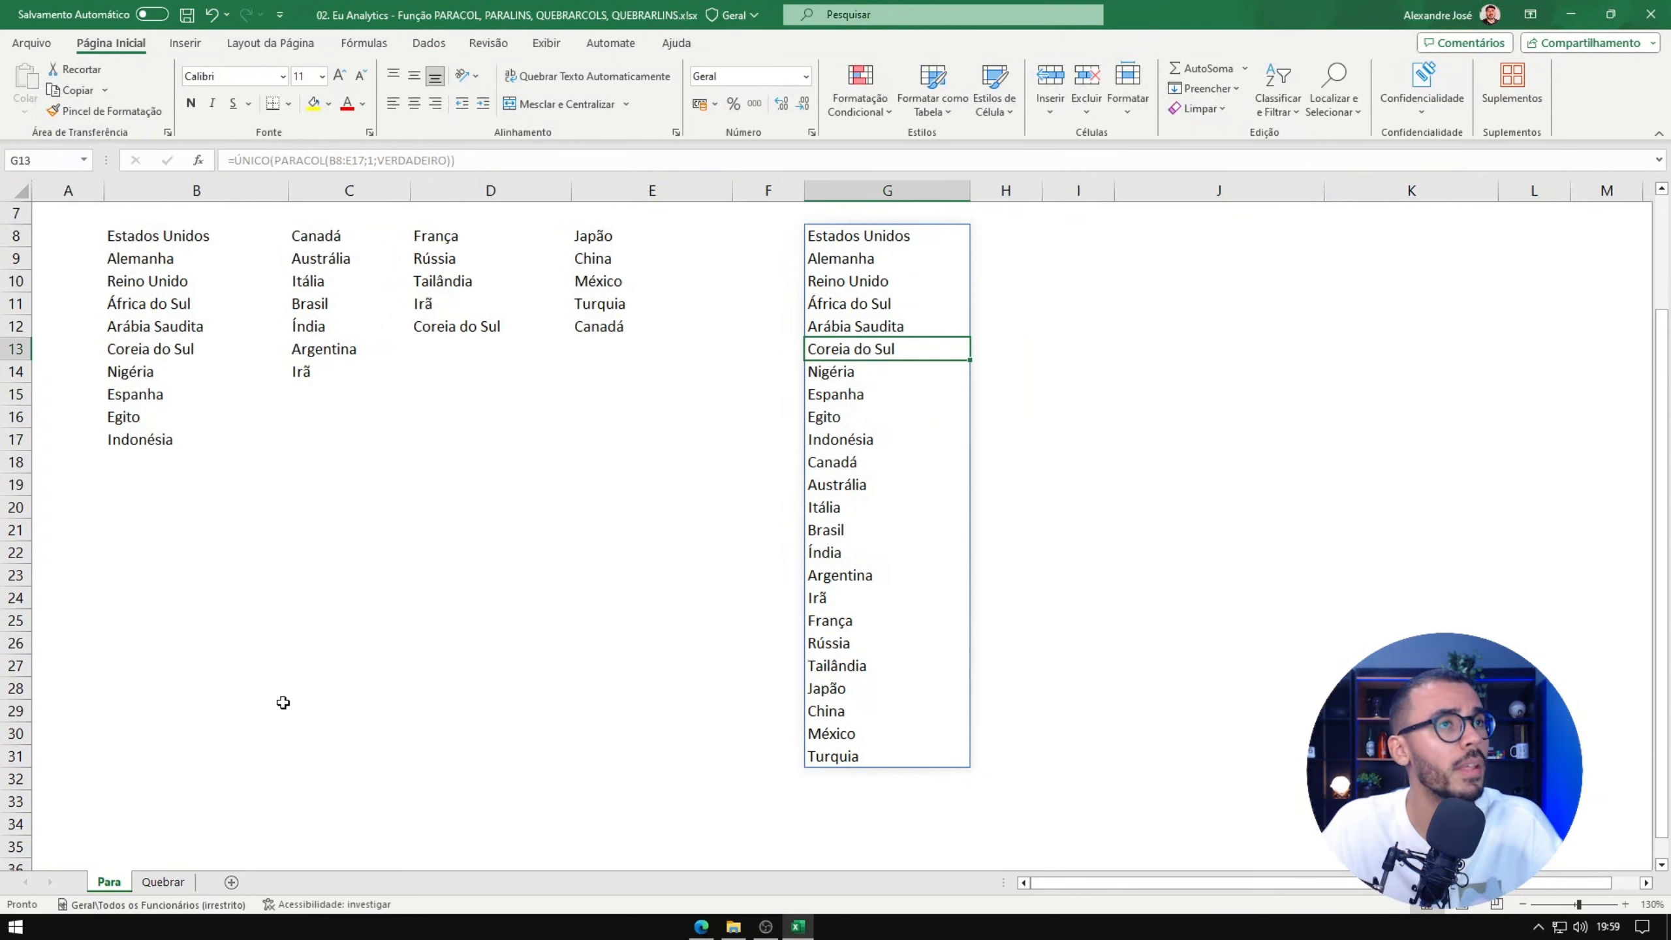
{"action": "scroll", "coordinate": [468, 660], "scroll_direction": "up", "scroll_amount": 2}
{"action": "left_click", "coordinate": [851, 416]}
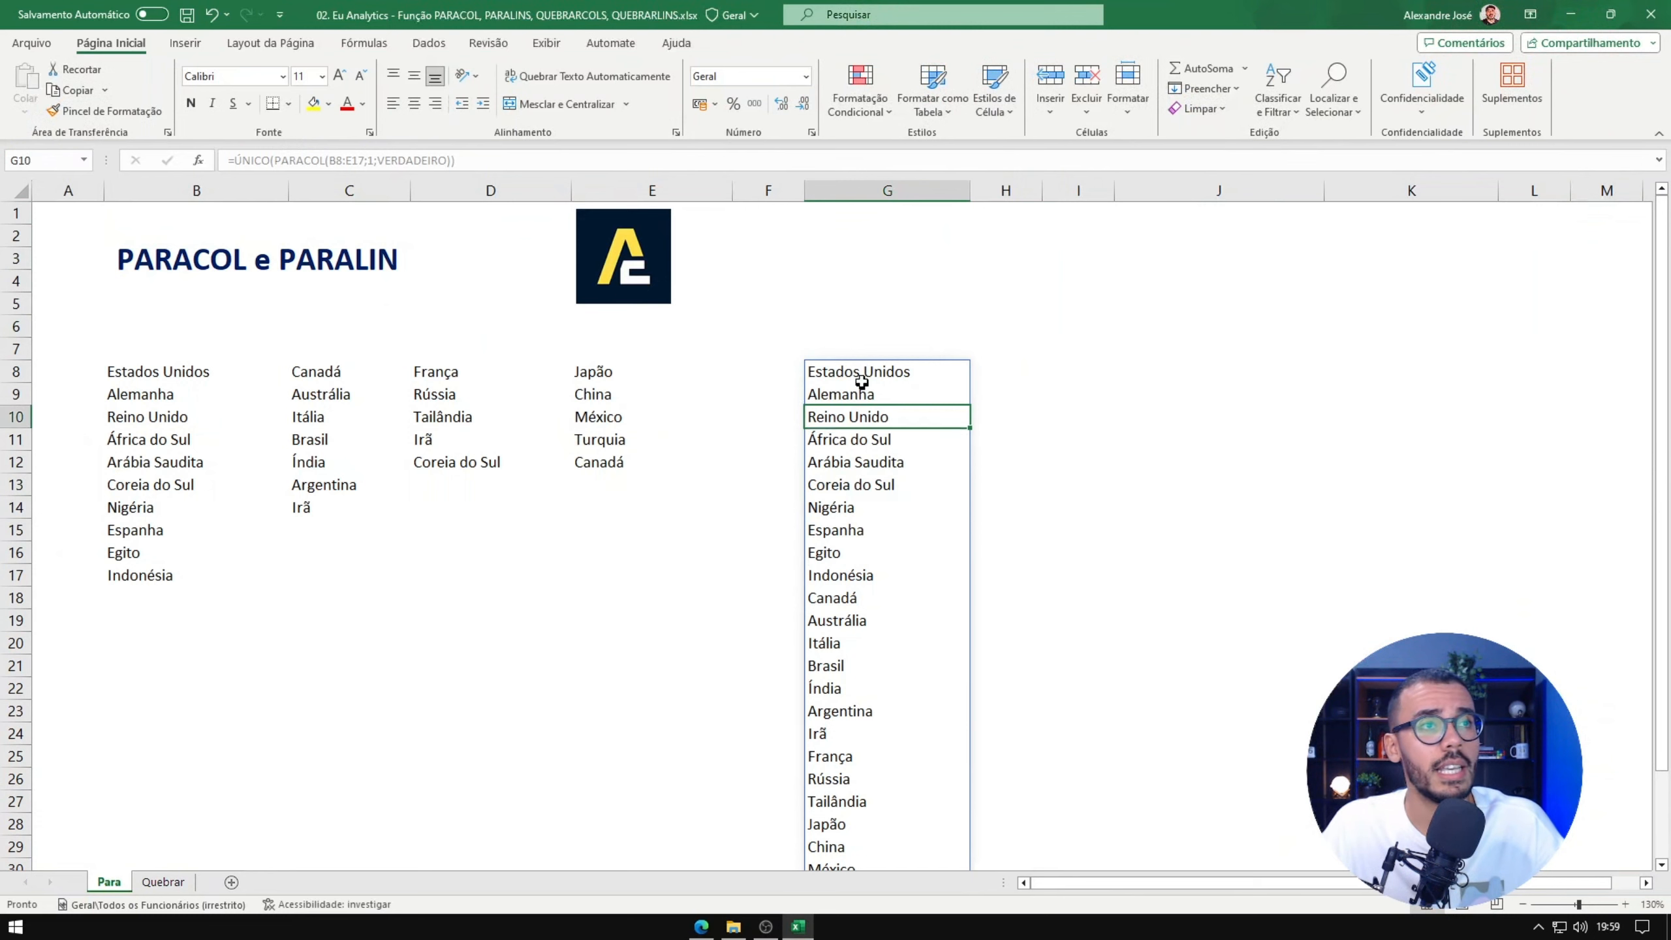
{"action": "left_click", "coordinate": [861, 378]}
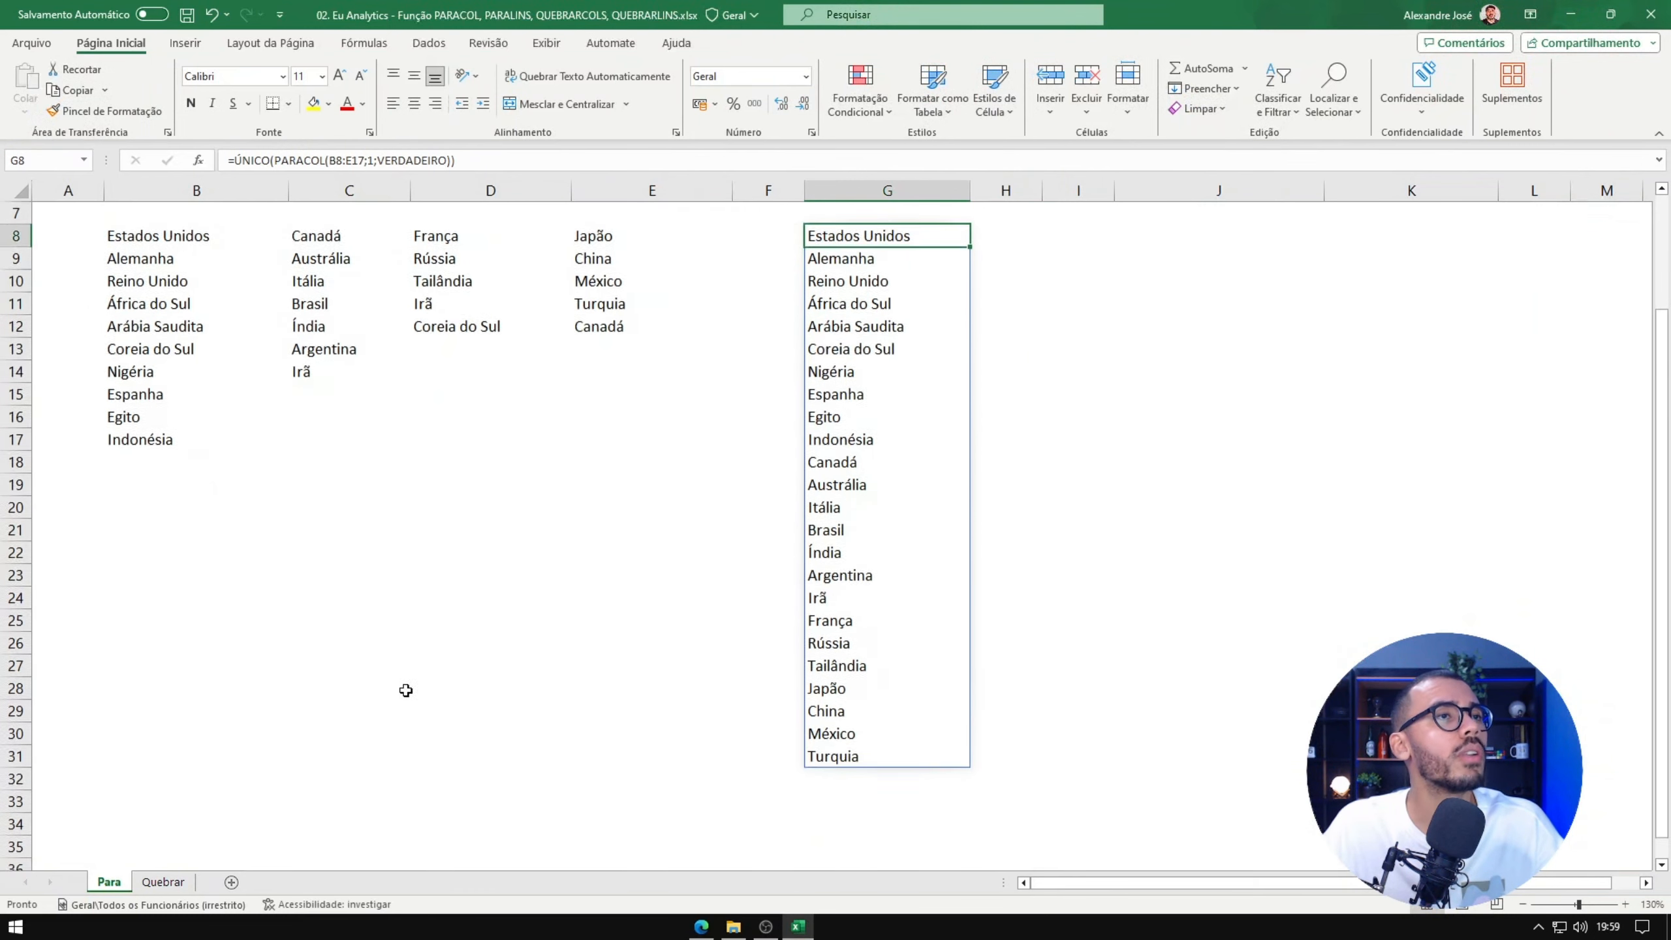
{"action": "scroll", "coordinate": [329, 684], "scroll_direction": "down", "scroll_amount": 4}
- Enter =PARALIN(B8:E17) in B23 to lay out the country table as a single row
{"action": "left_click", "coordinate": [159, 432]}
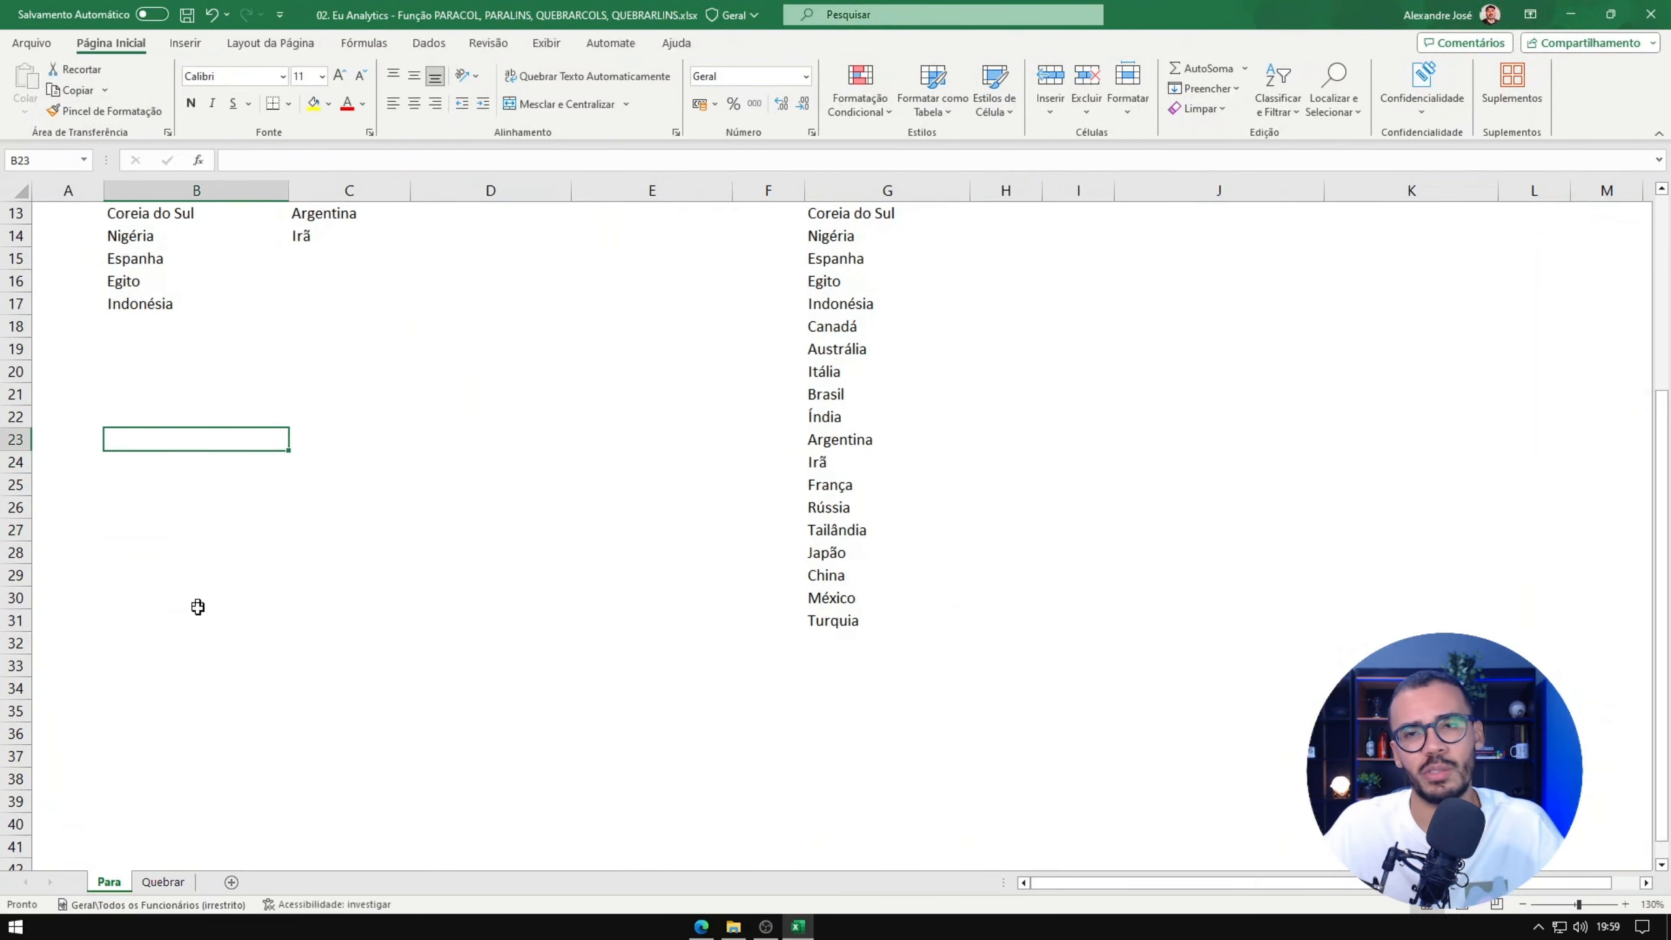
{"action": "scroll", "coordinate": [198, 606], "scroll_direction": "up", "scroll_amount": 4}
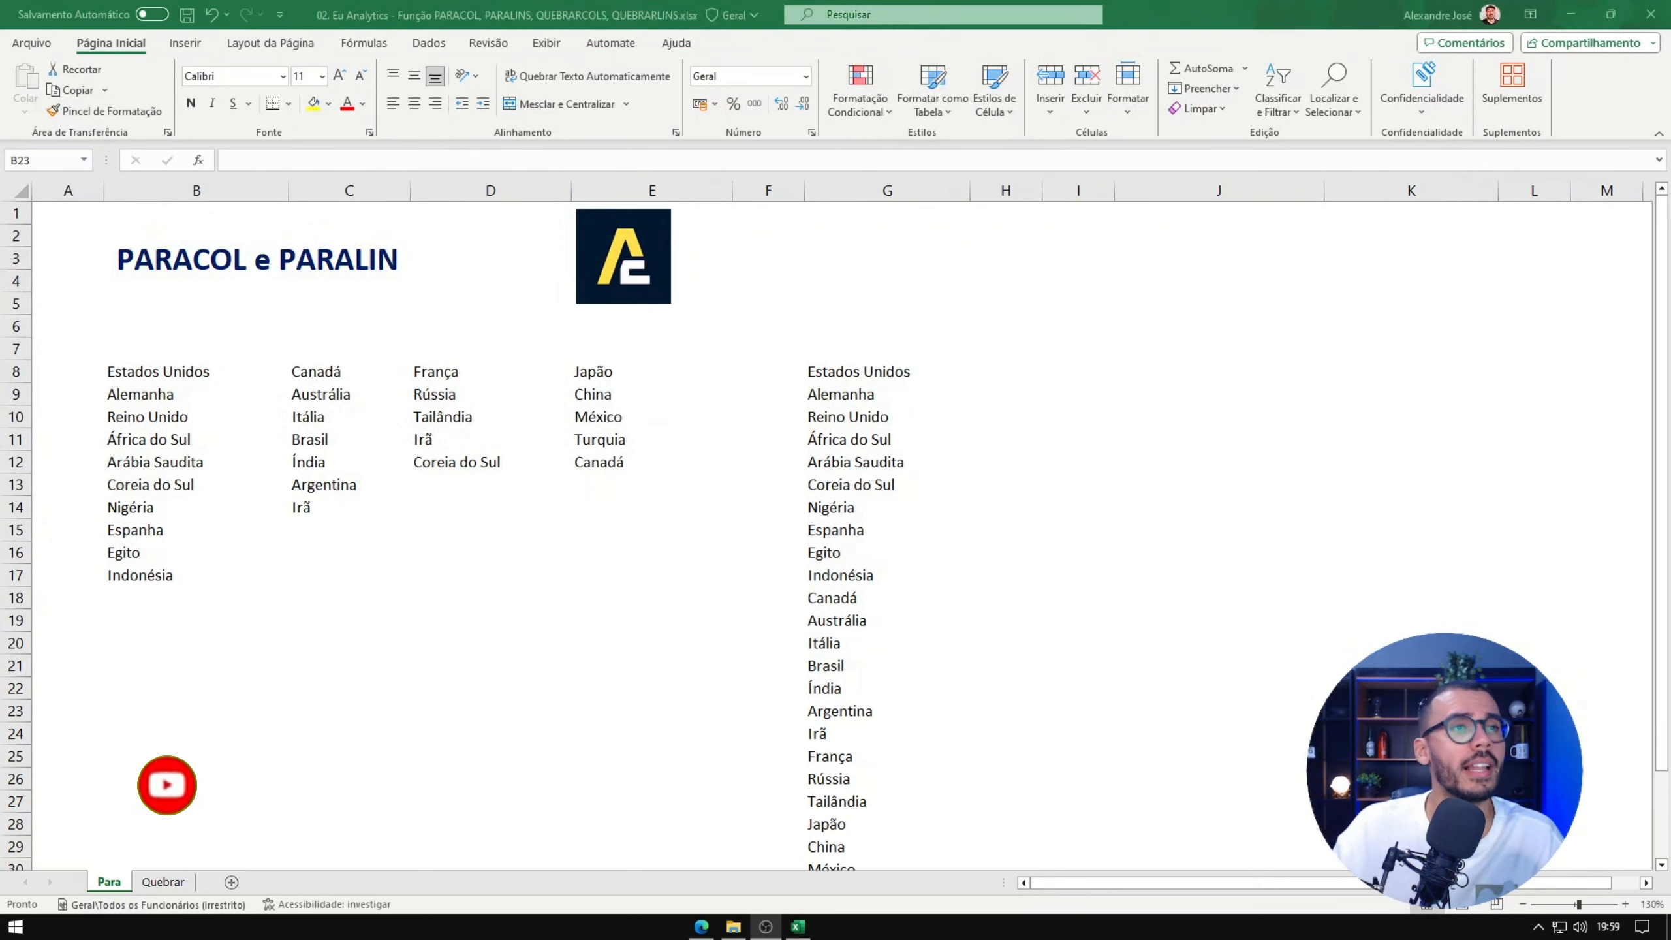
{"action": "key", "text": "alt+Tab"}
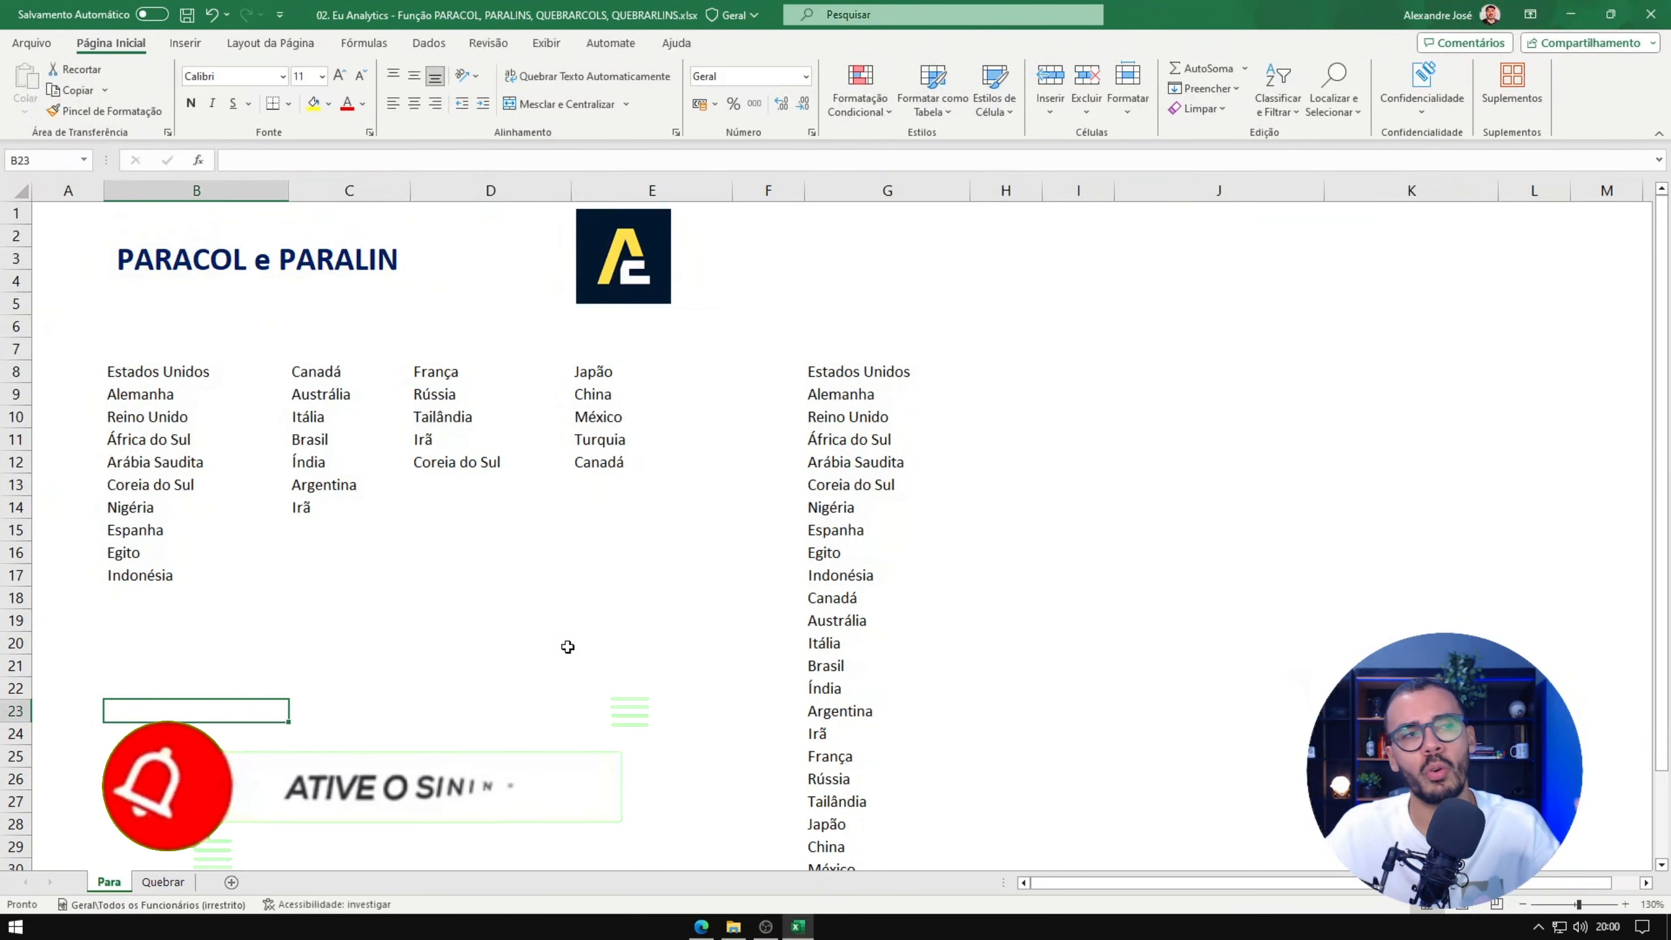
{"action": "type", "text": "=PARA"}
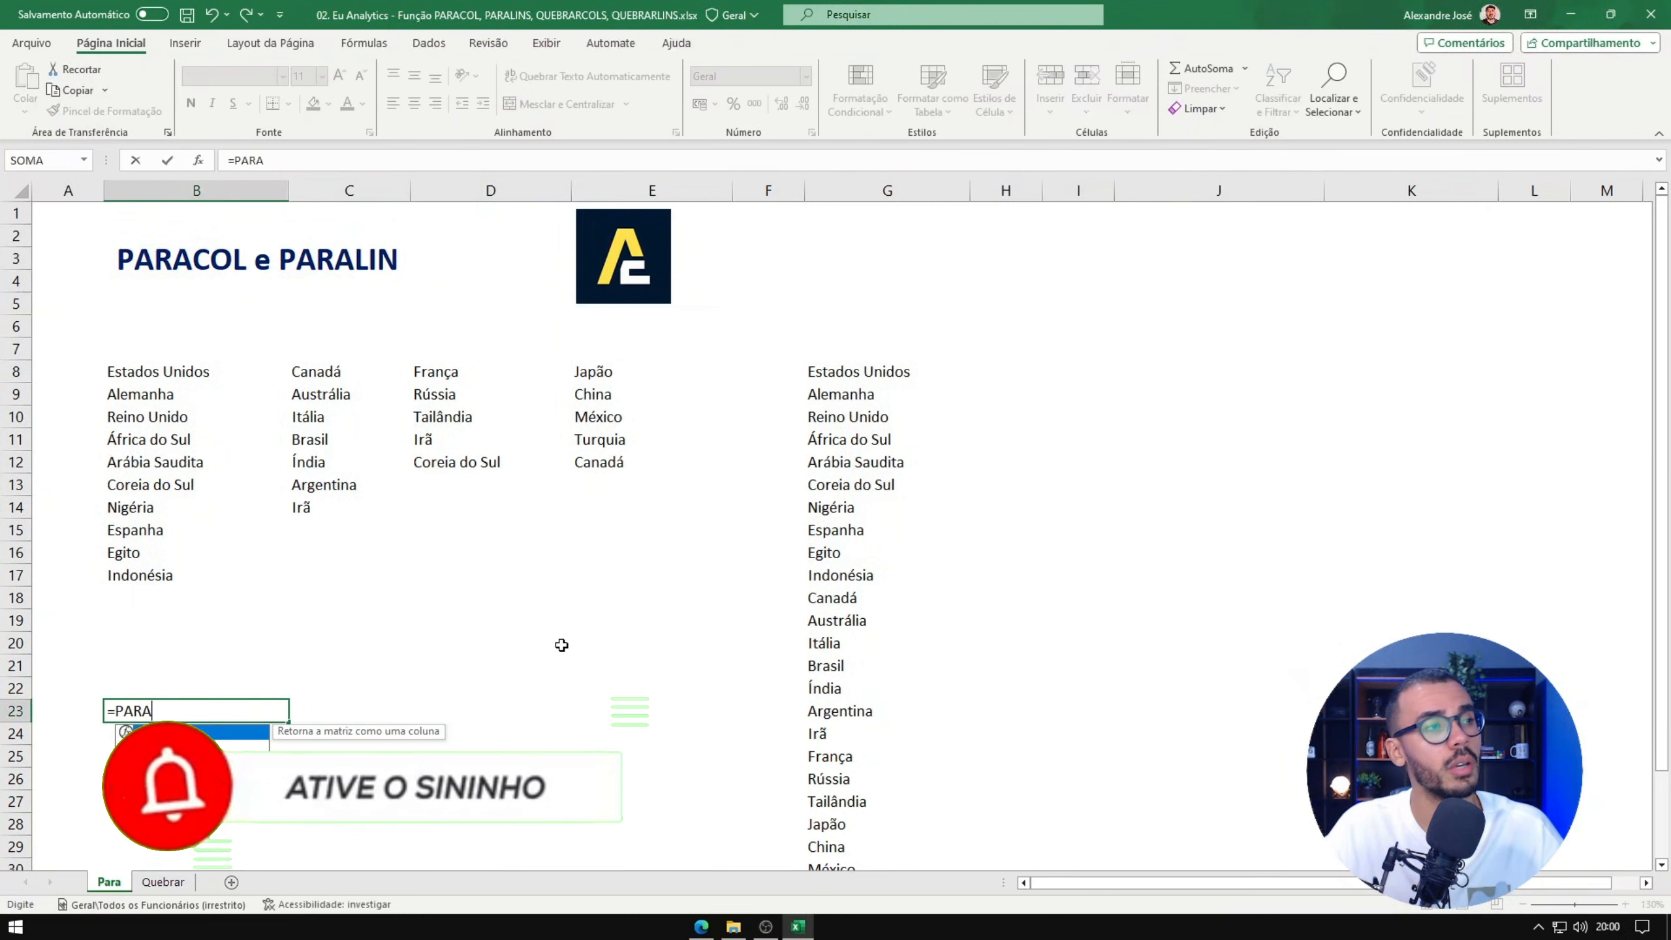
{"action": "type", "text": "LIN("}
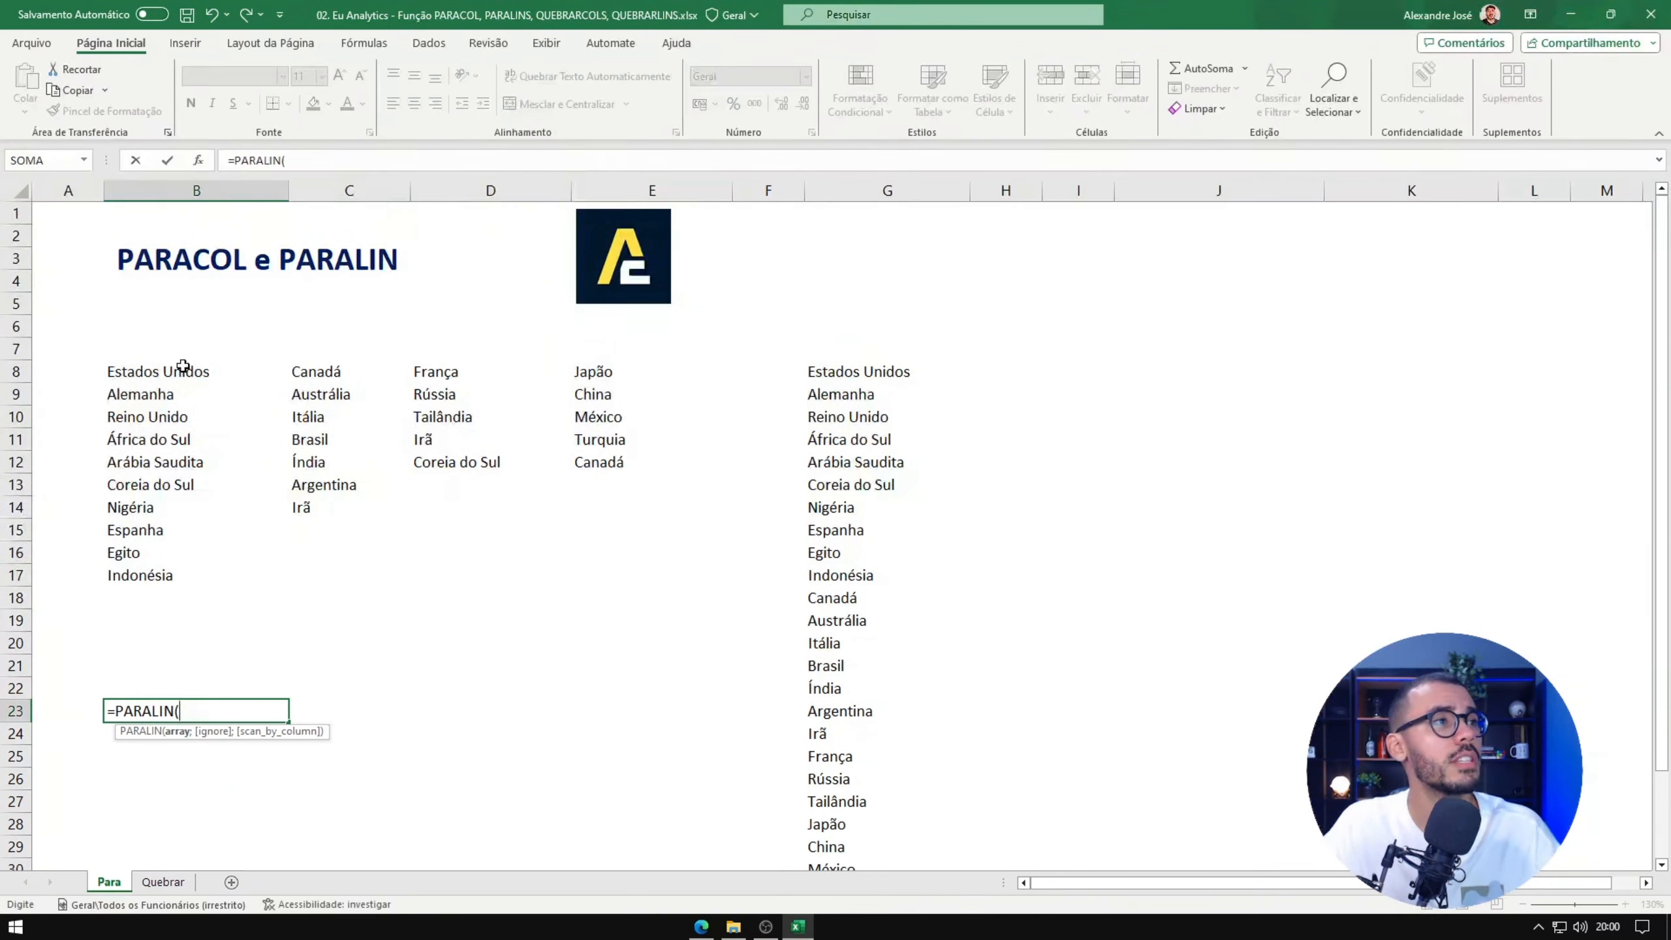
{"action": "left_click_drag", "start_coordinate": [183, 366], "coordinate": [588, 567]}
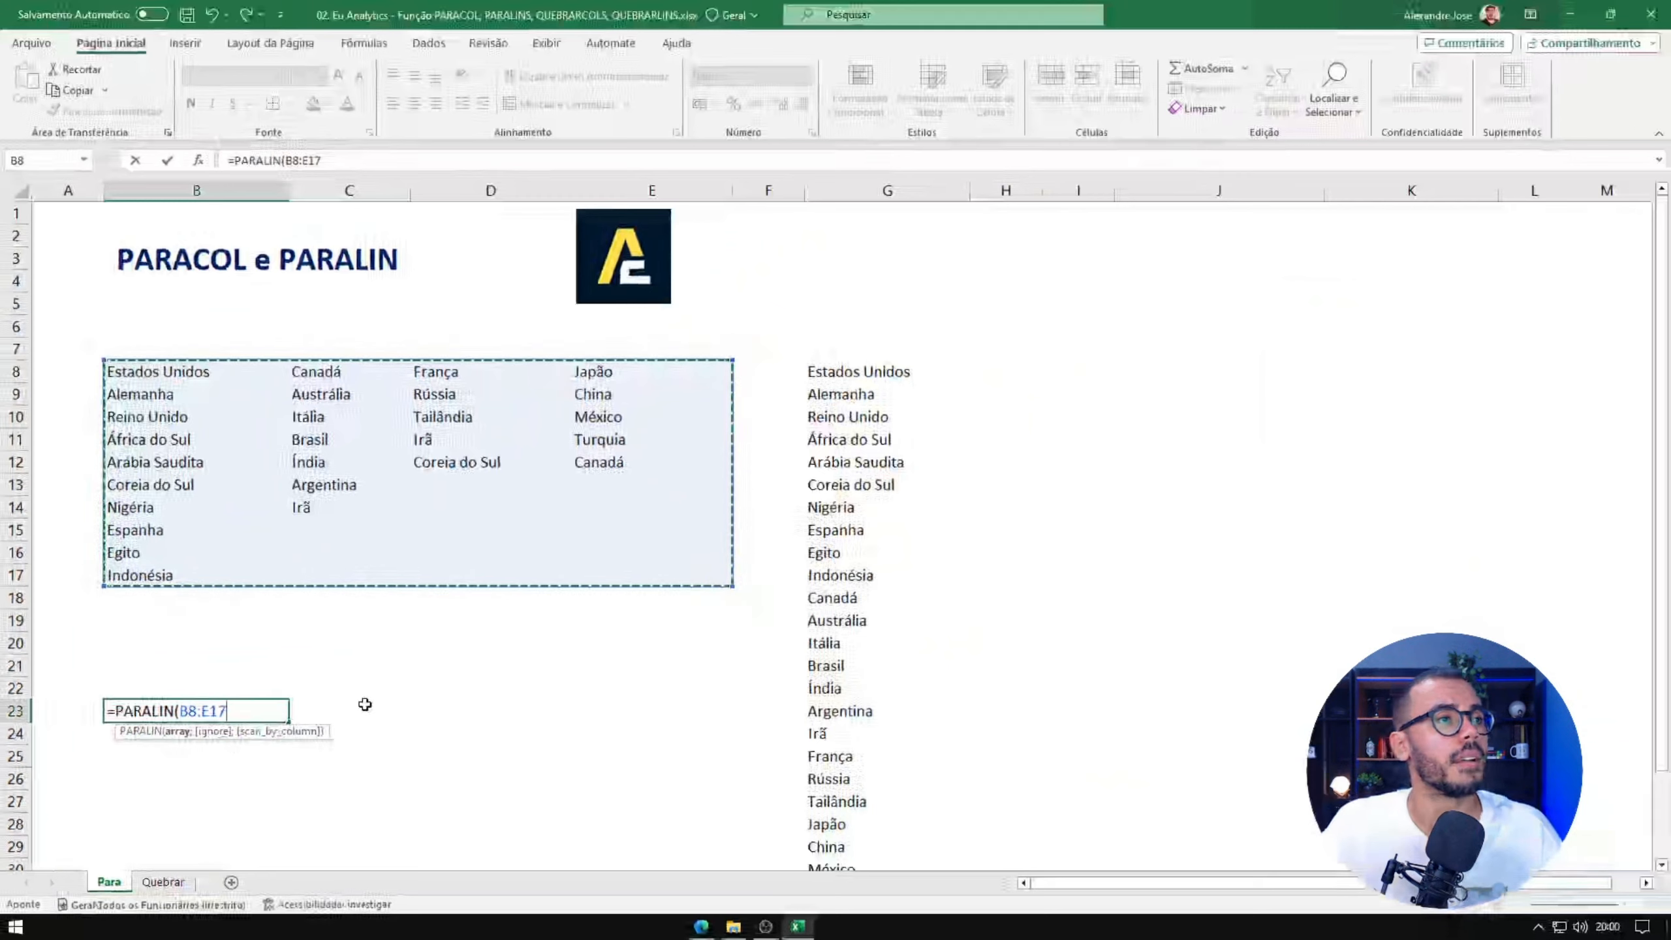
{"action": "type", "text": ")"}
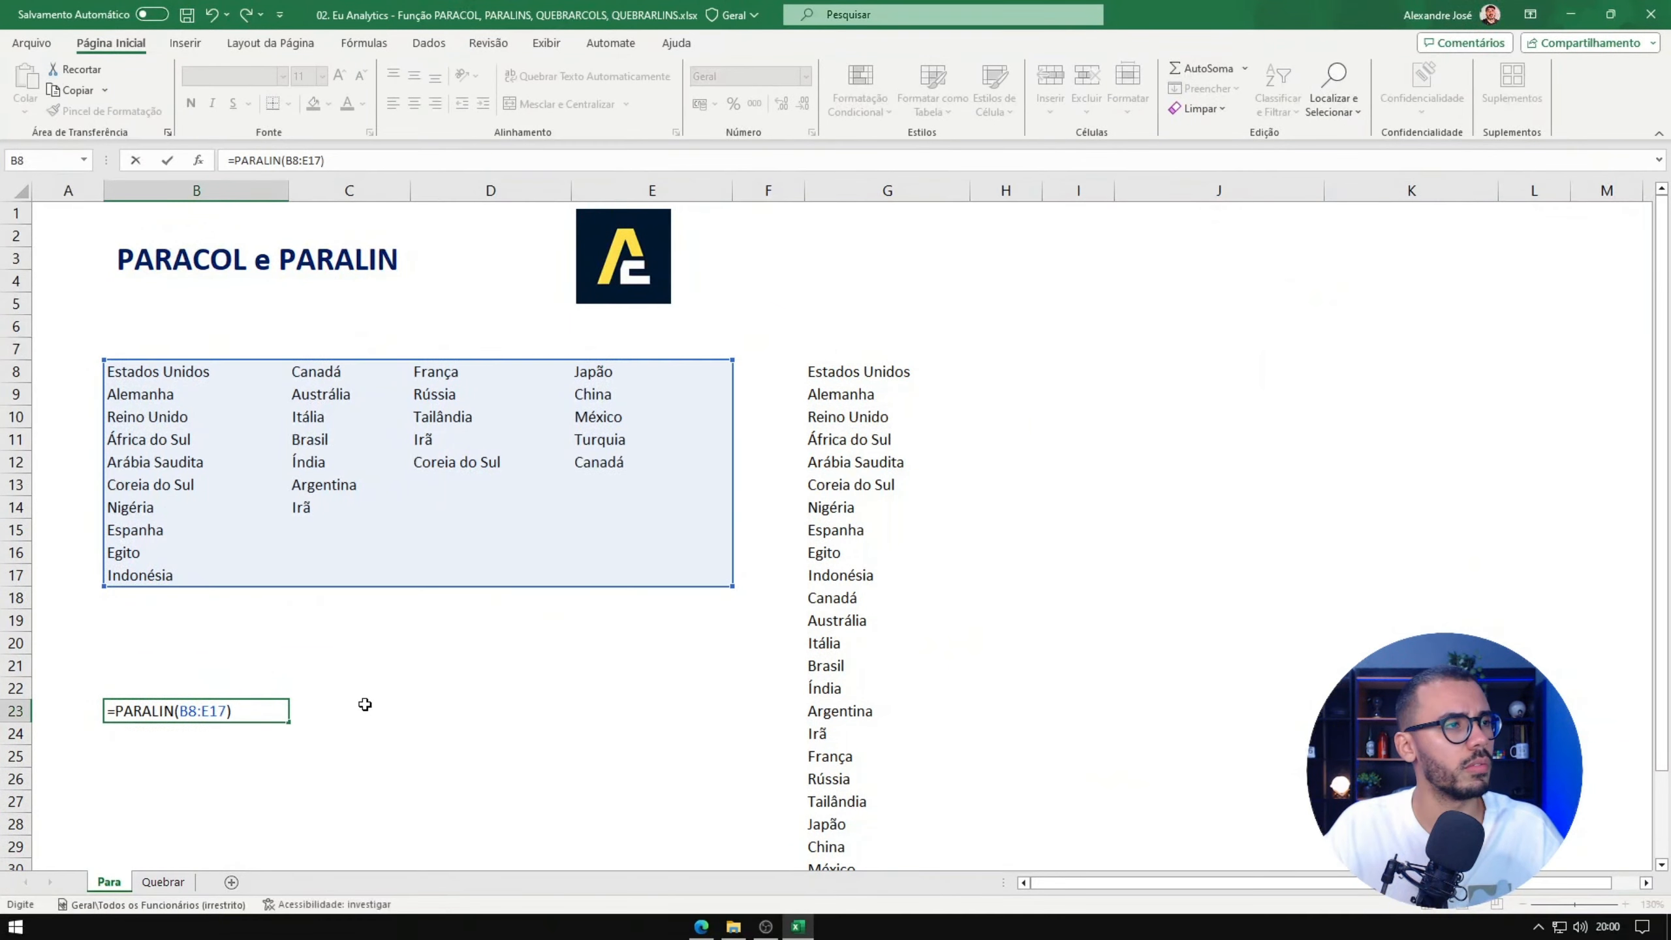
{"action": "key", "text": "Return"}
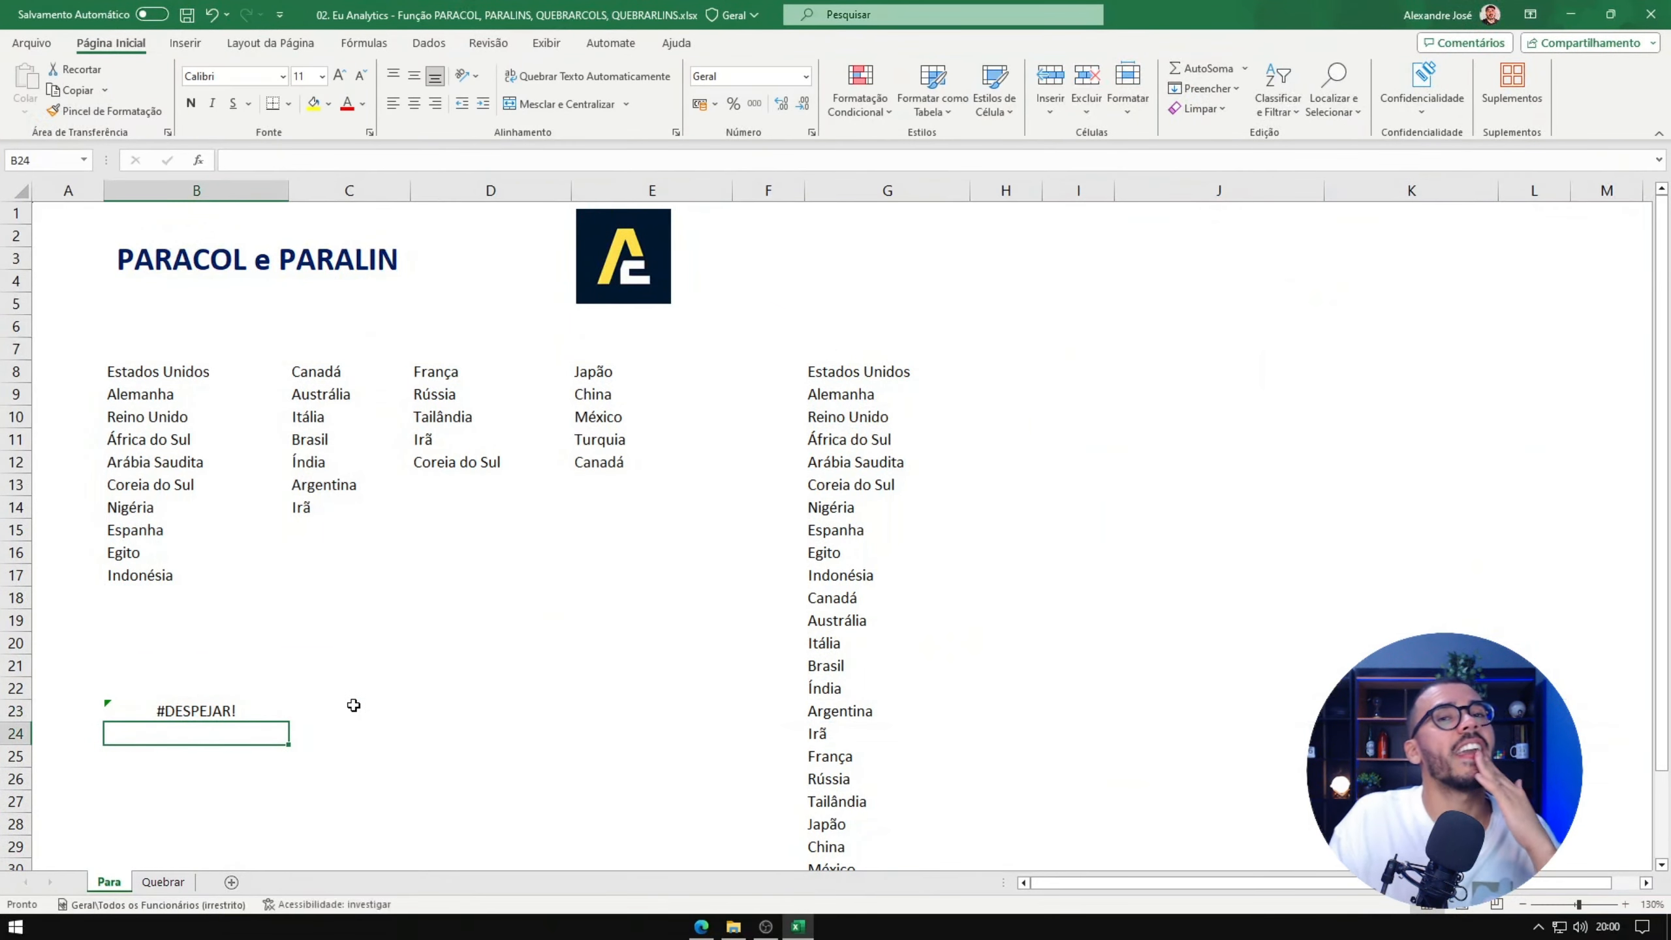
- Compare the spill range of B23 with the list from G8, and try to delete the overlapping value in G23
{"action": "left_click", "coordinate": [233, 709]}
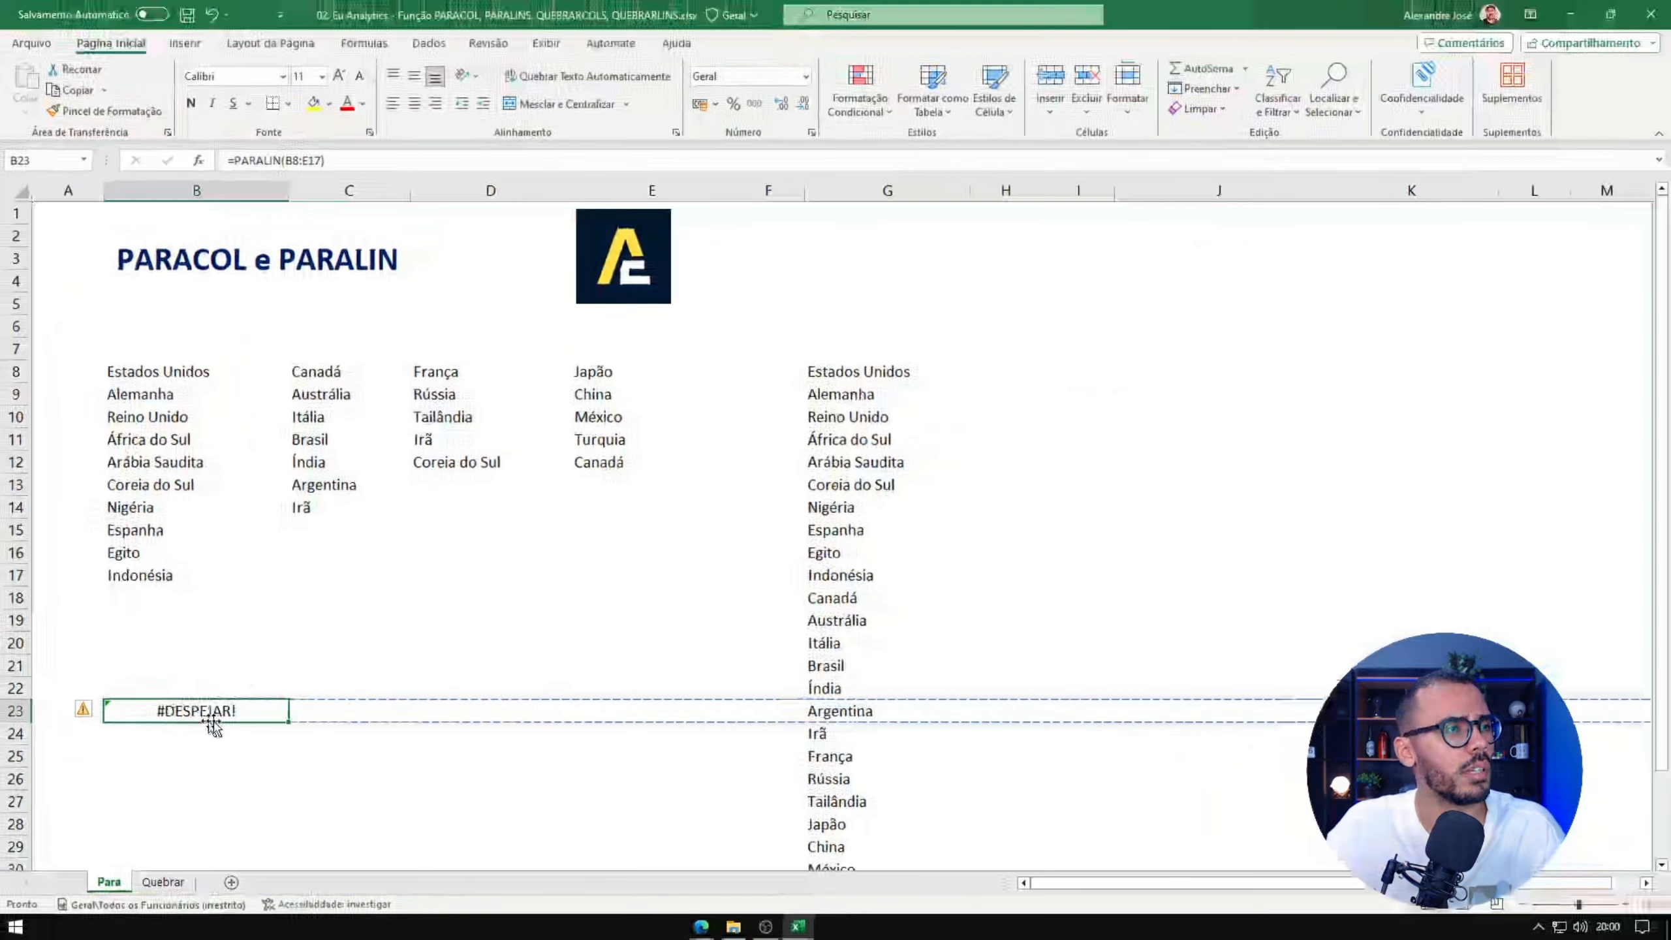
{"action": "left_click", "coordinate": [839, 373]}
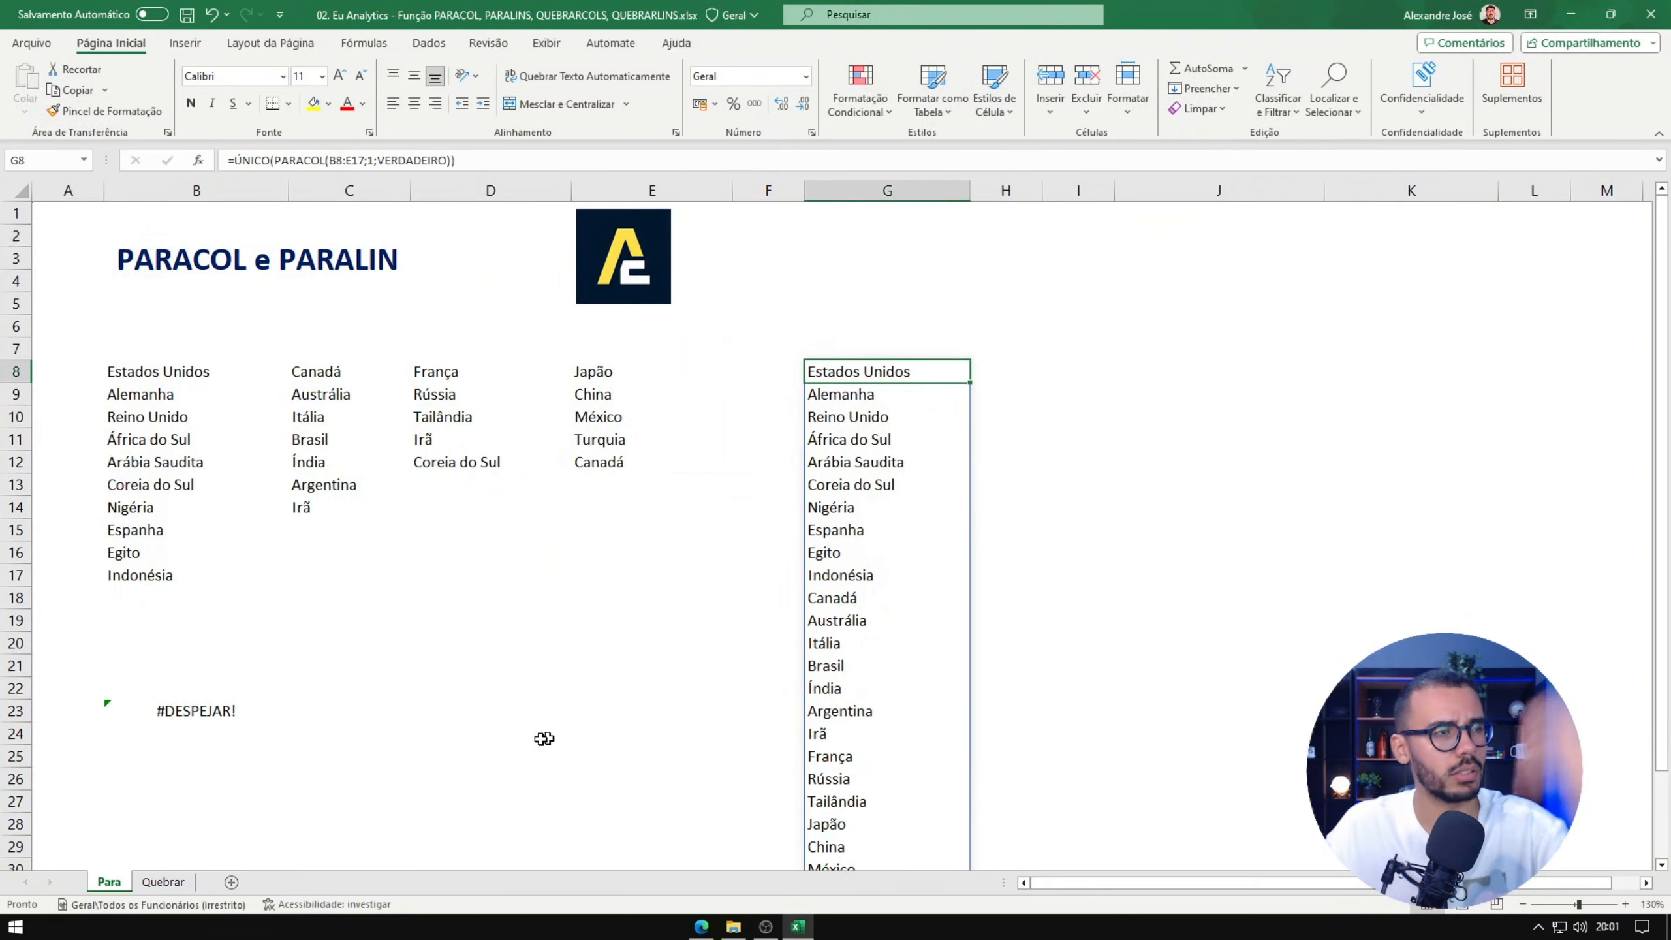
{"action": "left_click", "coordinate": [197, 709]}
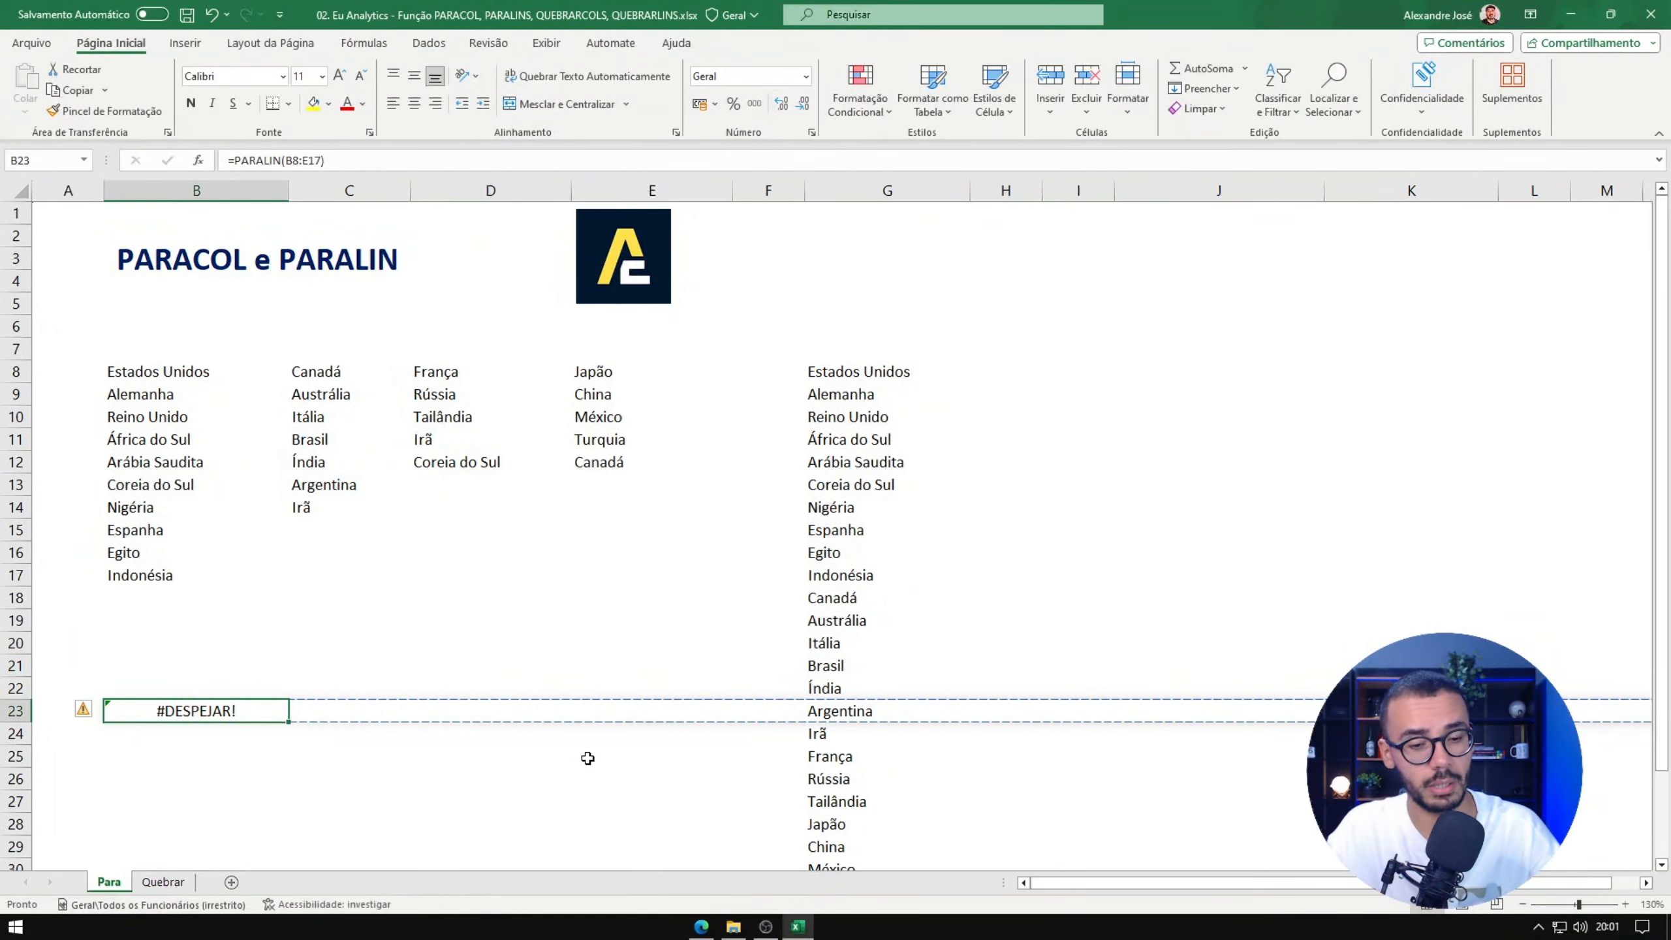
{"action": "left_click", "coordinate": [791, 709]}
{"action": "left_click", "coordinate": [824, 705]}
{"action": "key", "text": "Delete"}
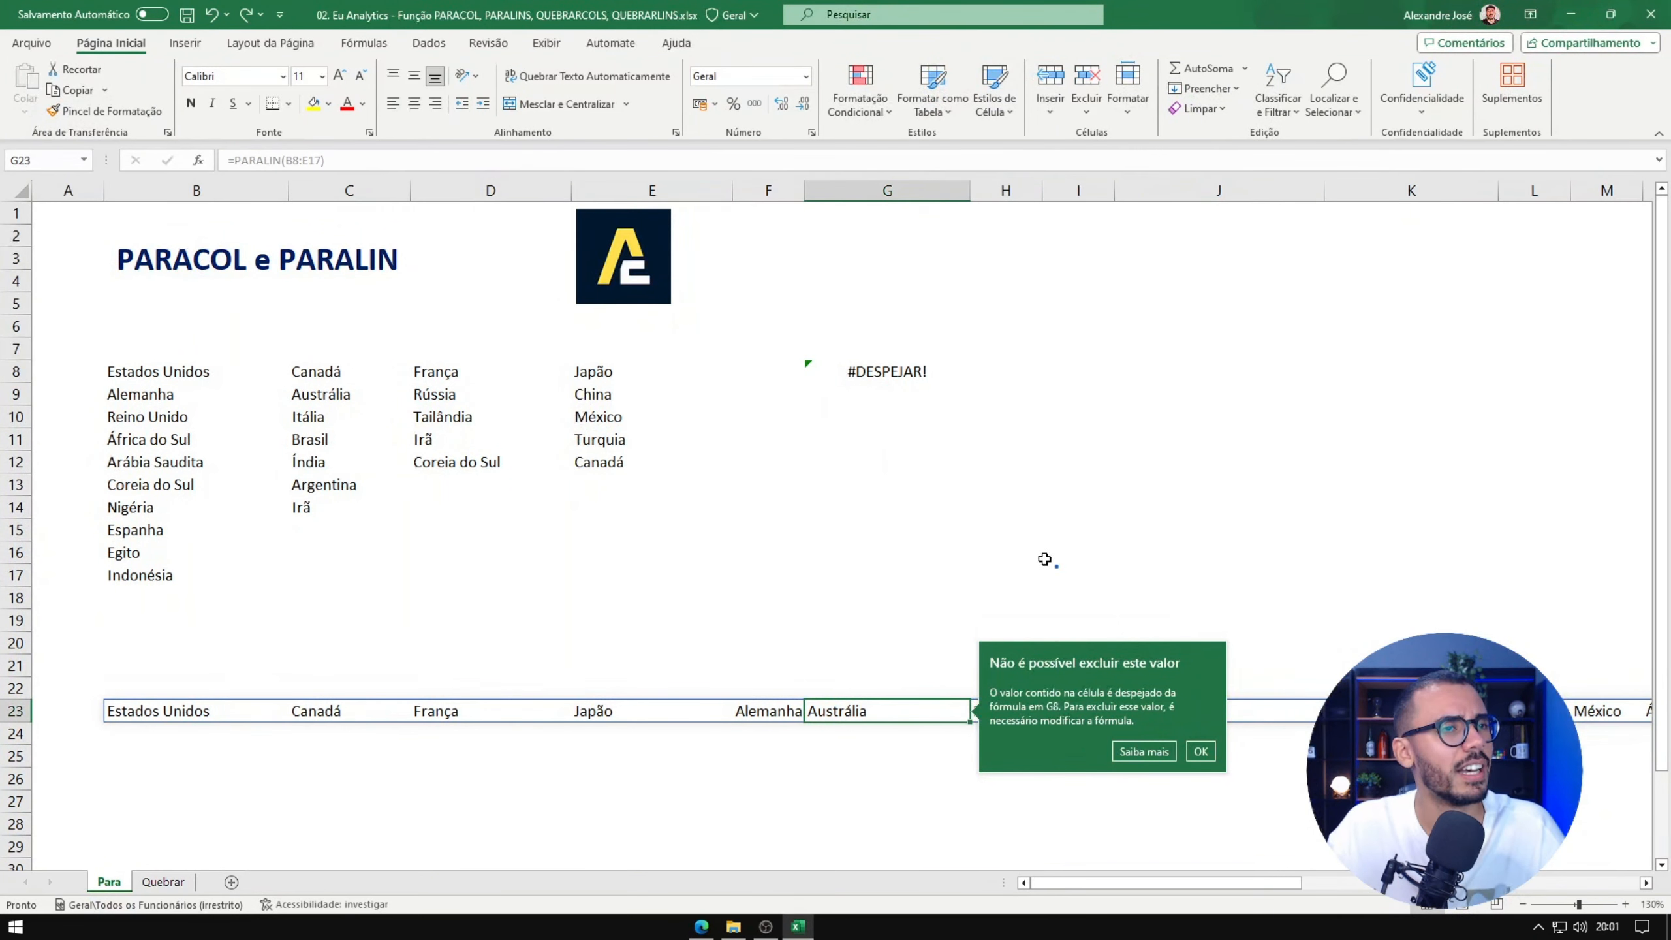
- Remove the PARALIN formula from B23 and restore the stacked list in column G
{"action": "key", "text": "ctrl+z"}
{"action": "key", "text": "ctrl+y"}
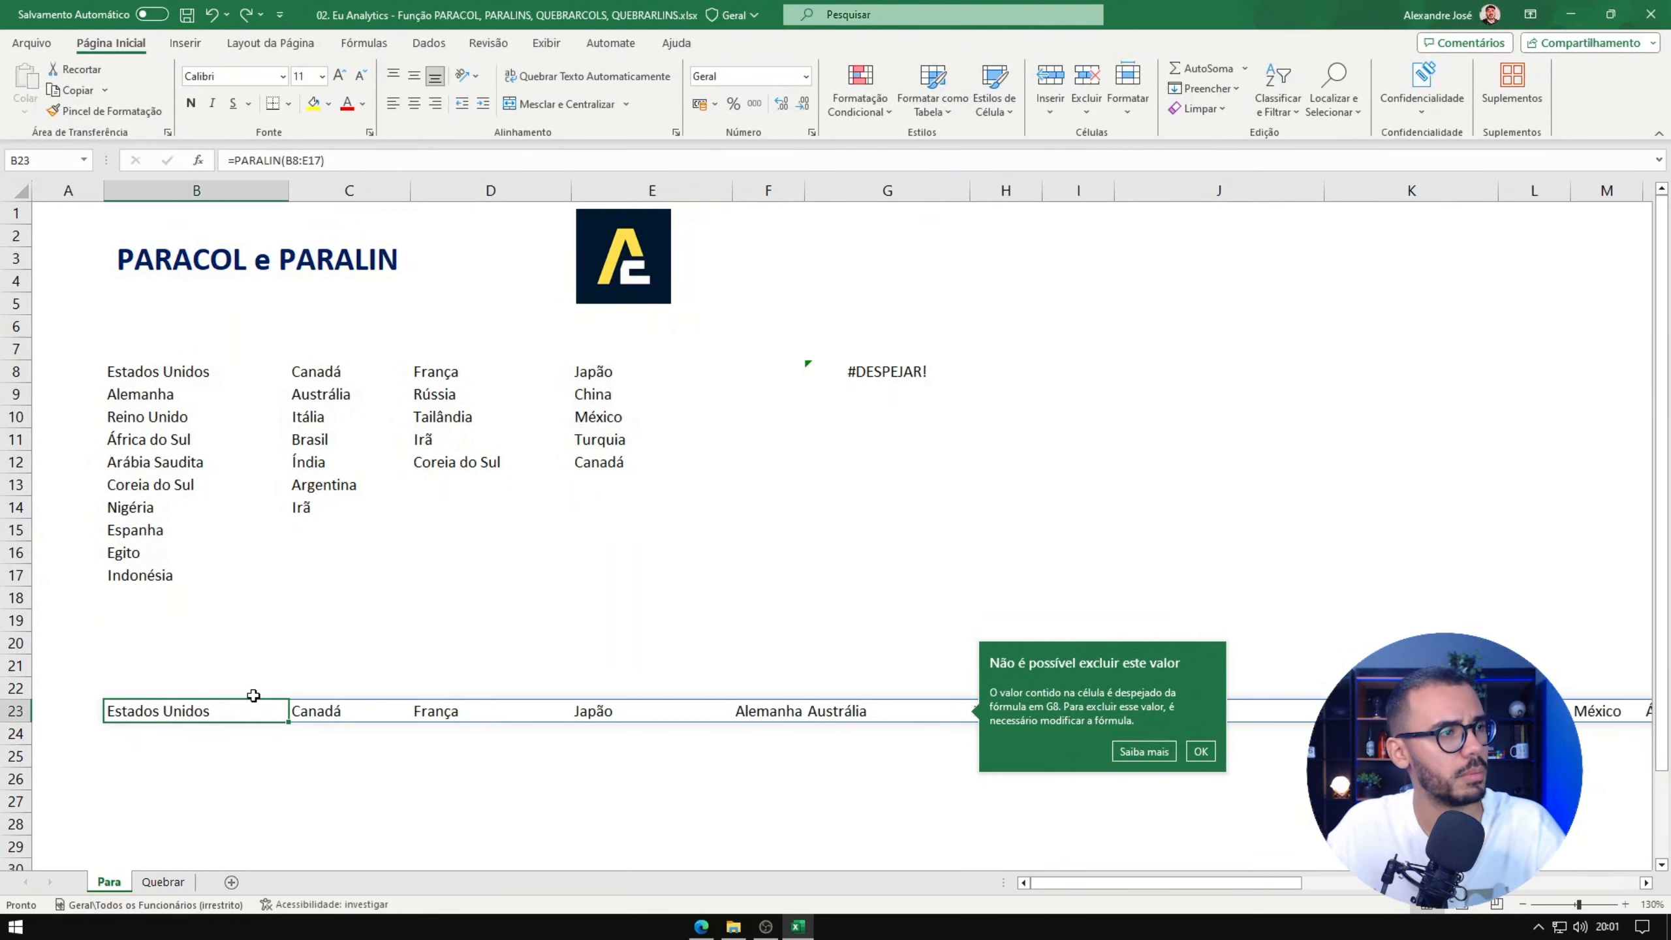
{"action": "key", "text": "Delete"}
{"action": "left_click", "coordinate": [1200, 751]}
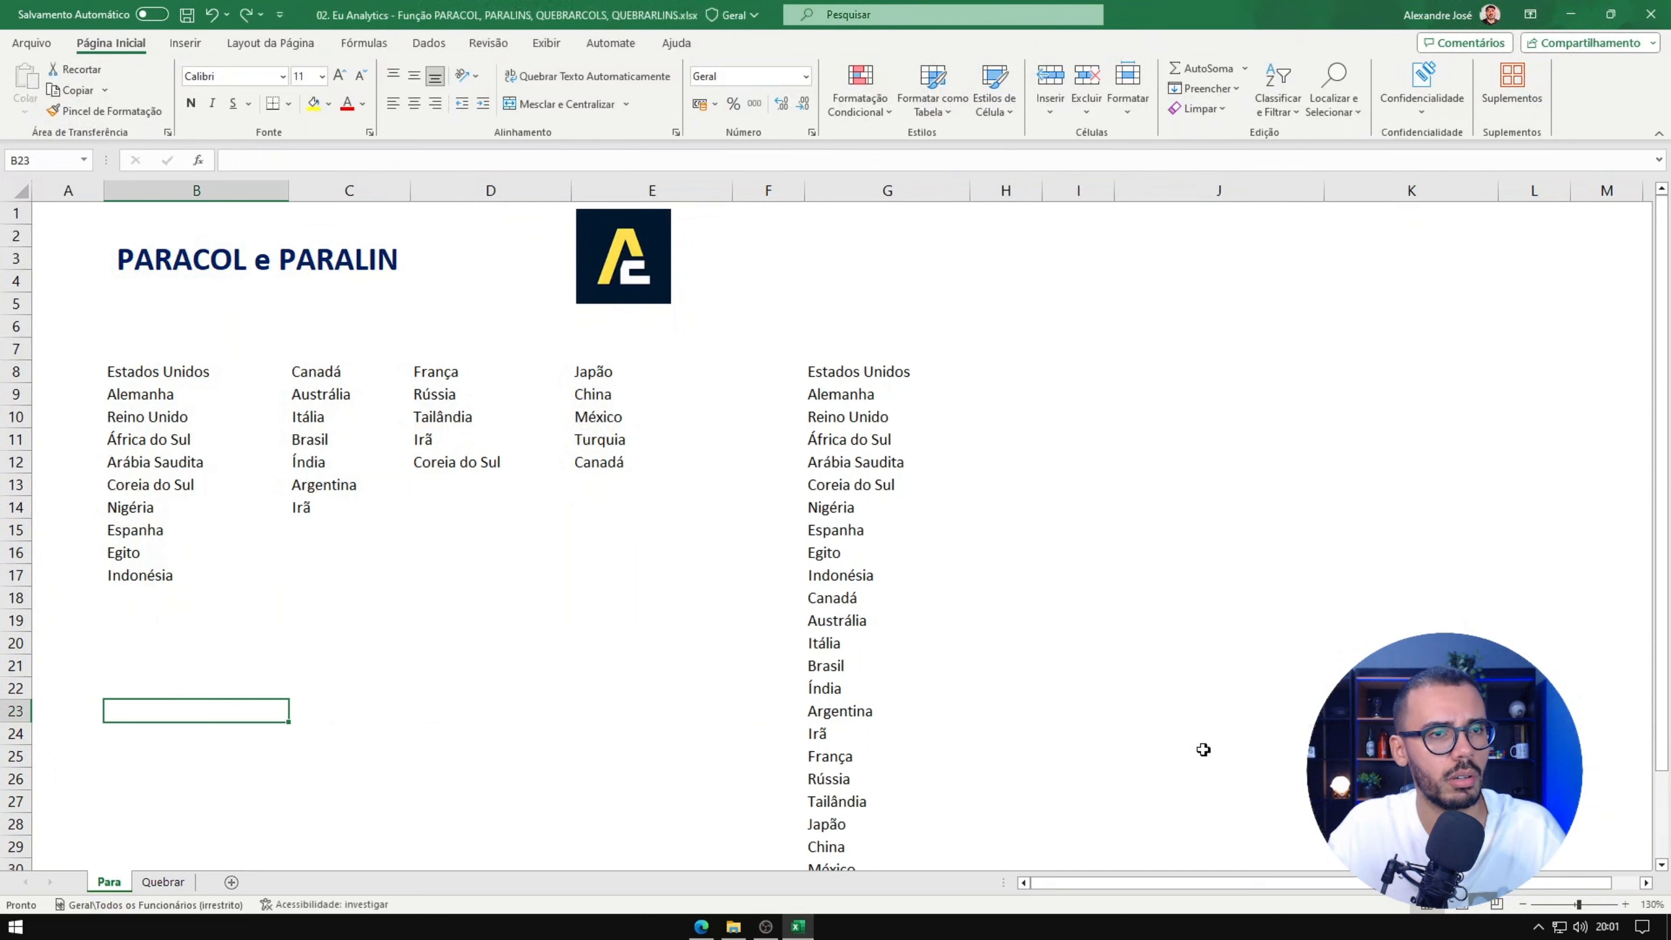
{"action": "key", "text": "ctrl+a"}
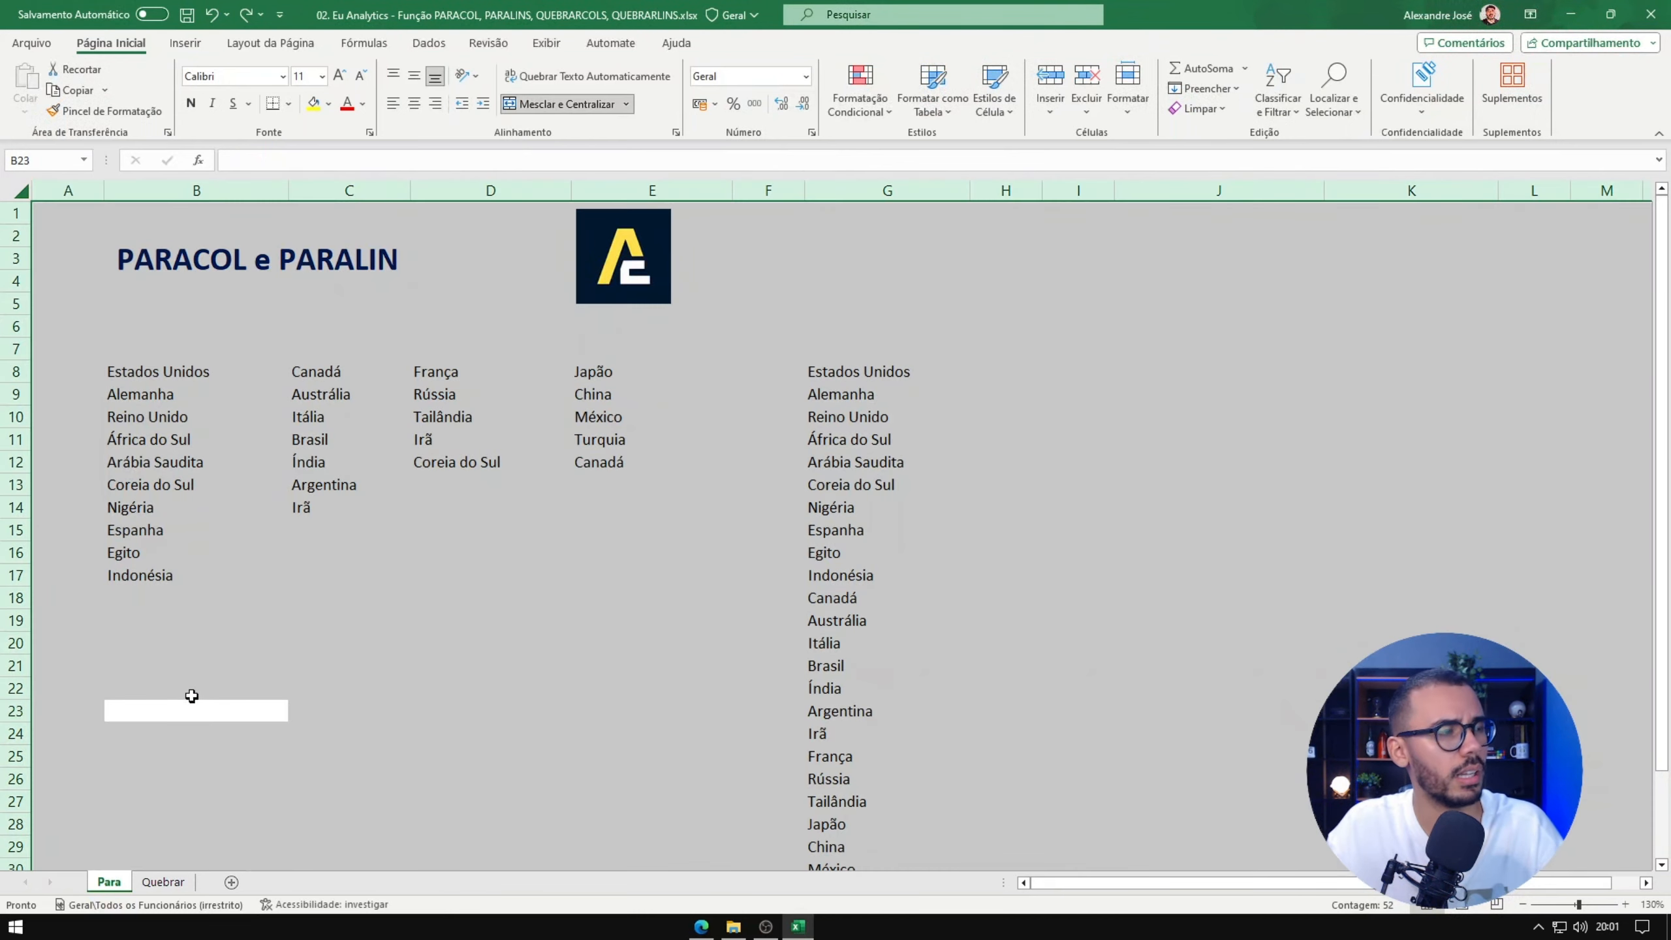
{"action": "left_click", "coordinate": [192, 701]}
{"action": "key", "text": "ctrl+z"}
{"action": "left_click", "coordinate": [883, 701]}
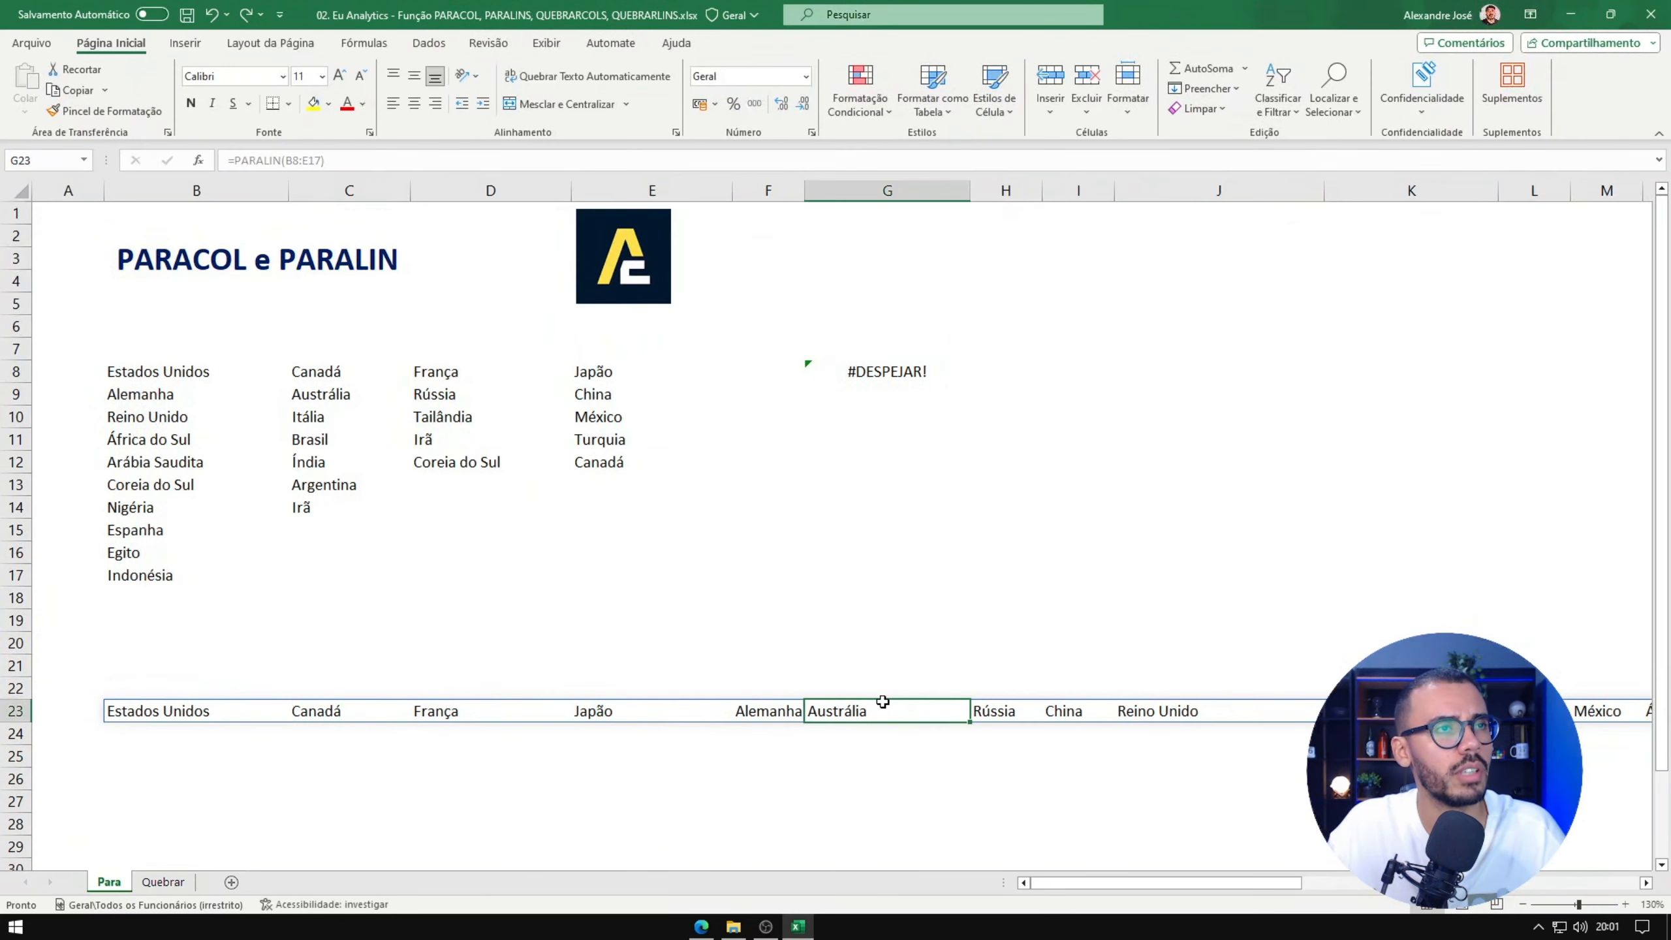
{"action": "key", "text": "ctrl+z"}
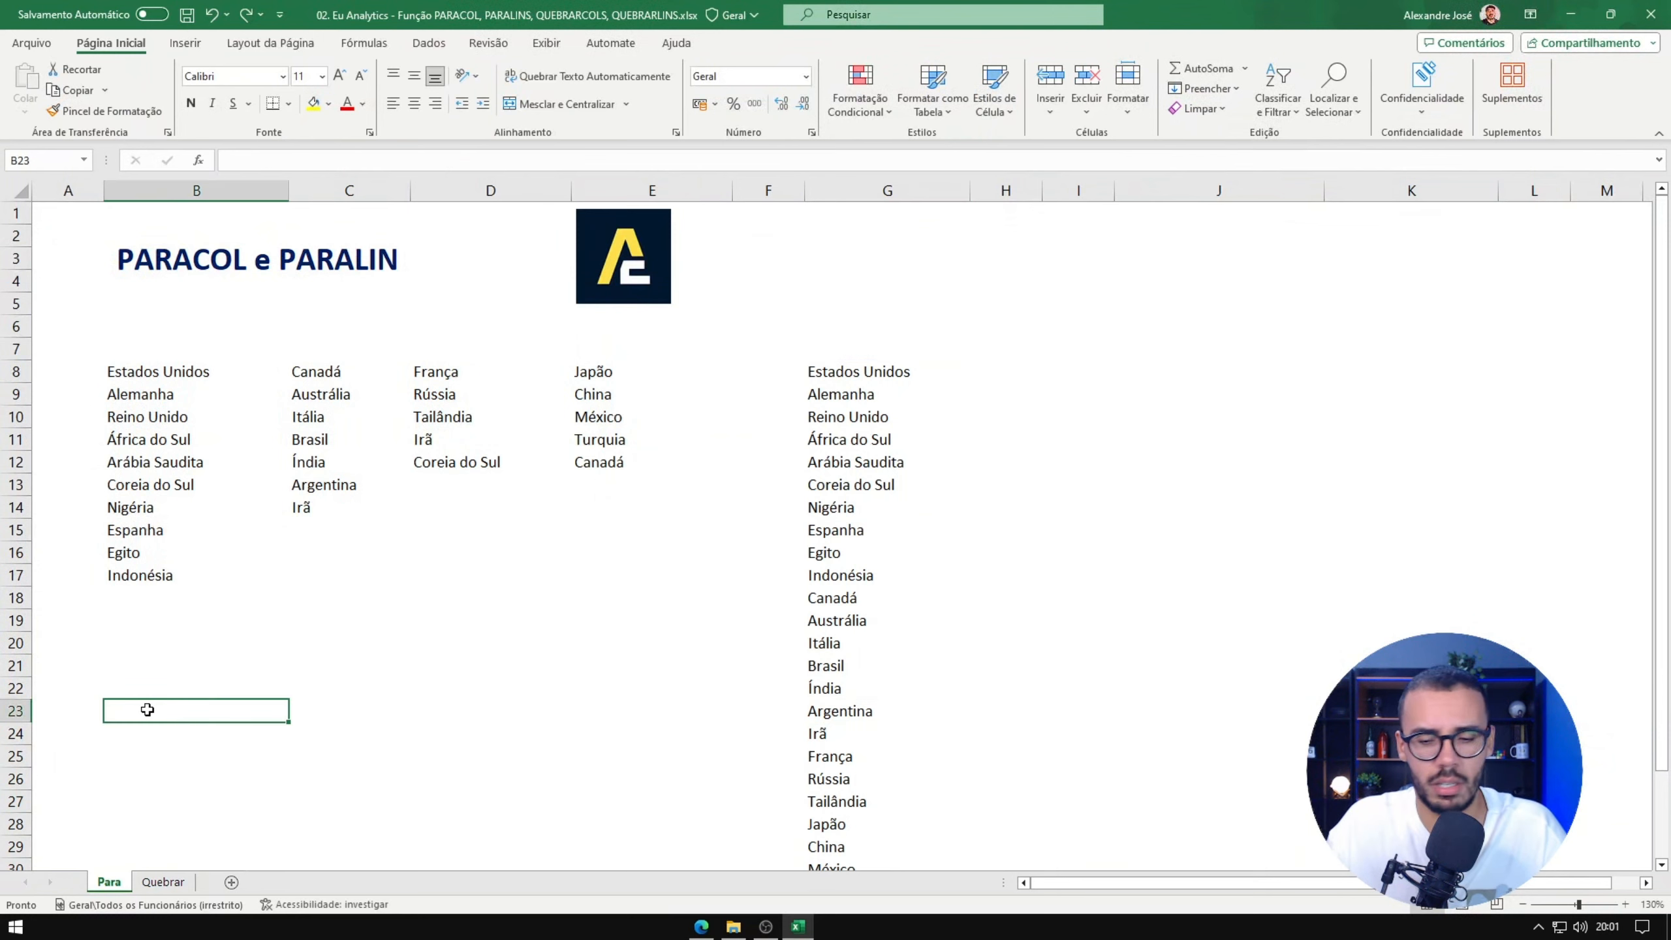
- Enter =PARALIN(B8:E17) in B34, in the empty row below the stacked list, to lay out the table as one row
{"action": "scroll", "coordinate": [173, 679], "scroll_direction": "down", "scroll_amount": 2}
{"action": "left_click", "coordinate": [148, 842]}
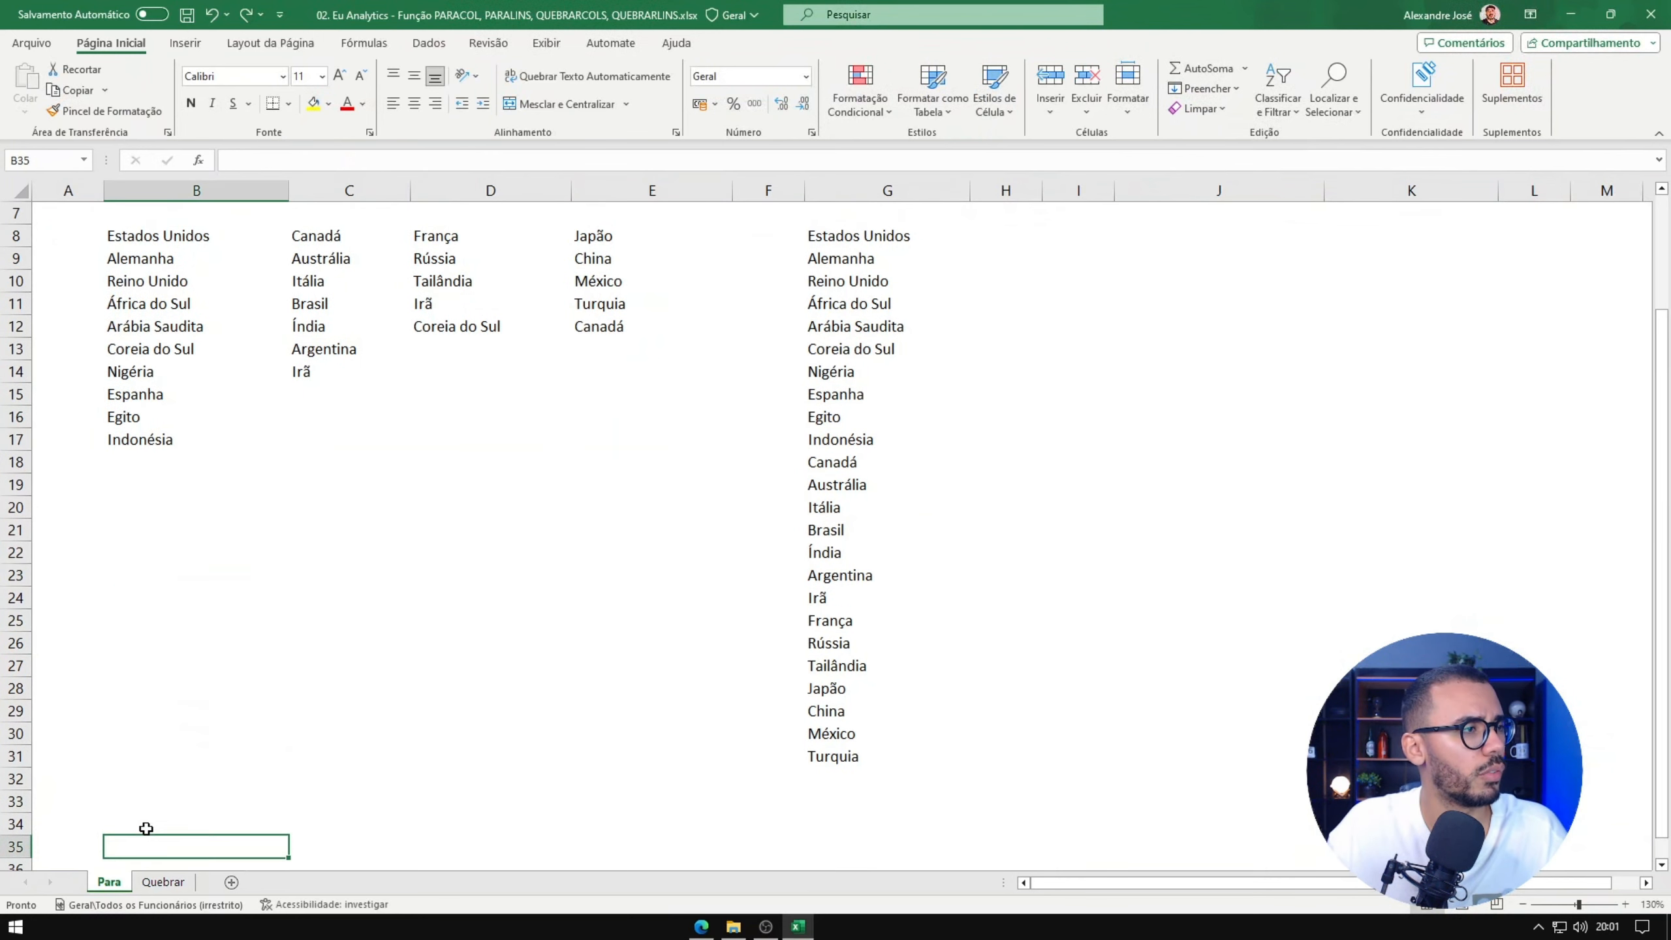
{"action": "left_click", "coordinate": [145, 826]}
{"action": "left_click", "coordinate": [15, 825]}
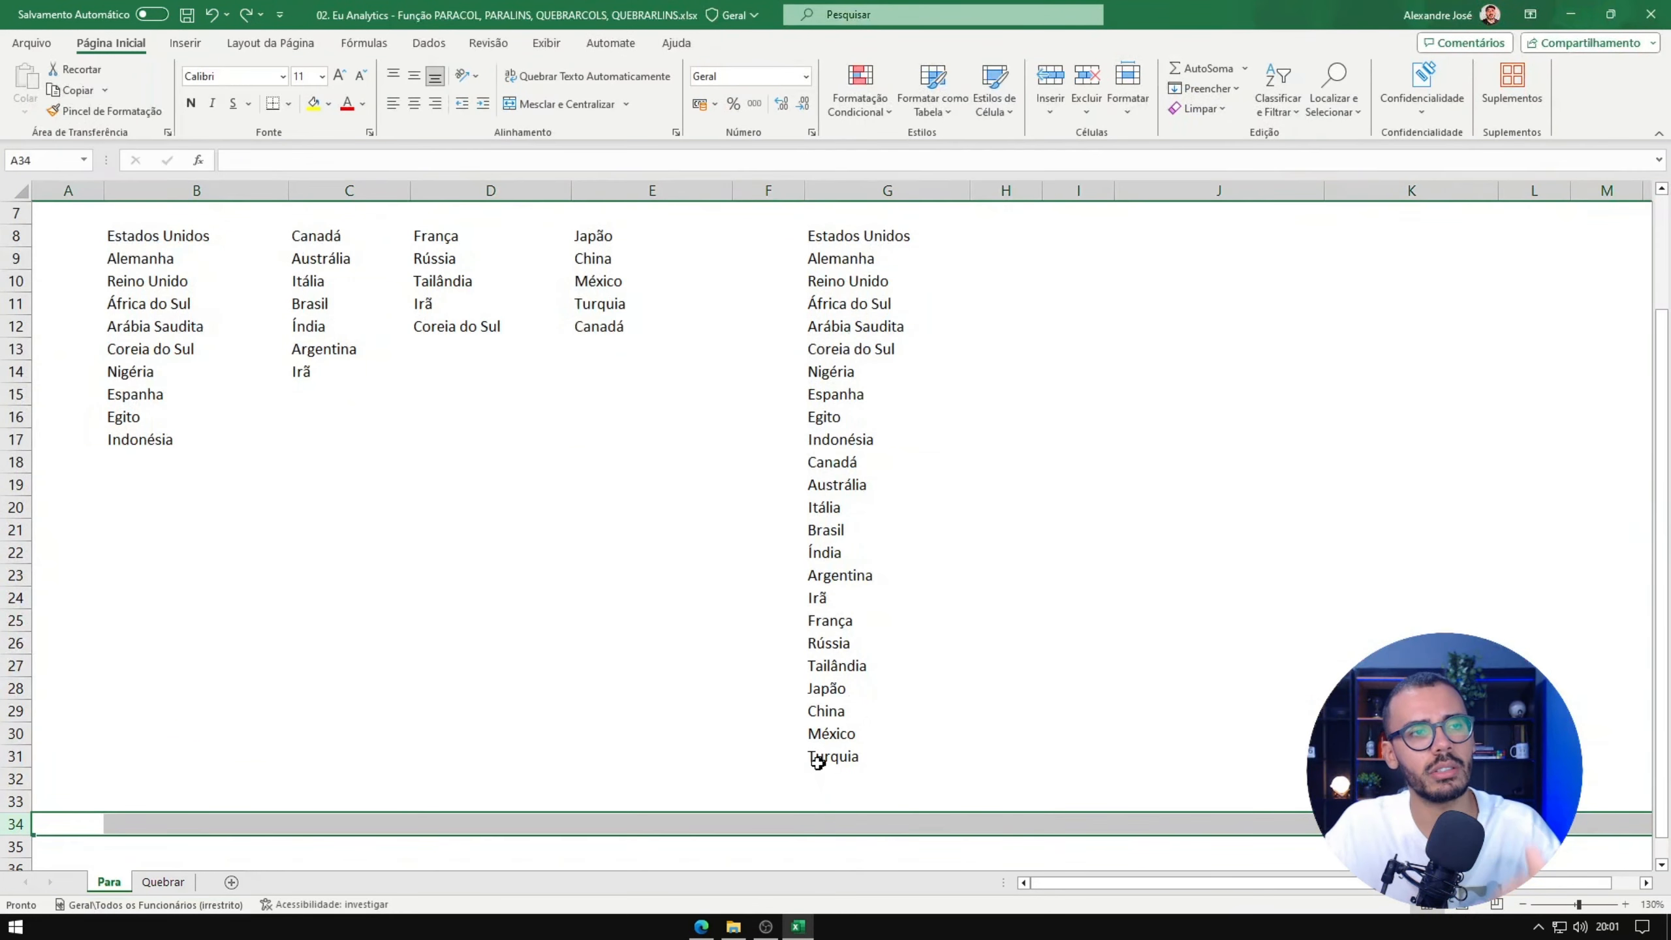
{"action": "left_click", "coordinate": [162, 814]}
{"action": "type", "text": "=PARACOL("}
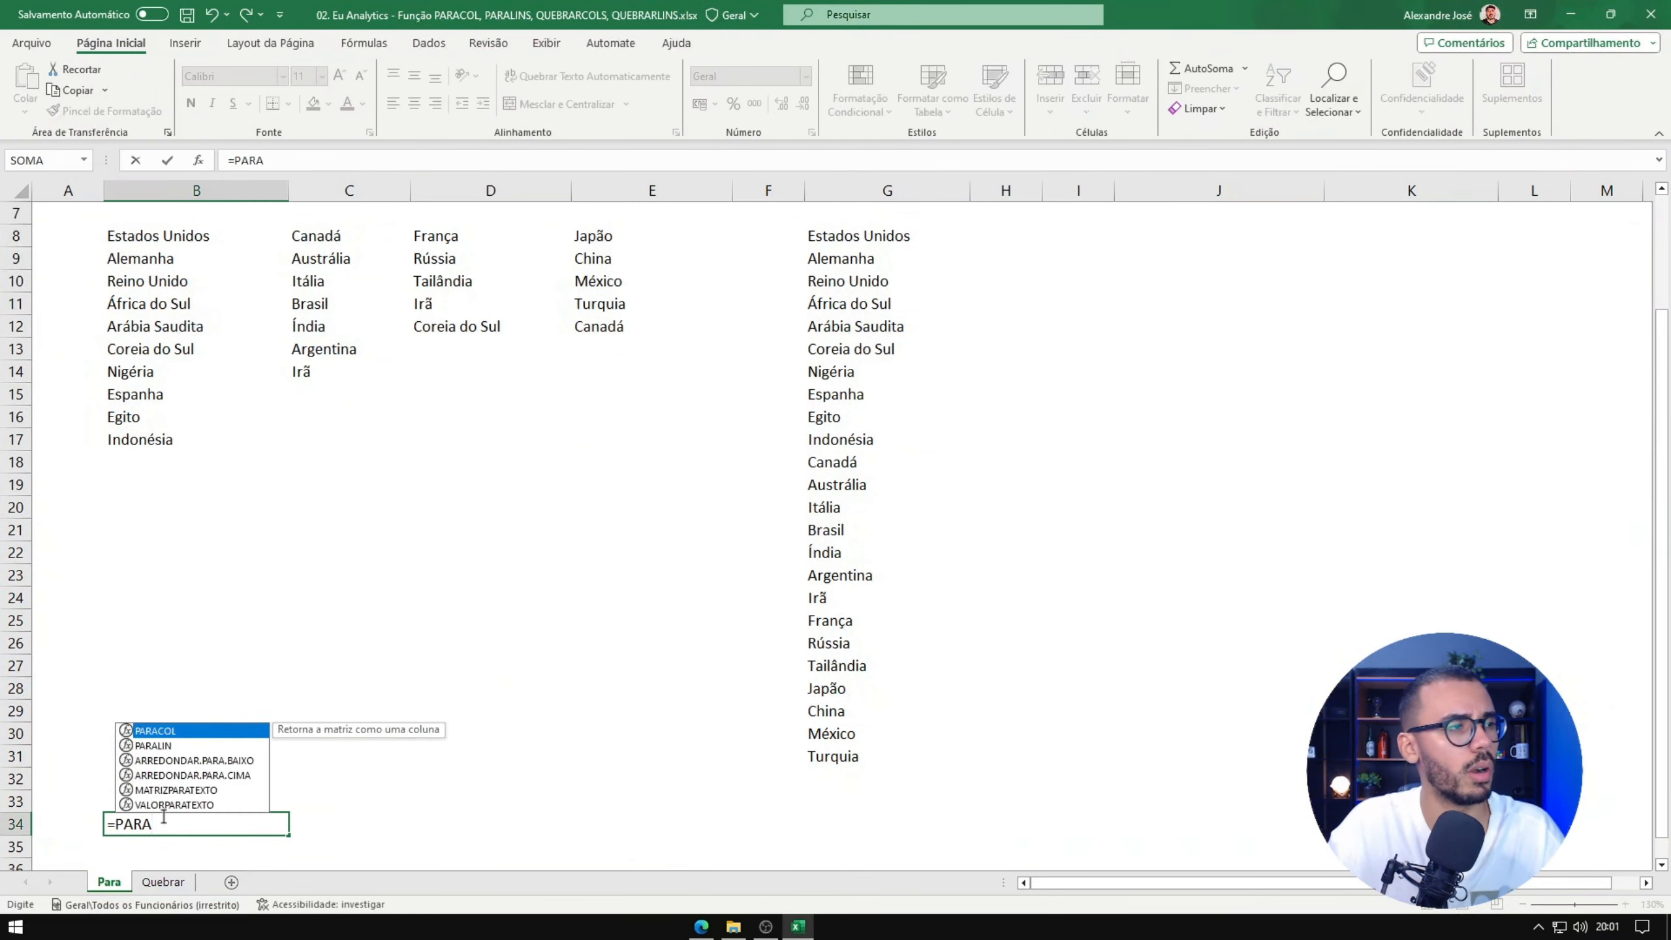
{"action": "key", "text": "BackSpace"}
{"action": "key", "text": "BackSpace"}
{"action": "key", "text": "BackSpace"}
{"action": "key", "text": "BackSpace"}
{"action": "key", "text": "Down"}
{"action": "key", "text": "Tab"}
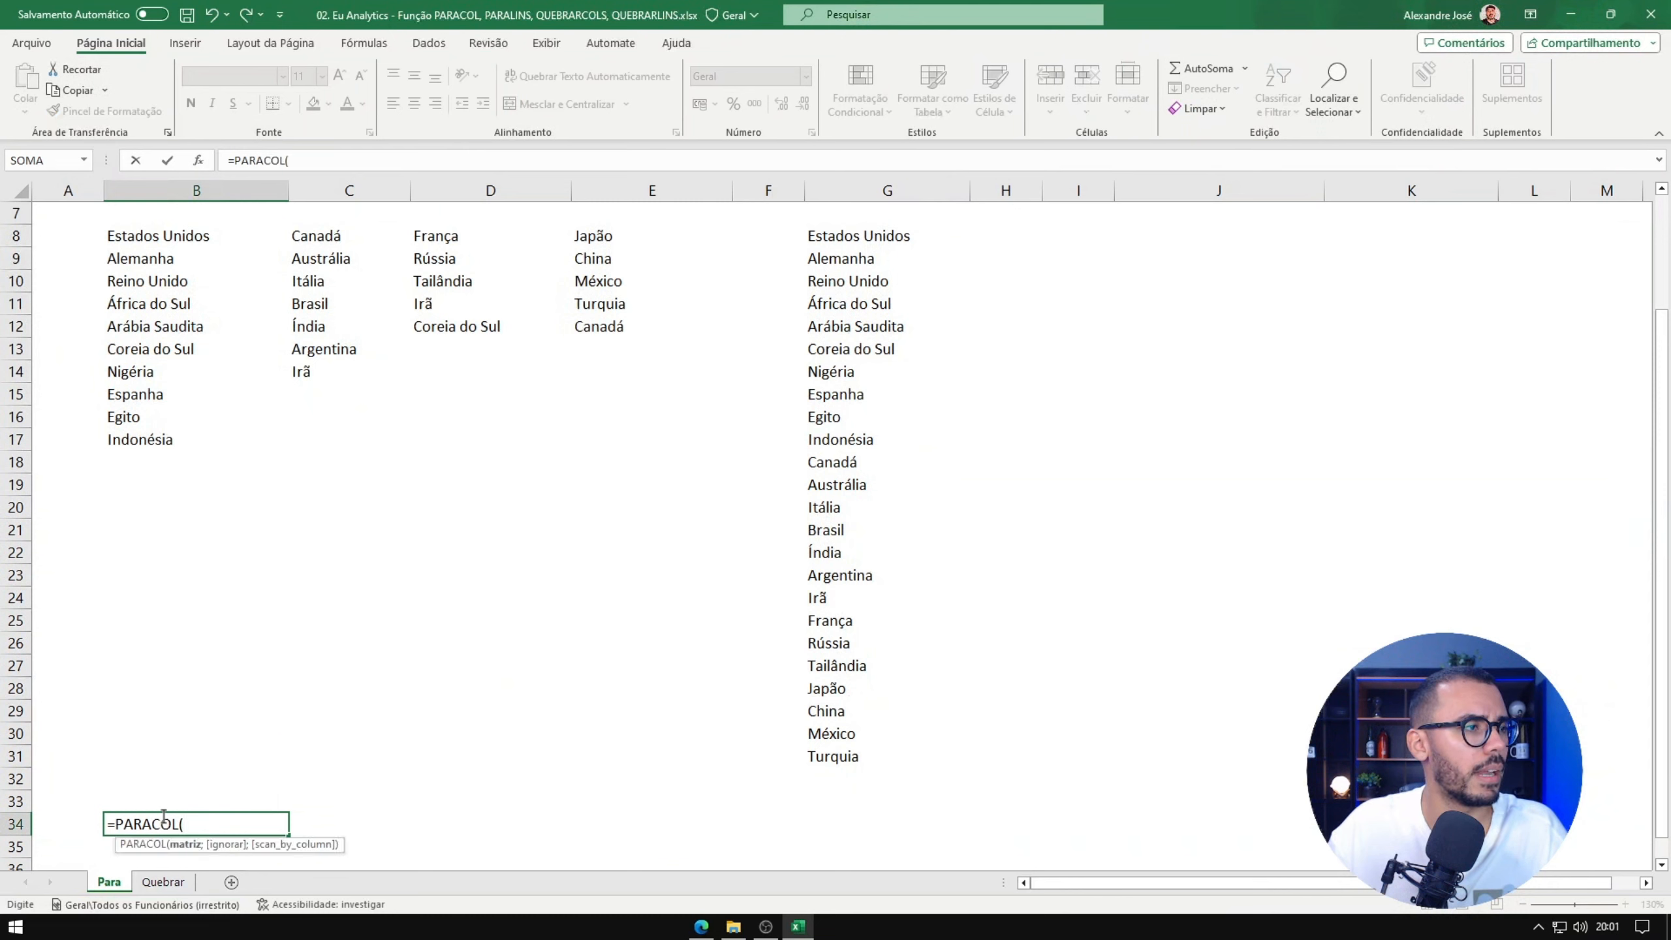
{"action": "key", "text": "BackSpace"}
{"action": "key", "text": "BackSpace"}
{"action": "key", "text": "BackSpace"}
{"action": "key", "text": "BackSpace"}
{"action": "key", "text": "Down"}
{"action": "key", "text": "Tab"}
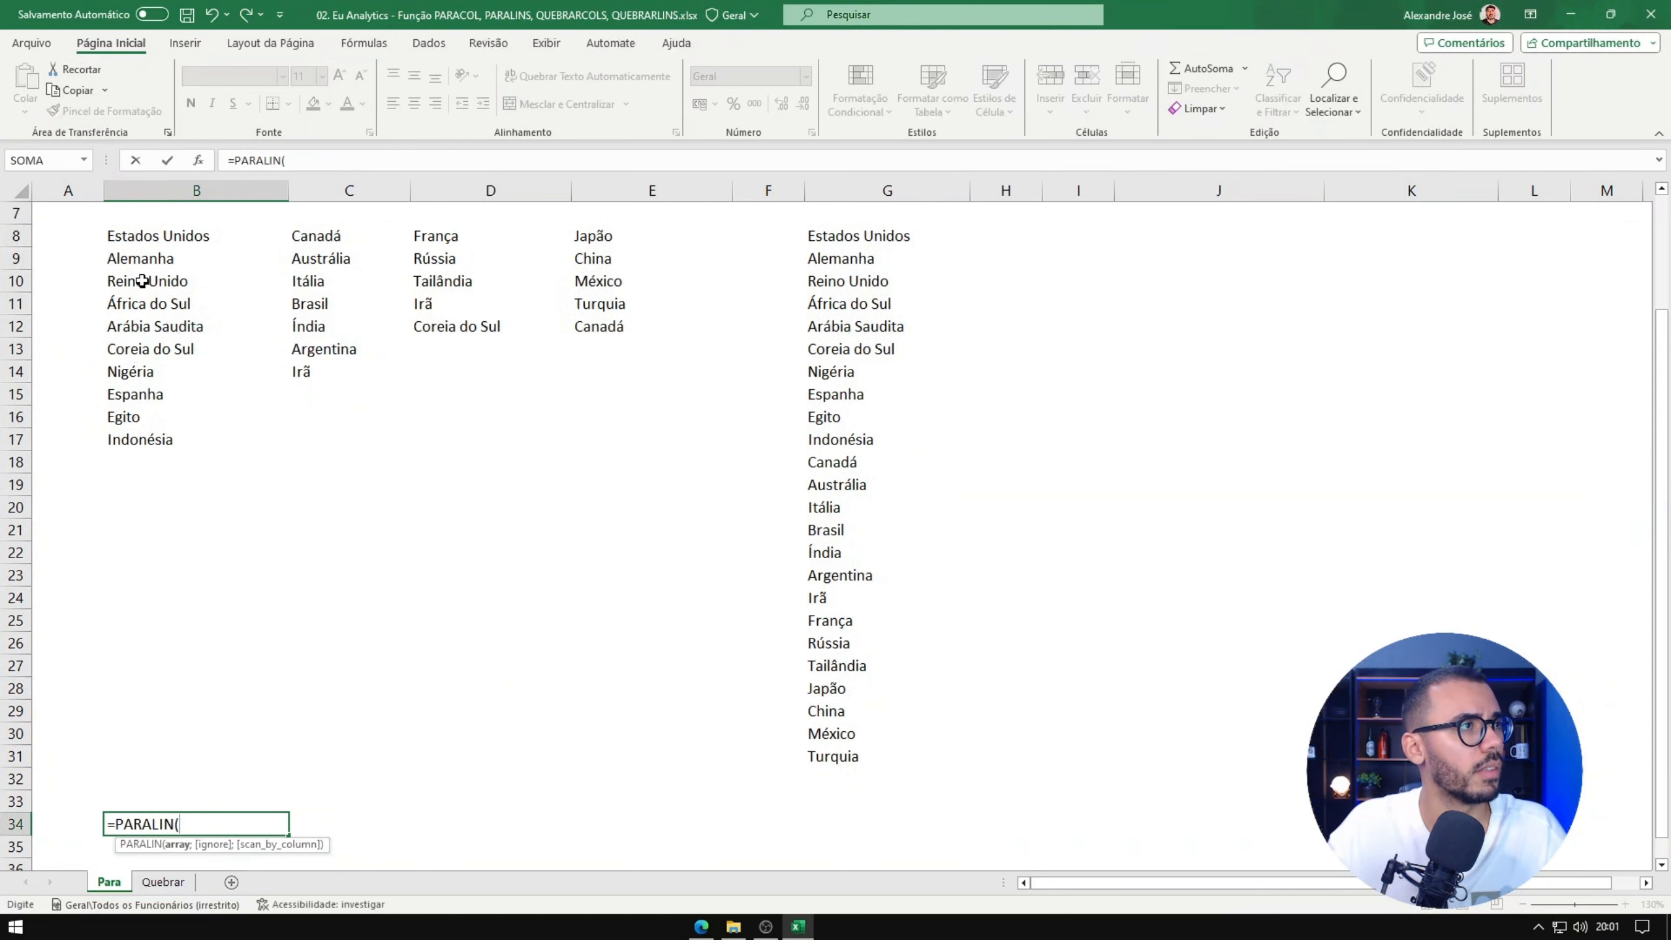
{"action": "left_click_drag", "start_coordinate": [144, 241], "coordinate": [608, 438]}
{"action": "key", "text": "Return"}
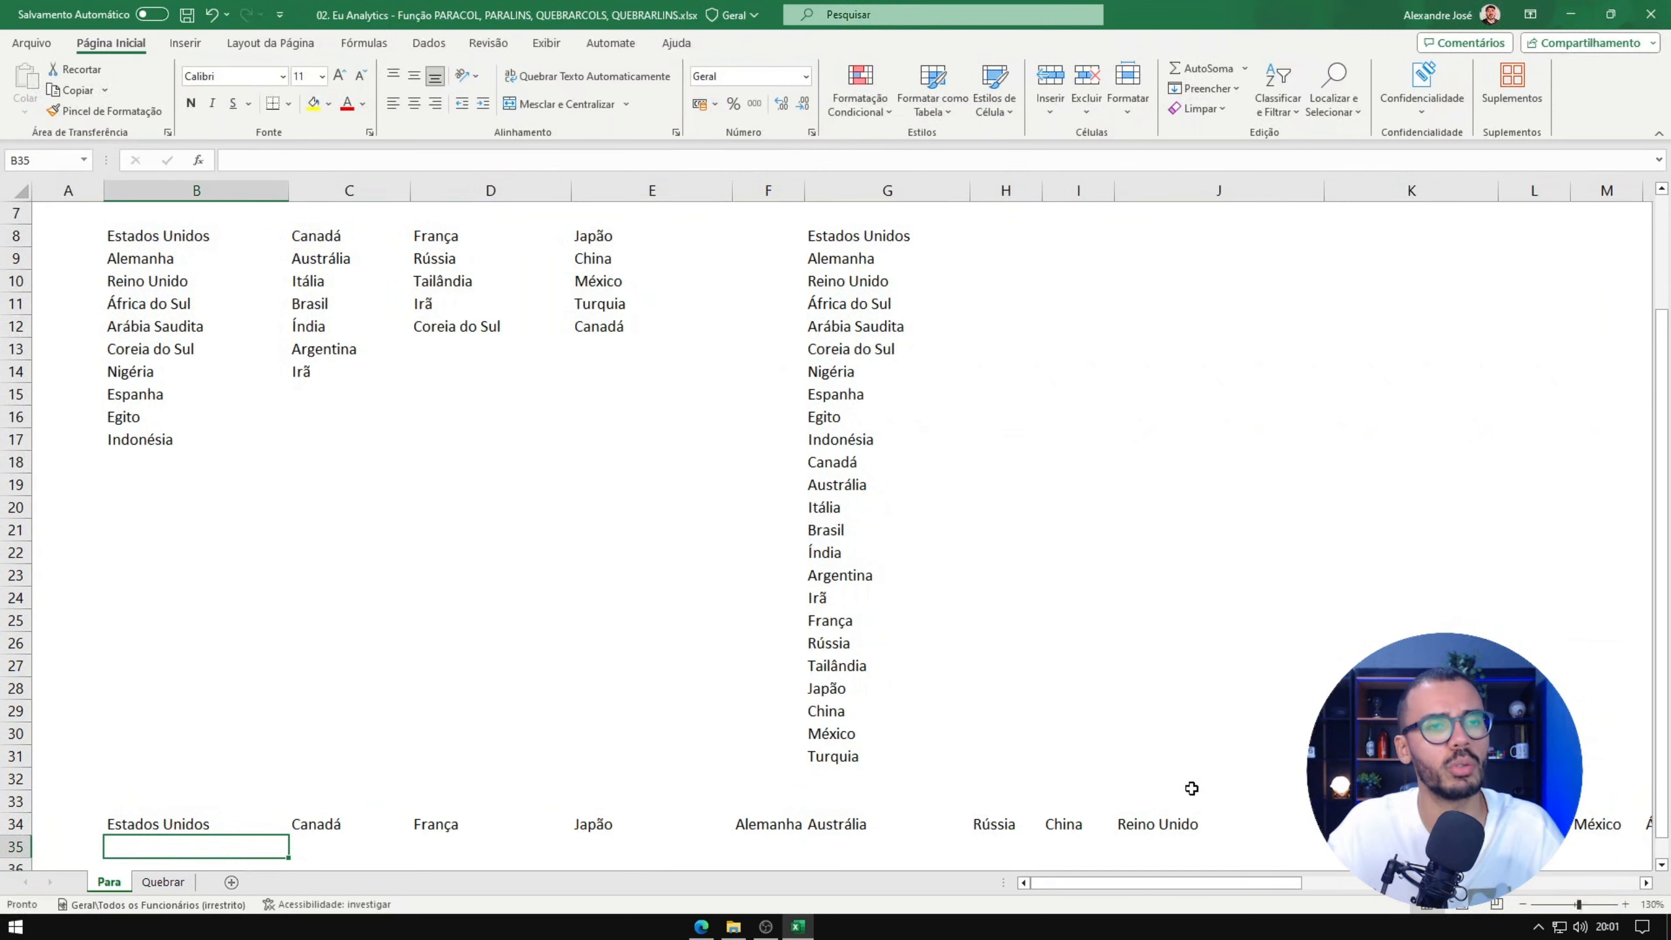
- Set the Ignore argument of the PARALIN formula in B34 to 1 and check the row through its far end
{"action": "left_click_drag", "start_coordinate": [1203, 881], "coordinate": [1665, 928]}
{"action": "left_click_drag", "start_coordinate": [1587, 882], "coordinate": [947, 888]}
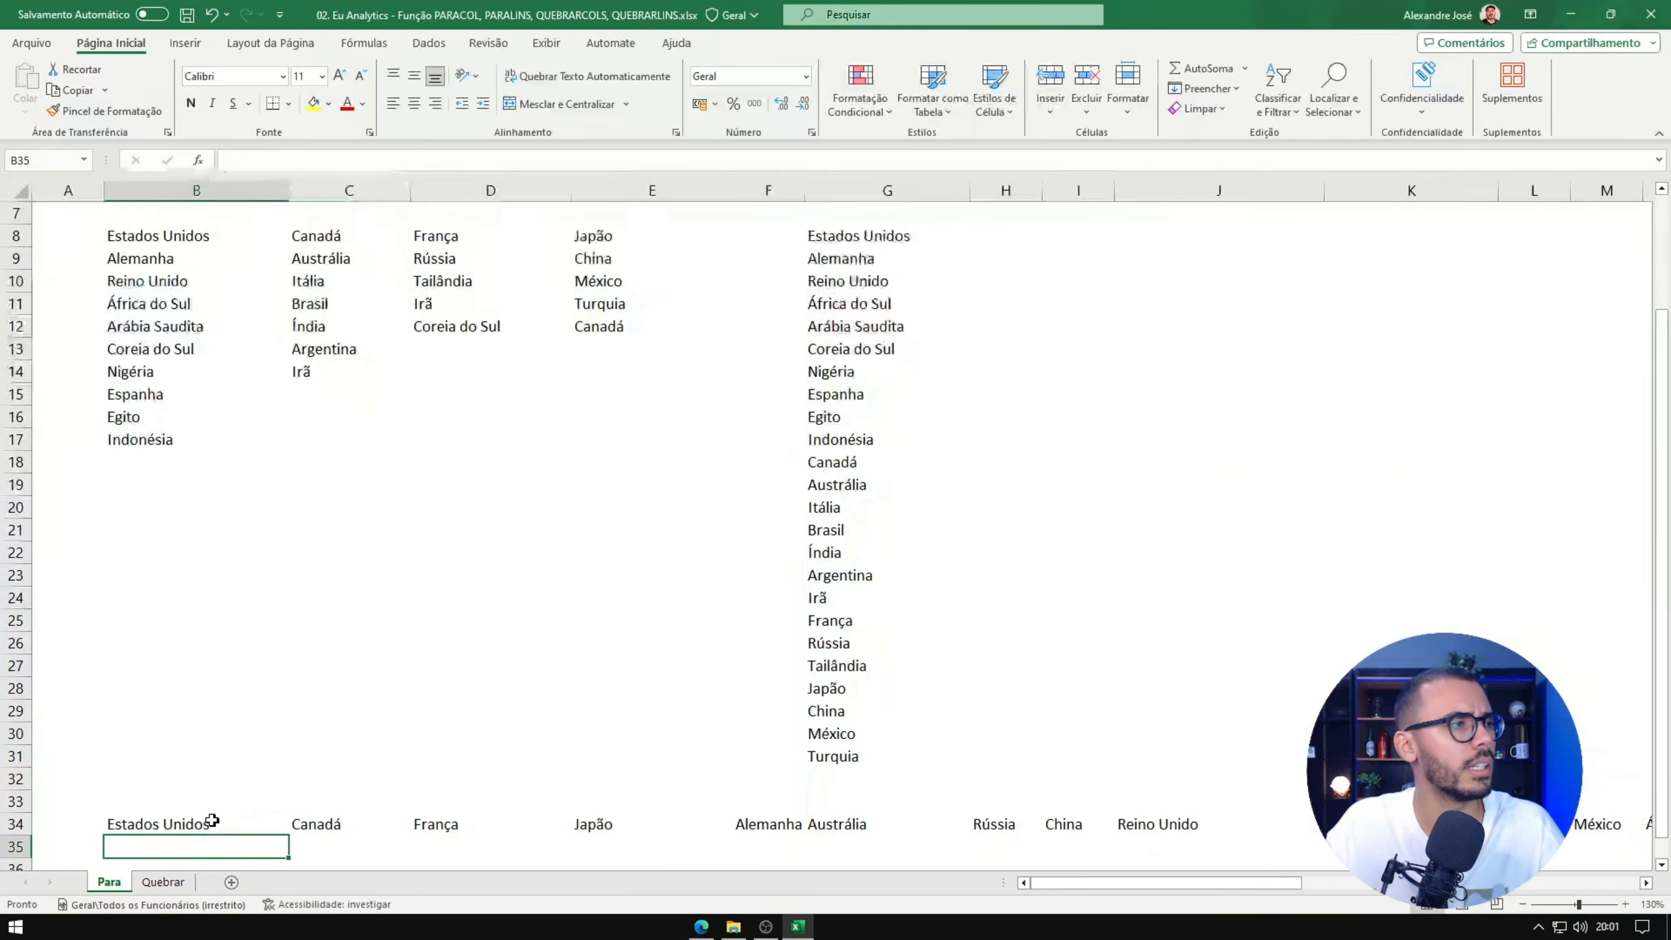
{"action": "left_click", "coordinate": [187, 823]}
{"action": "left_click", "coordinate": [198, 161]}
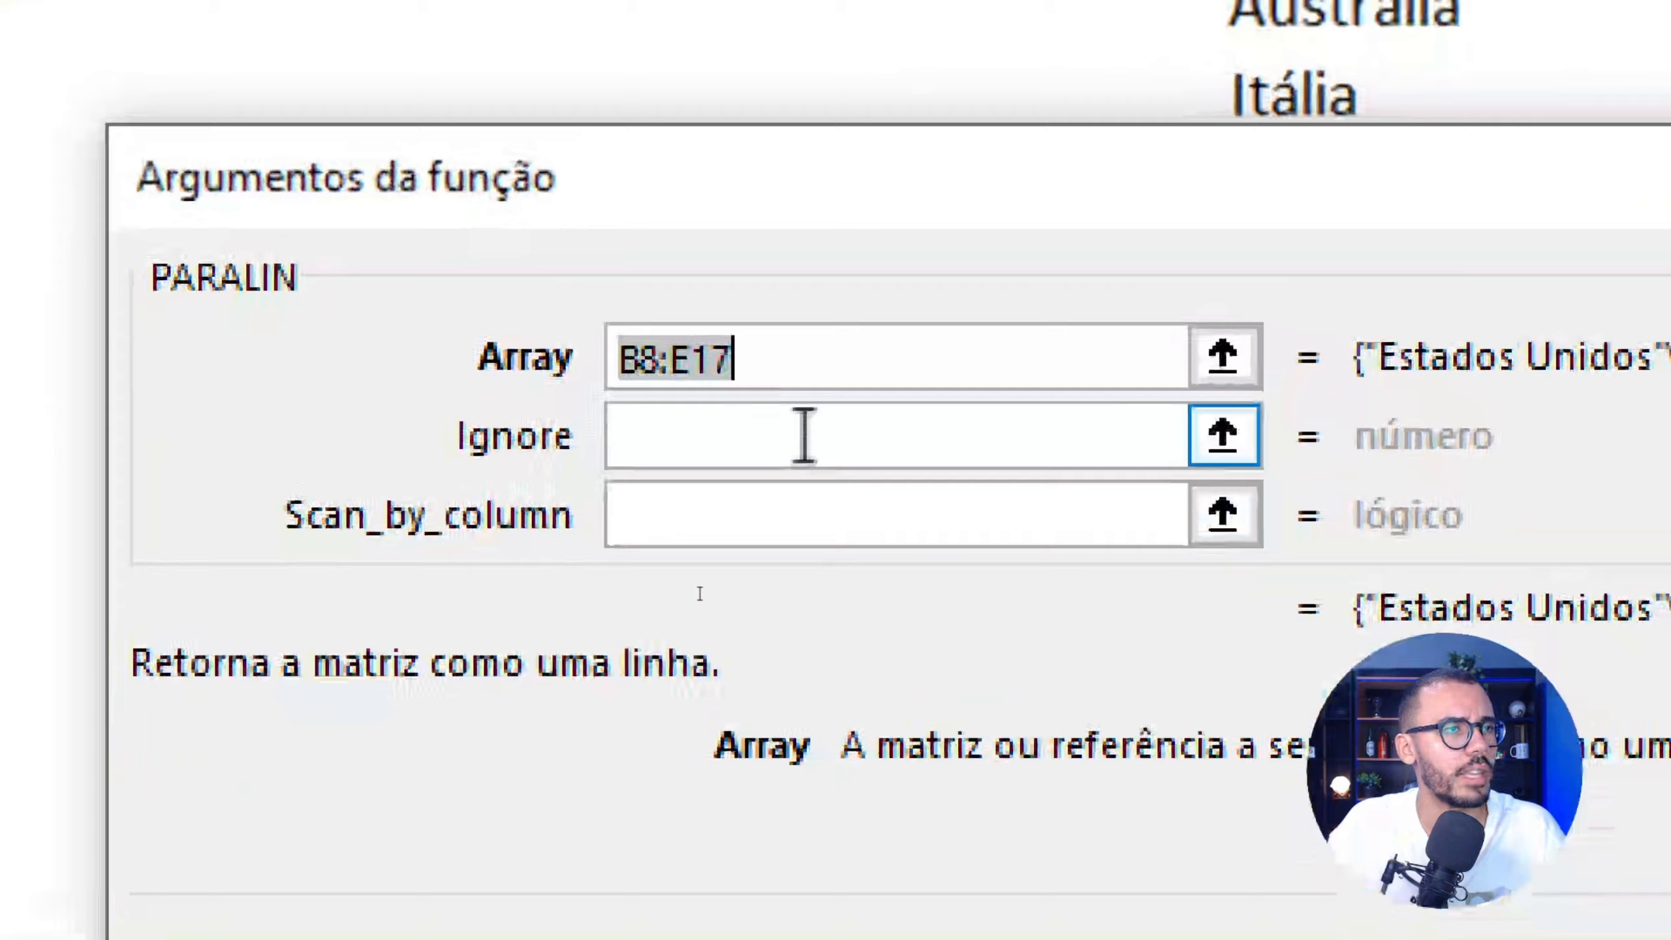
{"action": "left_click", "coordinate": [804, 435]}
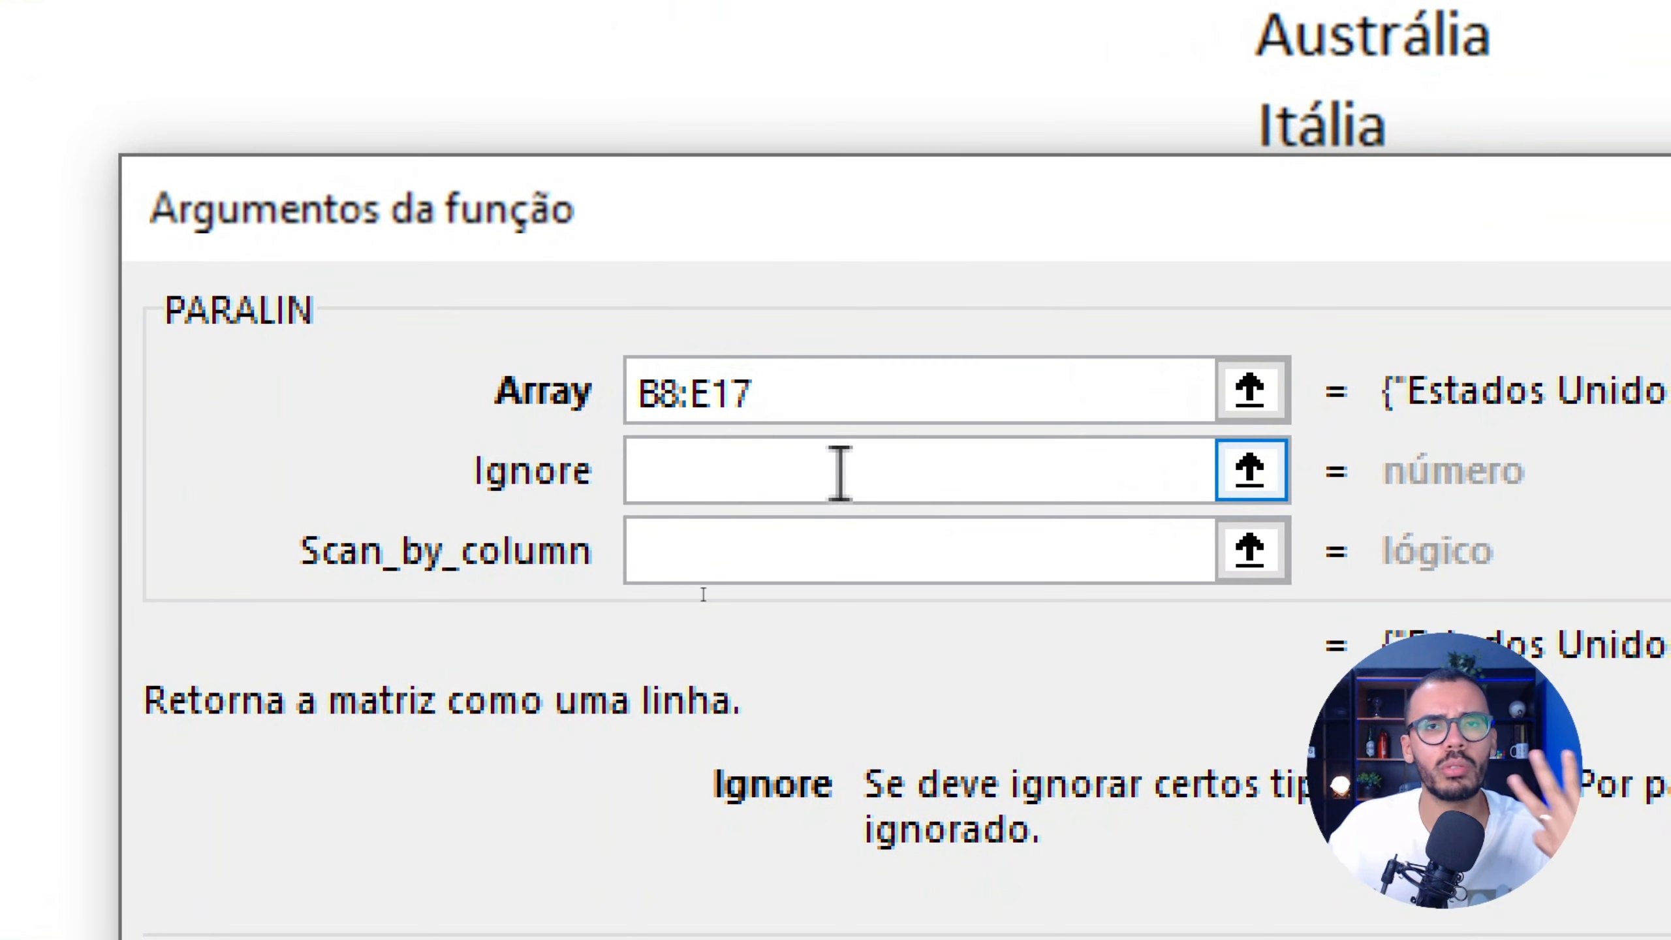
{"action": "type", "text": "1"}
{"action": "key", "text": "Tab"}
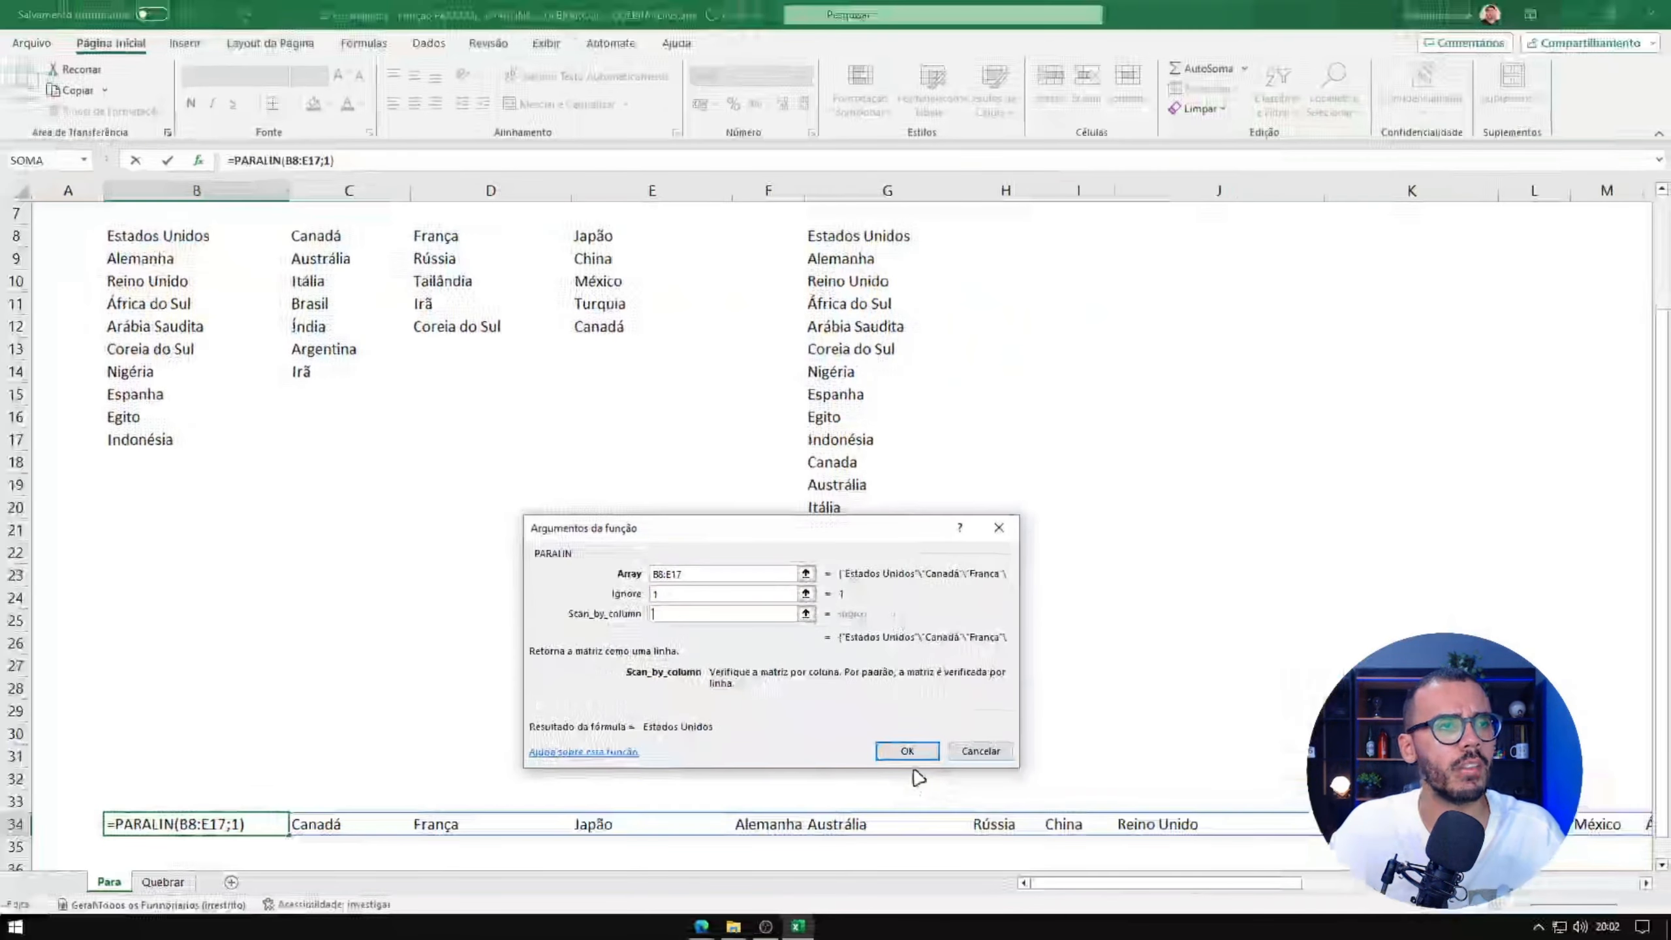
{"action": "left_click", "coordinate": [907, 751]}
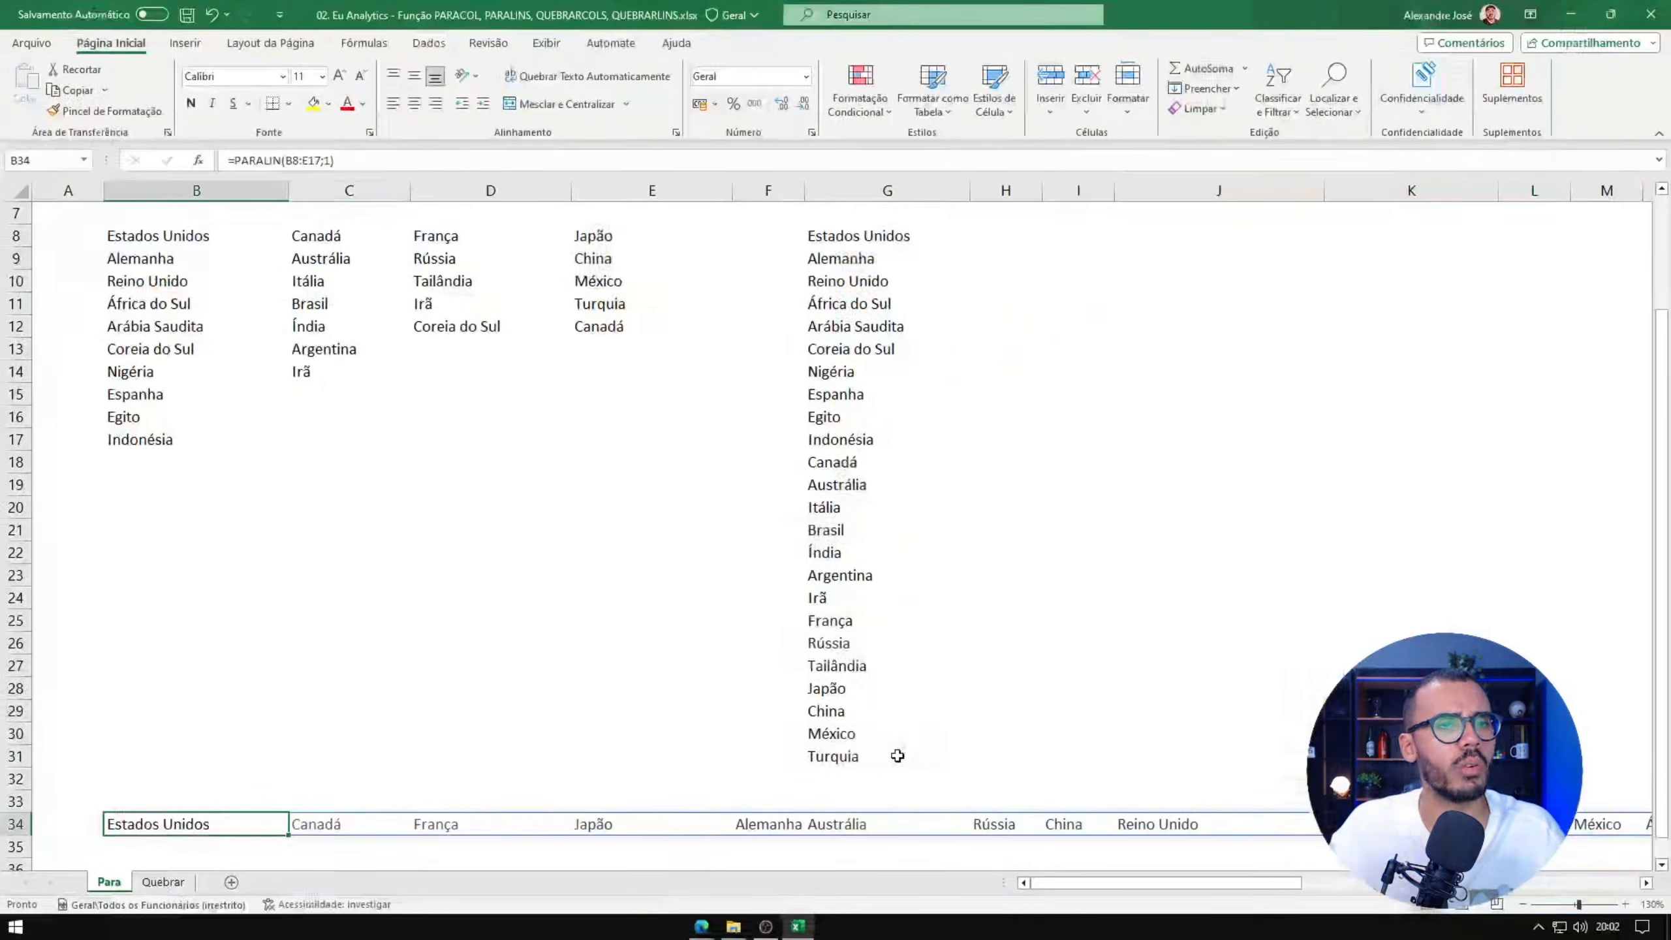
{"action": "left_click_drag", "start_coordinate": [1081, 882], "coordinate": [1312, 883]}
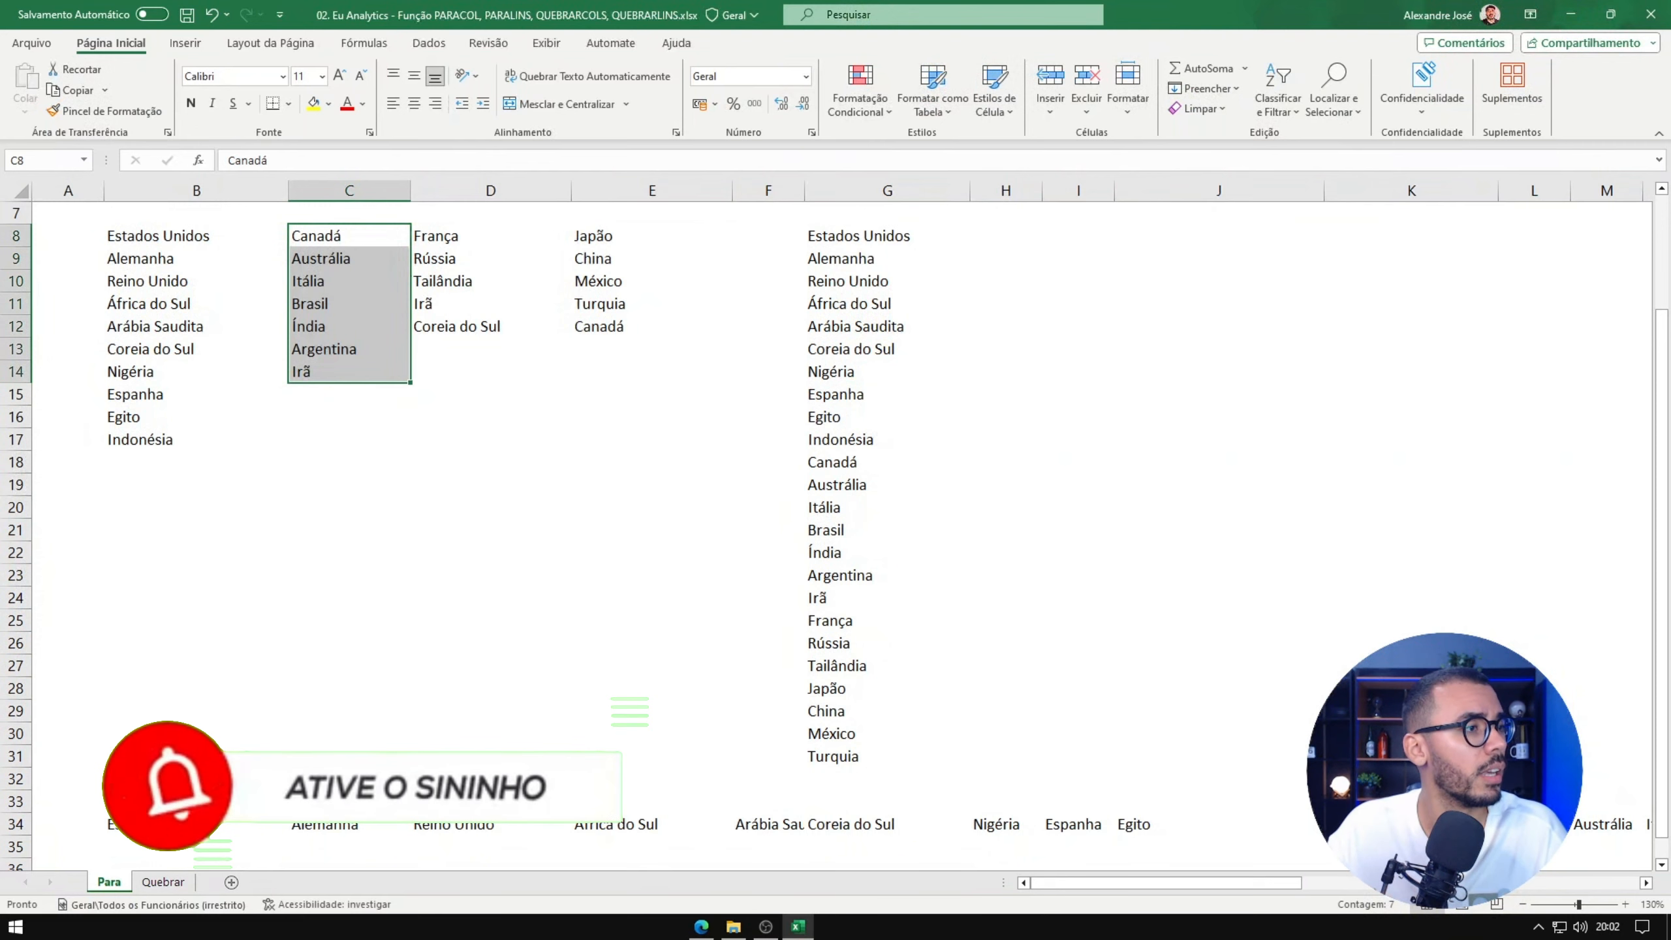
- On the Quebrar sheet, start a QUEBRARCOLS formula in E6 with the country list B6:B15 as its vector
{"action": "left_click", "coordinate": [180, 889]}
{"action": "left_click", "coordinate": [899, 464]}
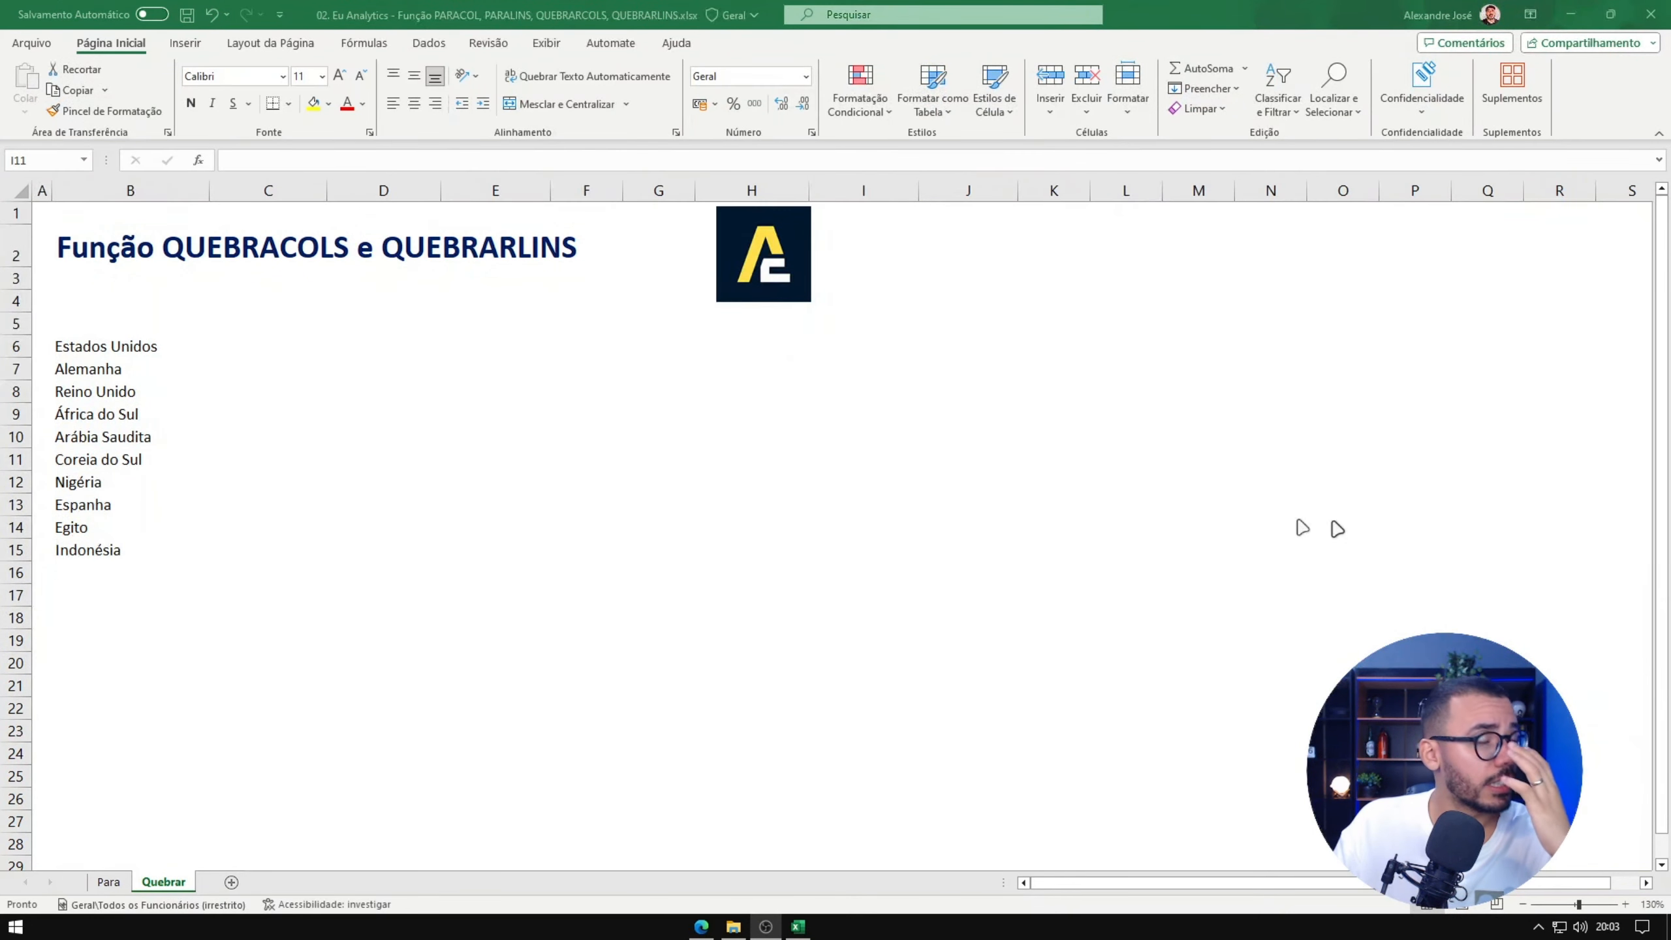
{"action": "left_click", "coordinate": [448, 387]}
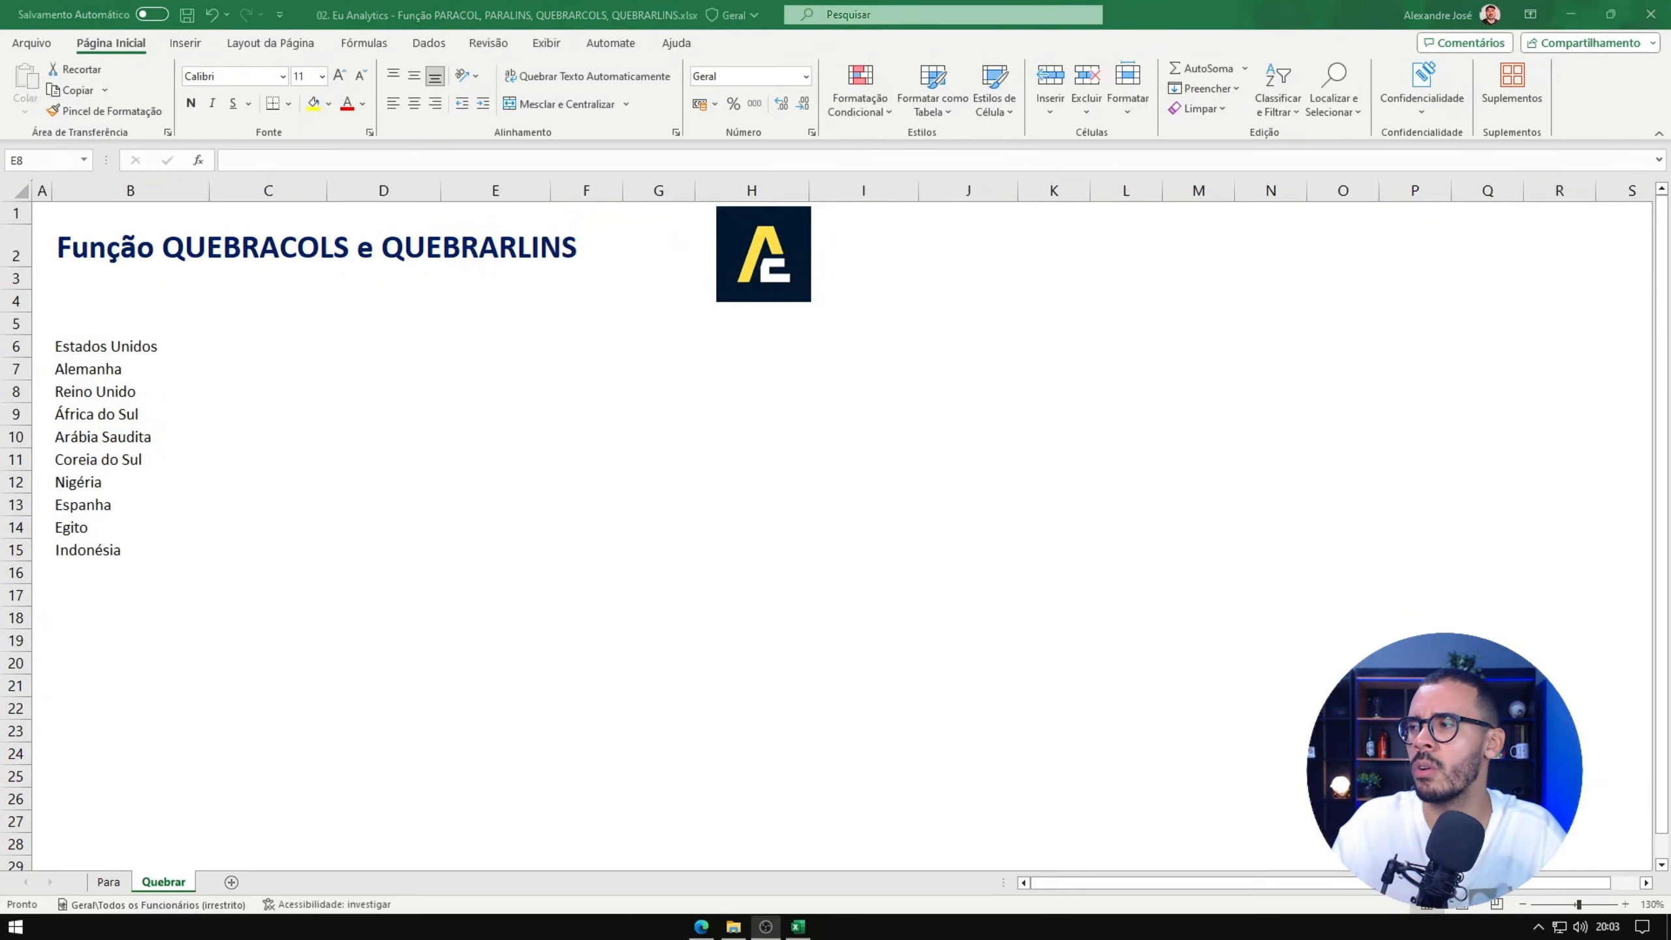
{"action": "left_click", "coordinate": [436, 344]}
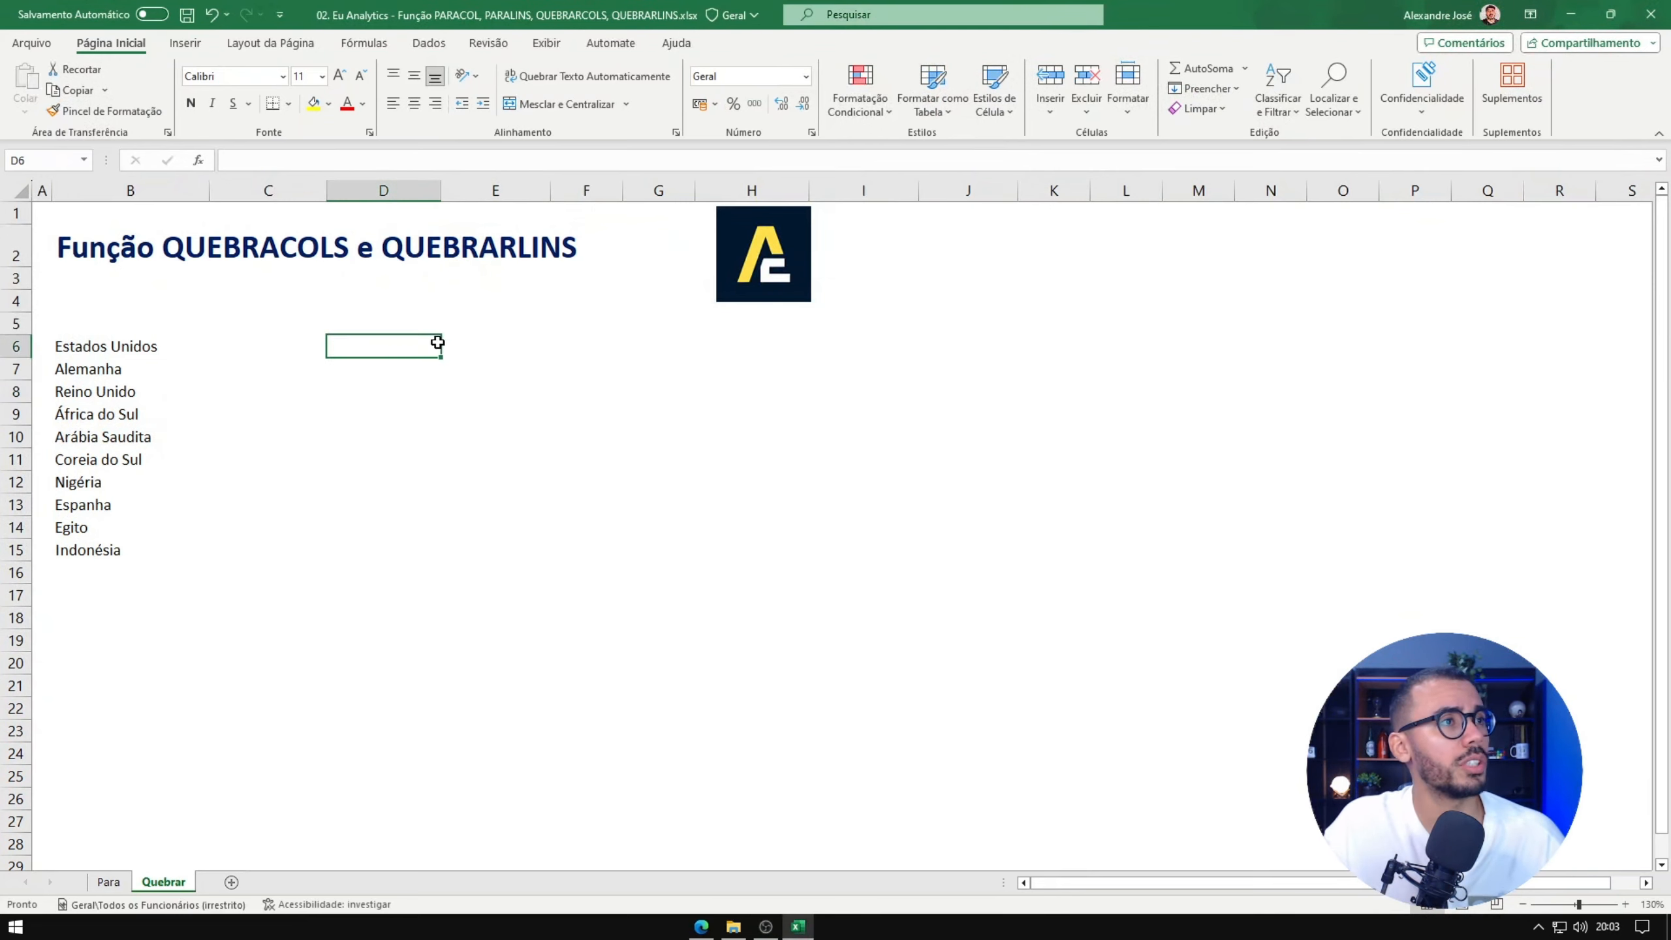
{"action": "left_click", "coordinate": [448, 350]}
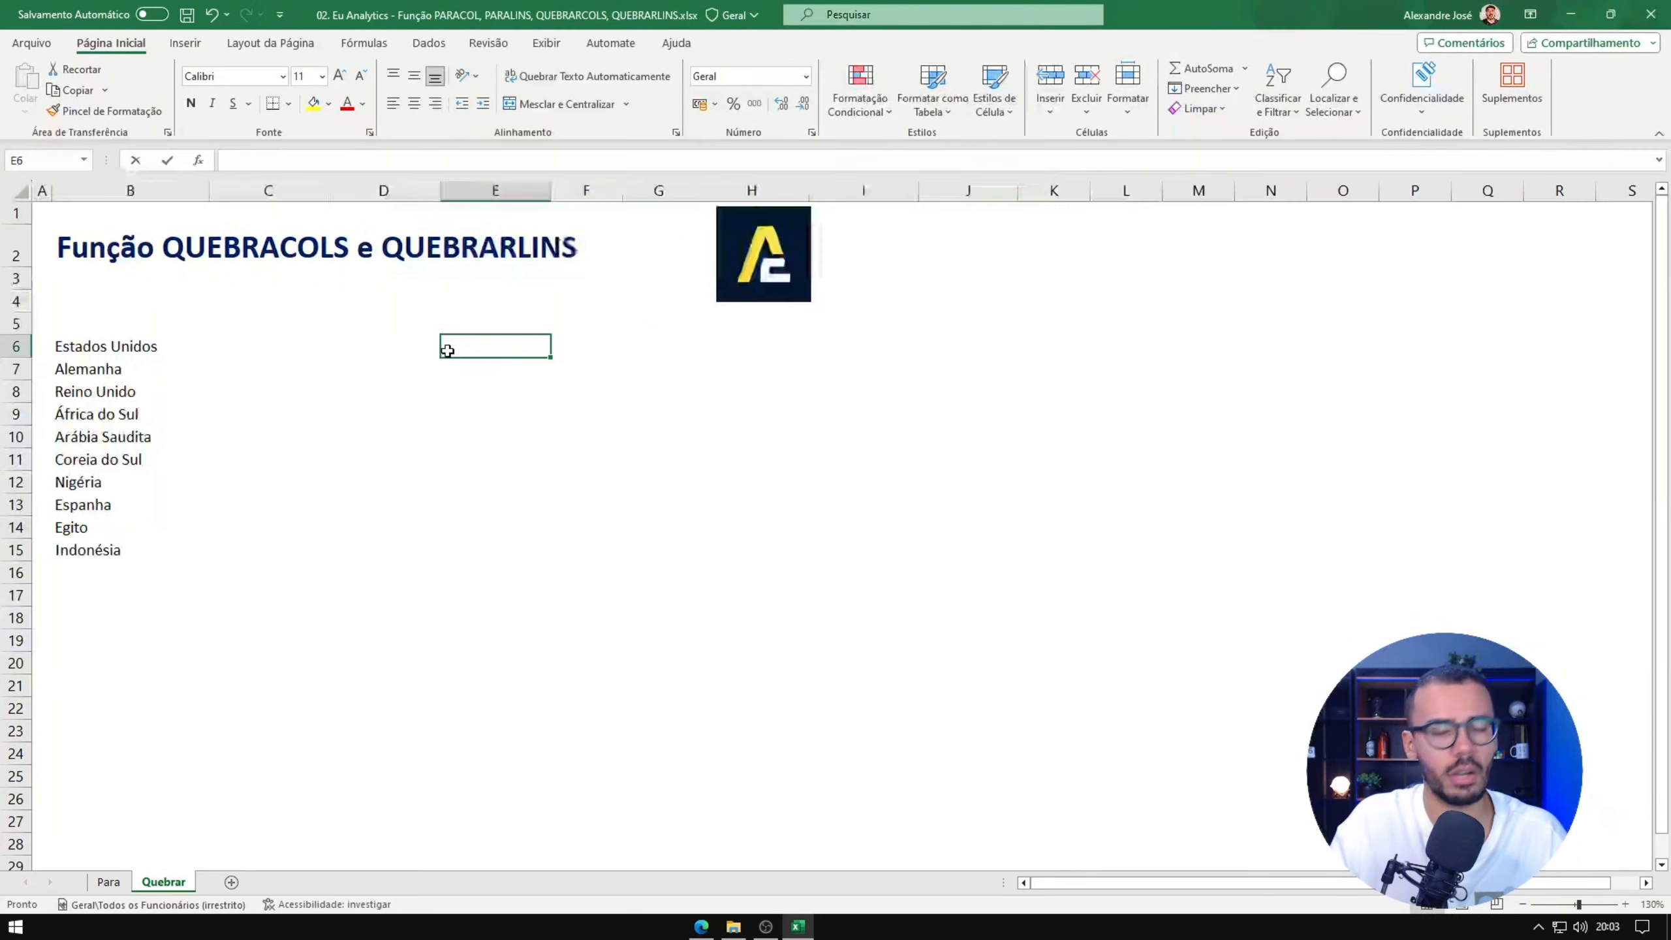
{"action": "type", "text": "=queb"}
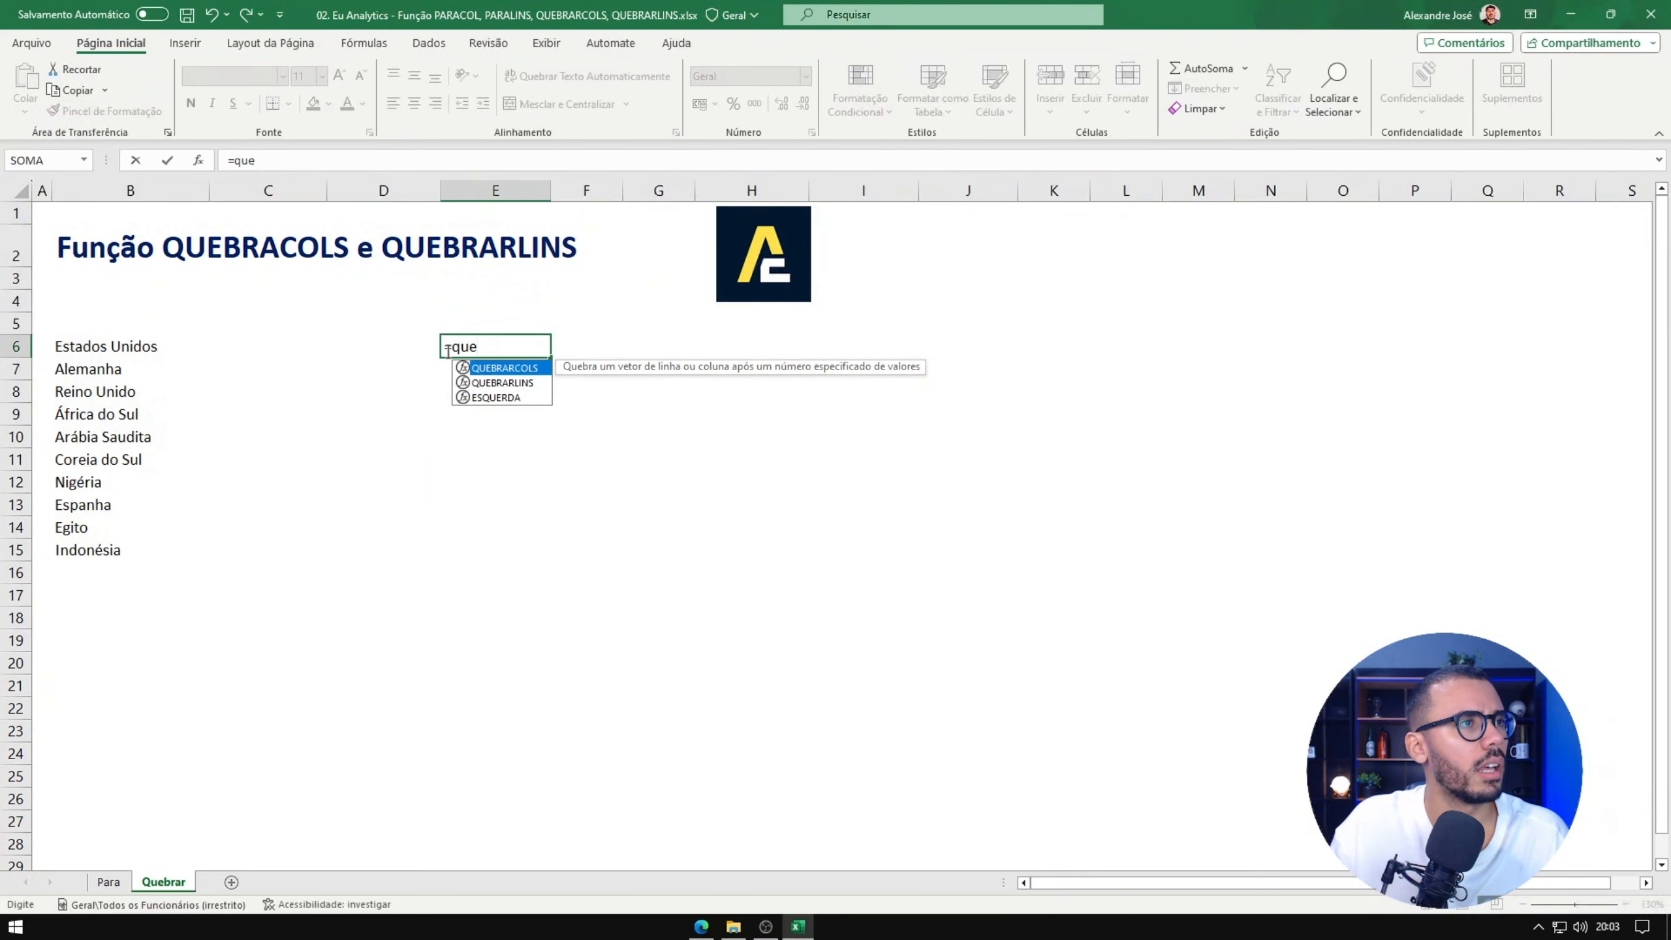
{"action": "key", "text": "Tab"}
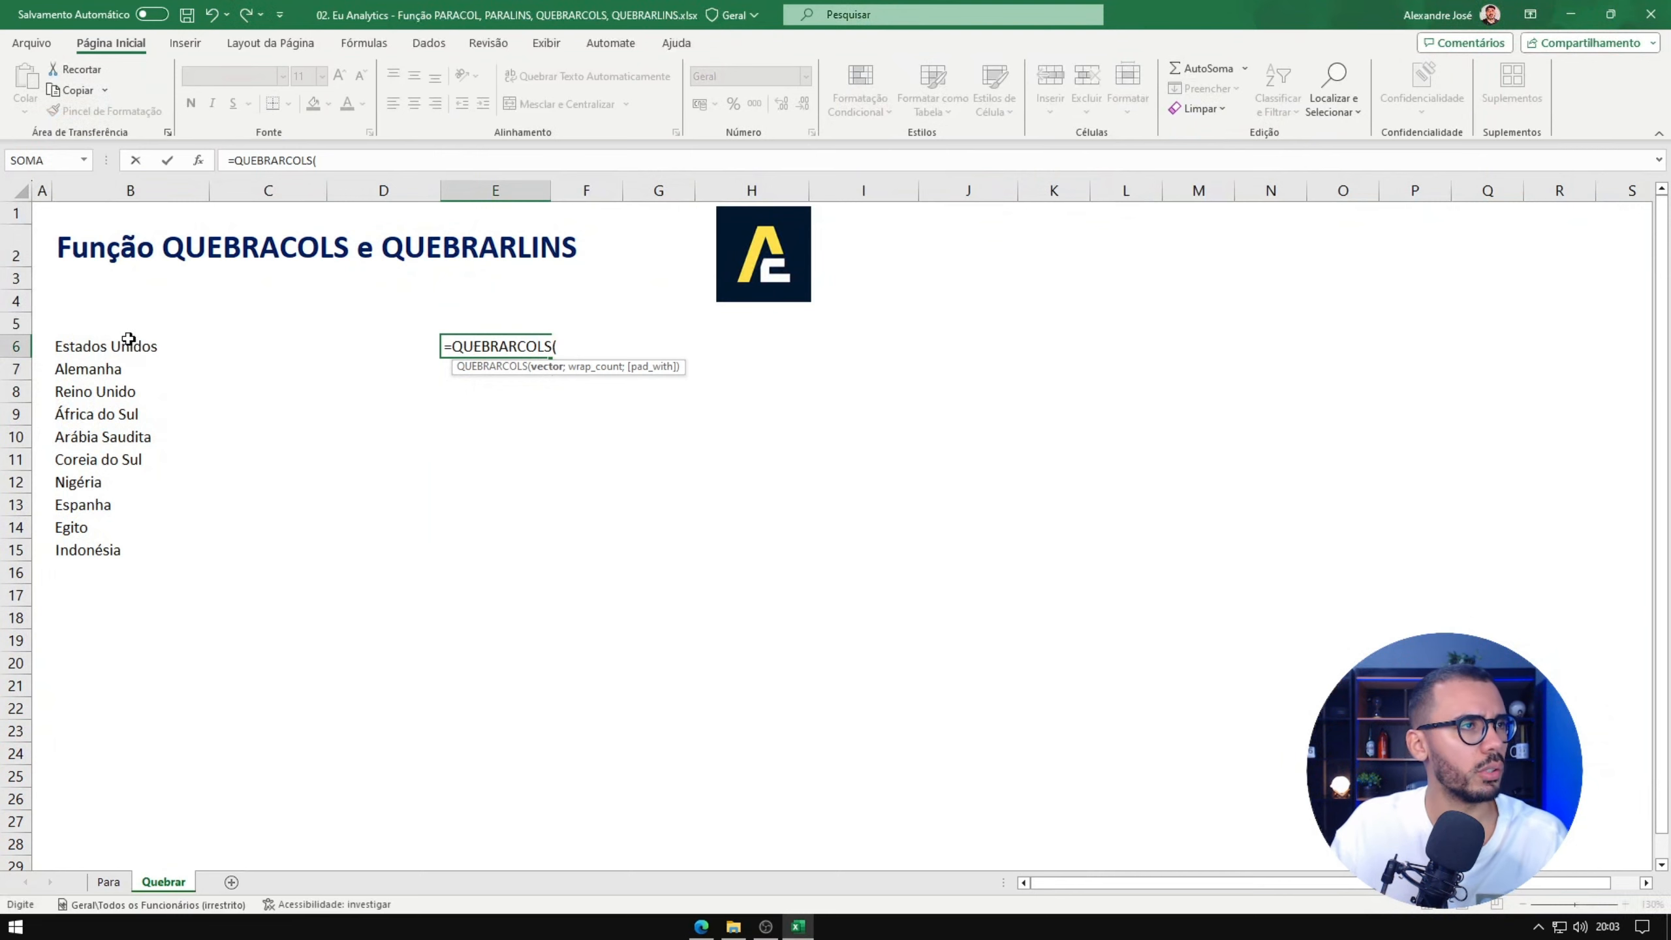
{"action": "left_click_drag", "start_coordinate": [131, 339], "coordinate": [139, 547]}
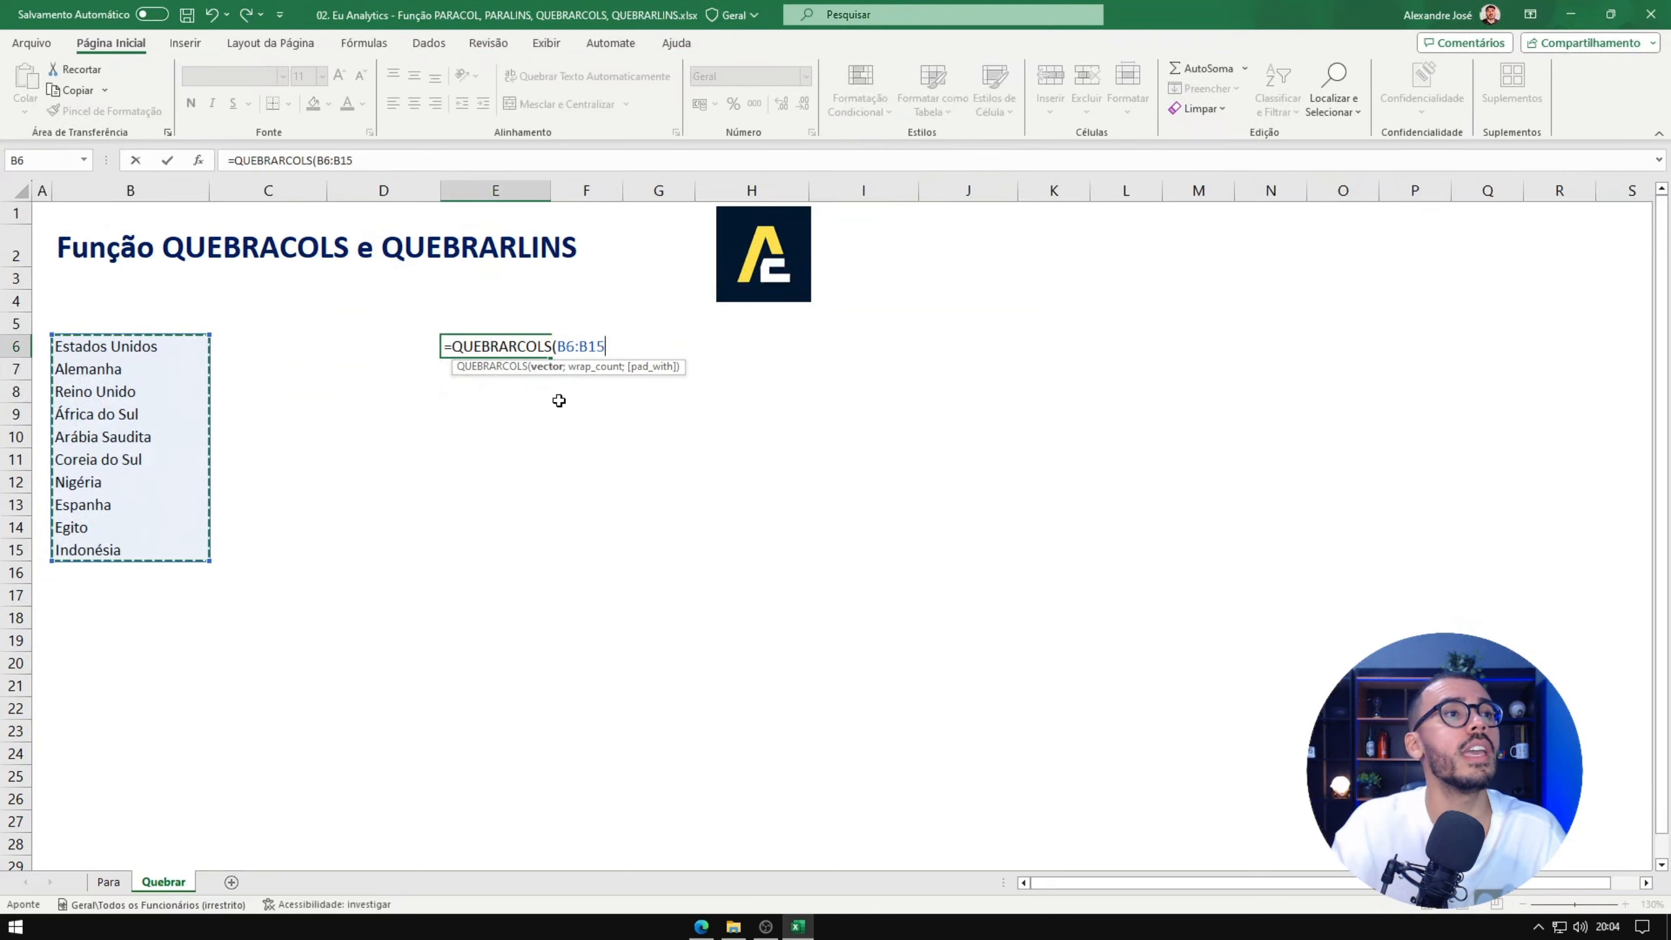
- Set Wrap_count of the QUEBRARCOLS formula to 4, leave Pad_with empty and complete the formula
{"action": "left_click", "coordinate": [198, 160]}
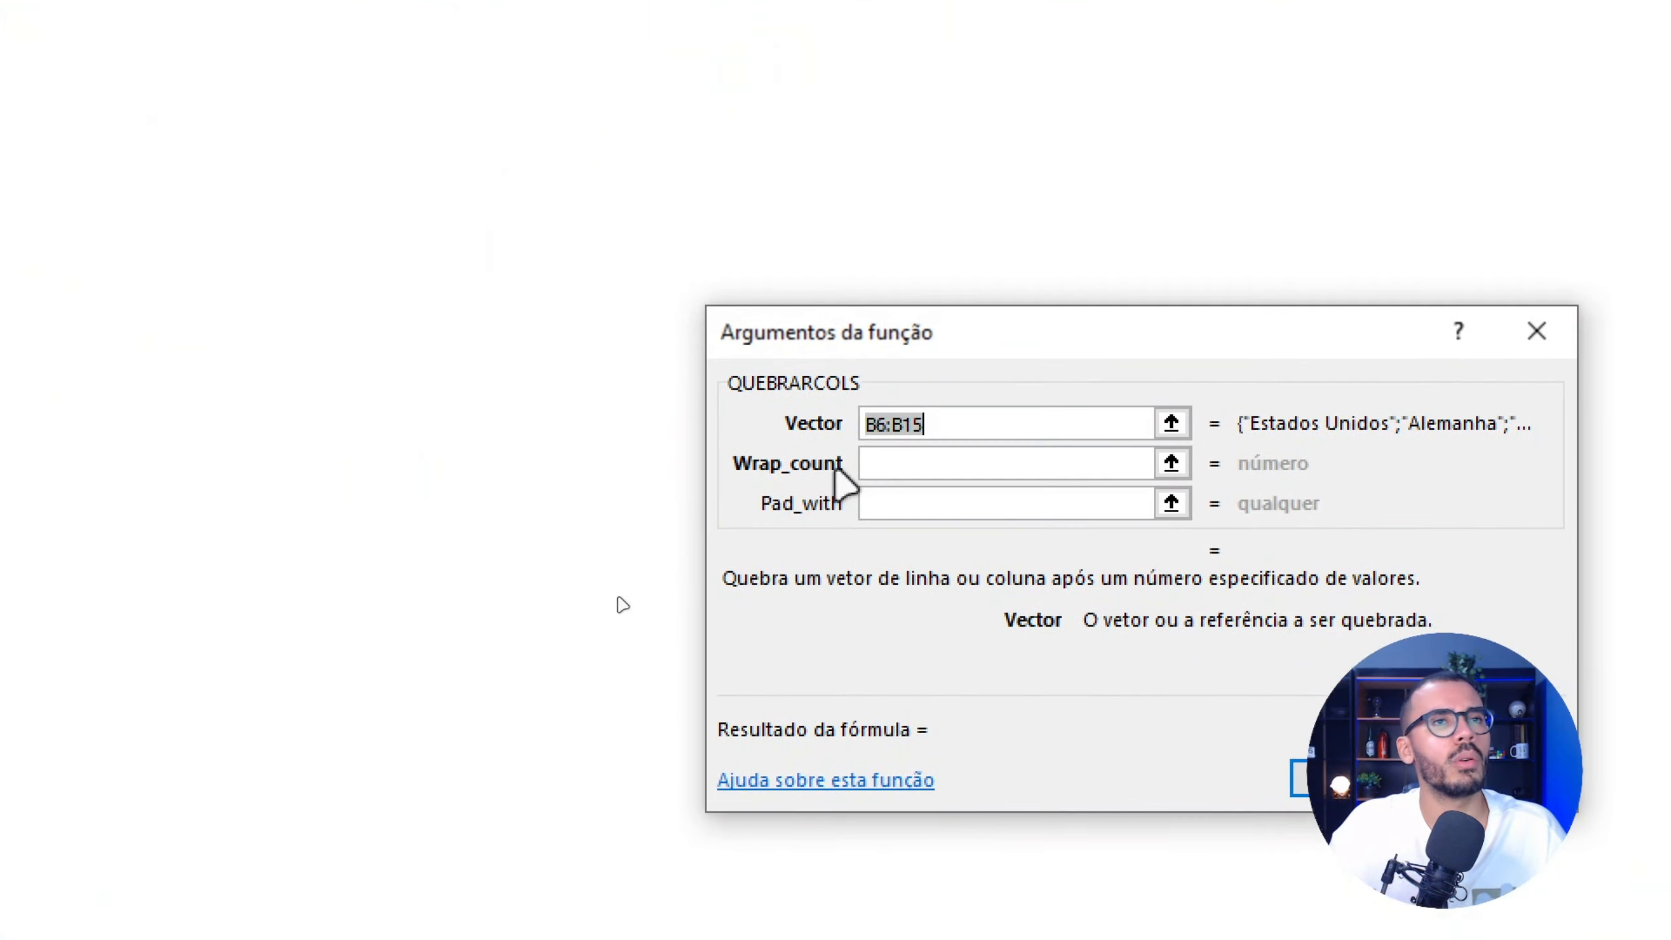
{"action": "left_click", "coordinate": [875, 436]}
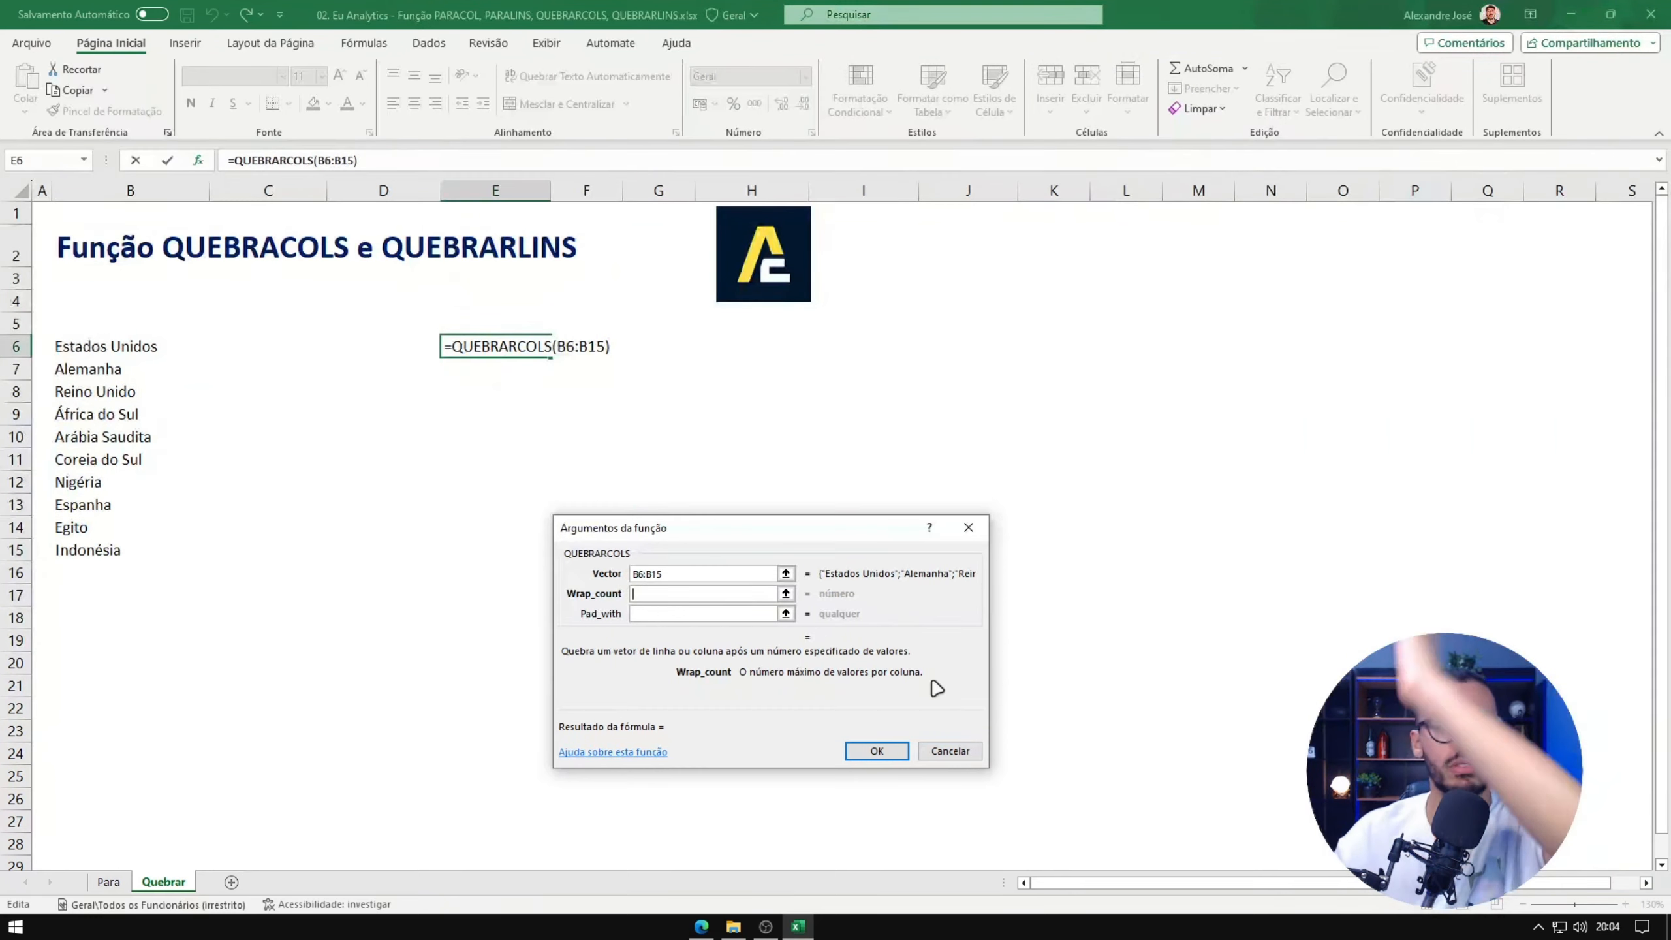
{"action": "type", "text": "4"}
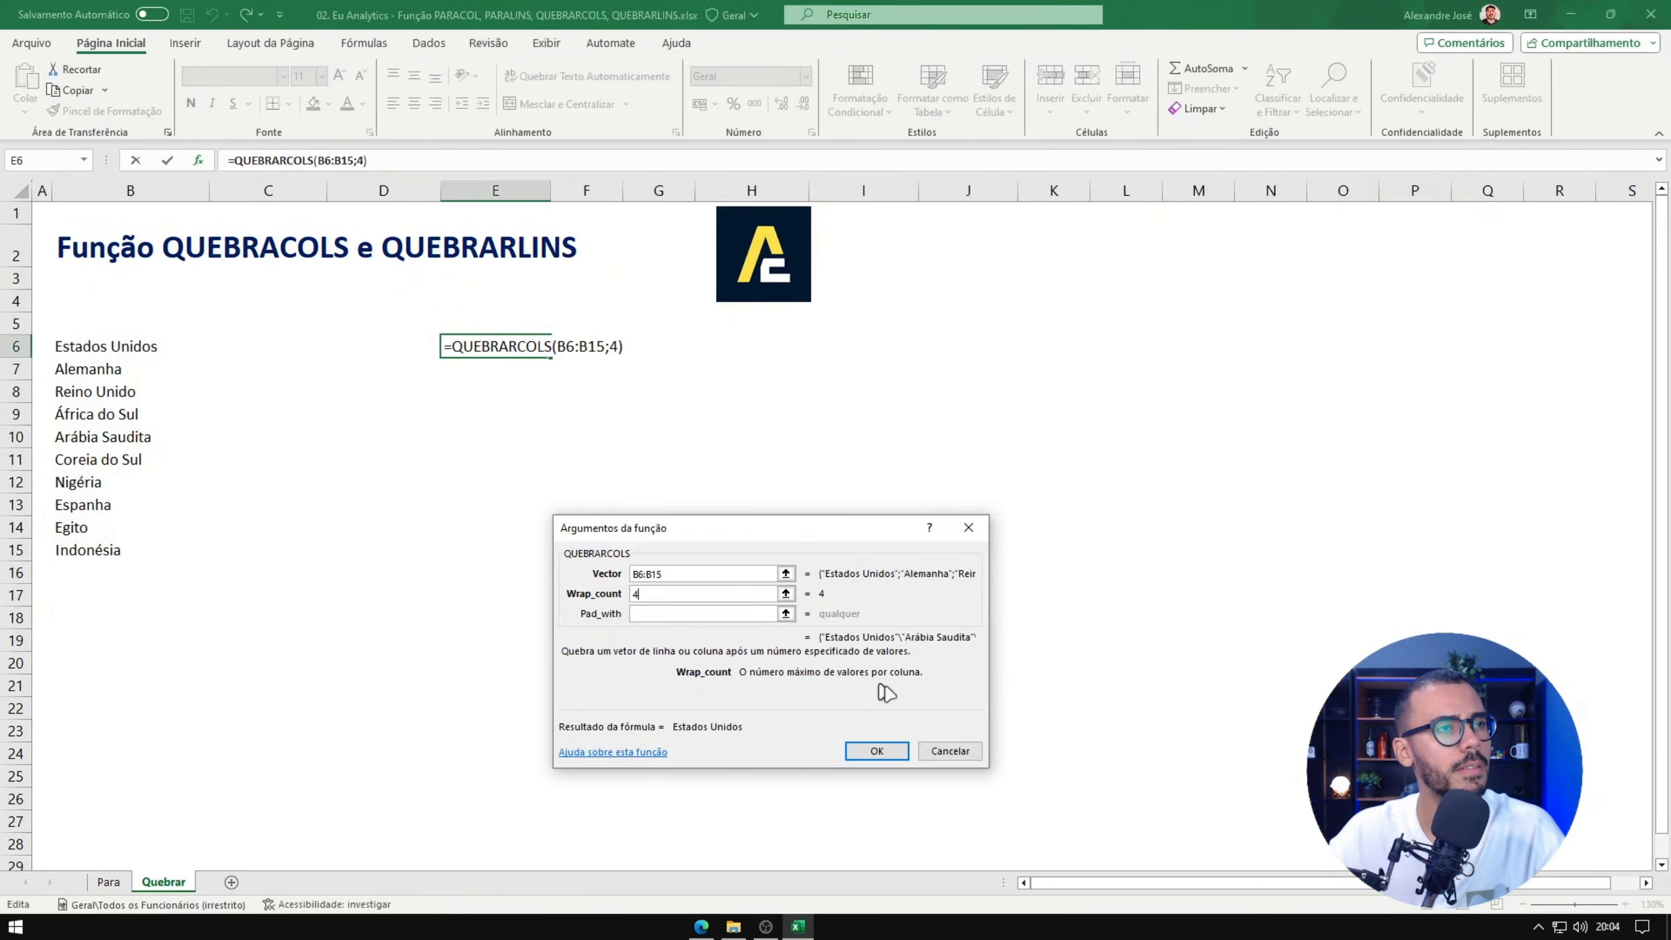
{"action": "left_click", "coordinate": [687, 614]}
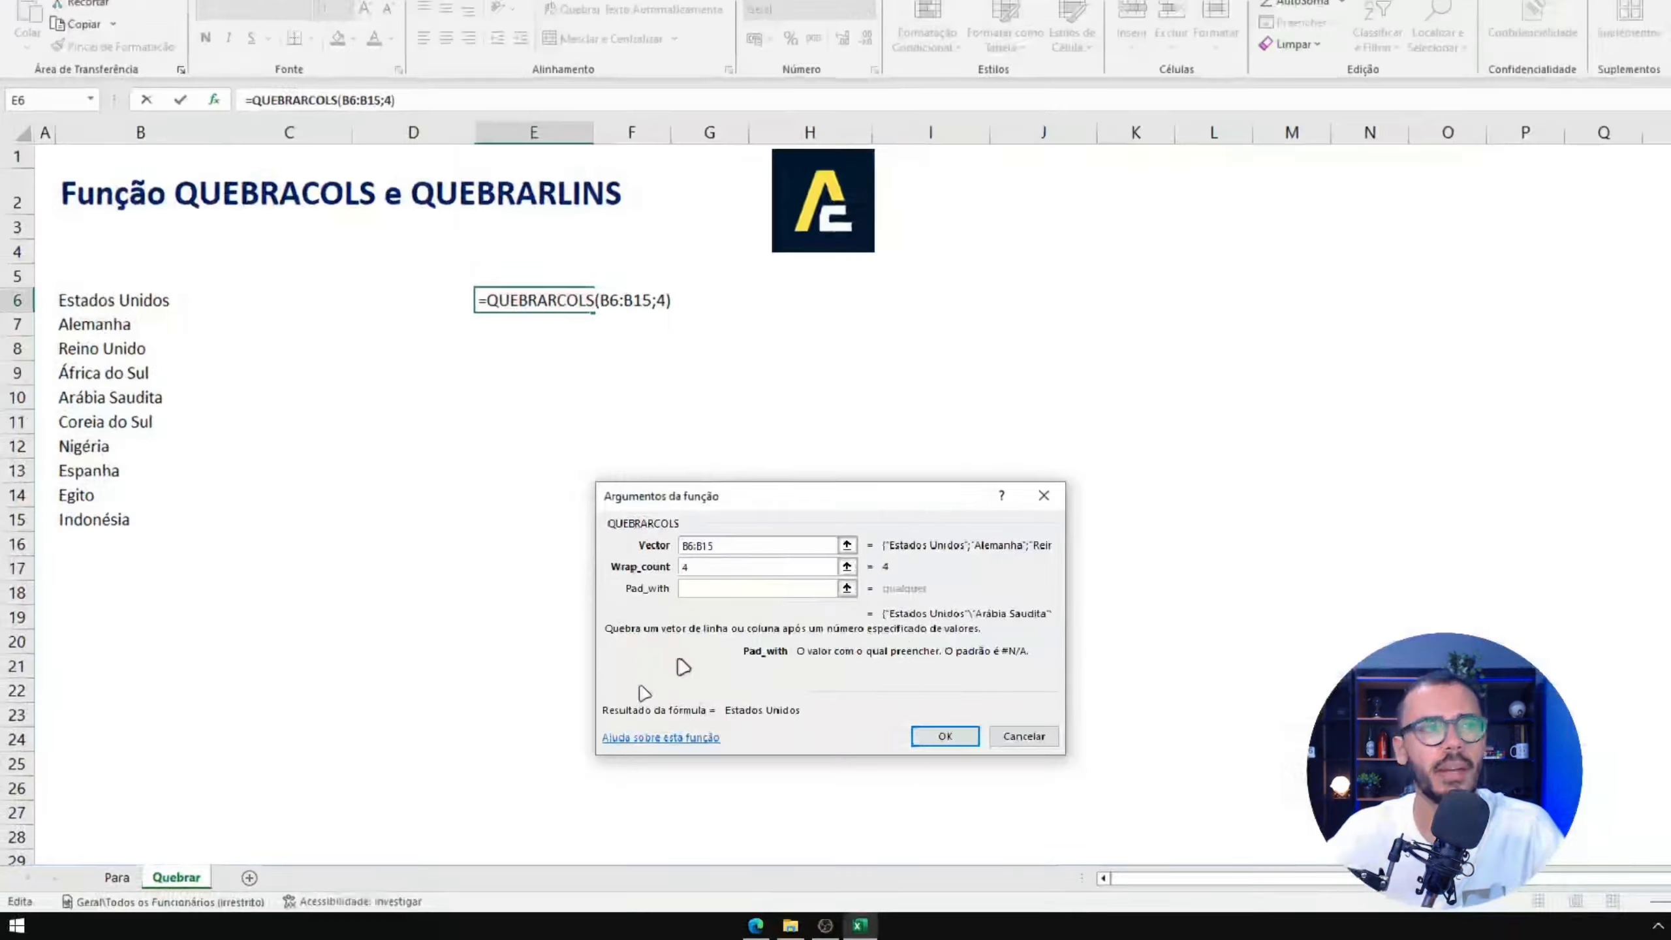
{"action": "left_click", "coordinate": [945, 735]}
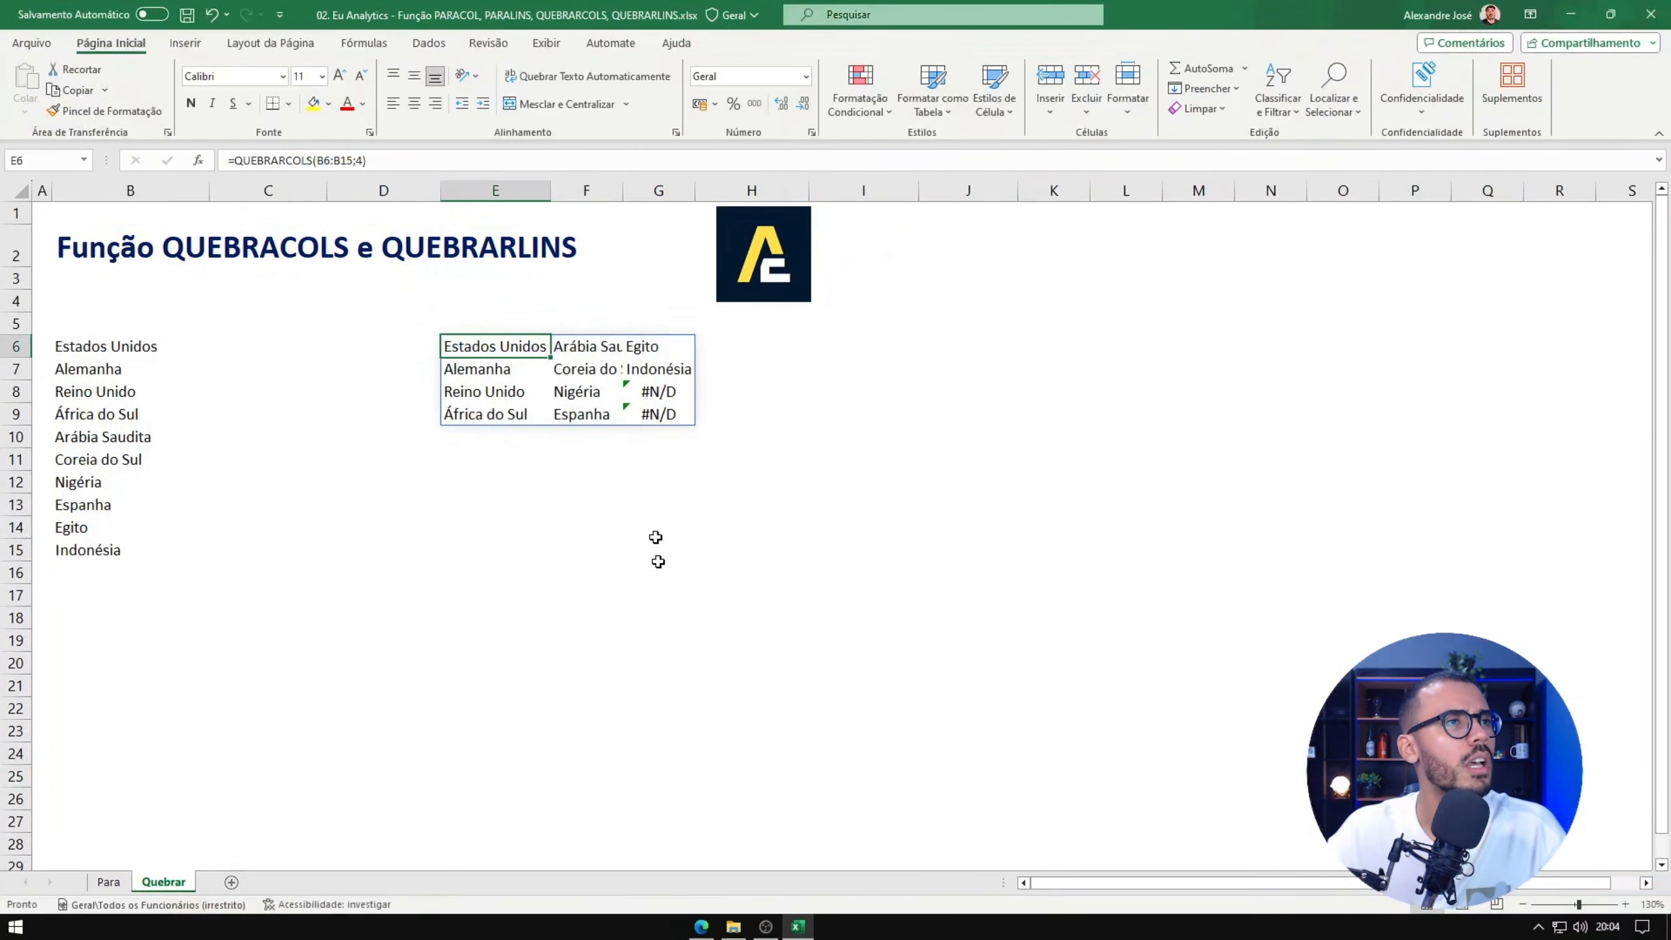
- Examine how the list is divided across the columns of E6:G9, including the surplus cells in the last column
{"action": "left_click", "coordinate": [709, 494]}
{"action": "left_click", "coordinate": [479, 345]}
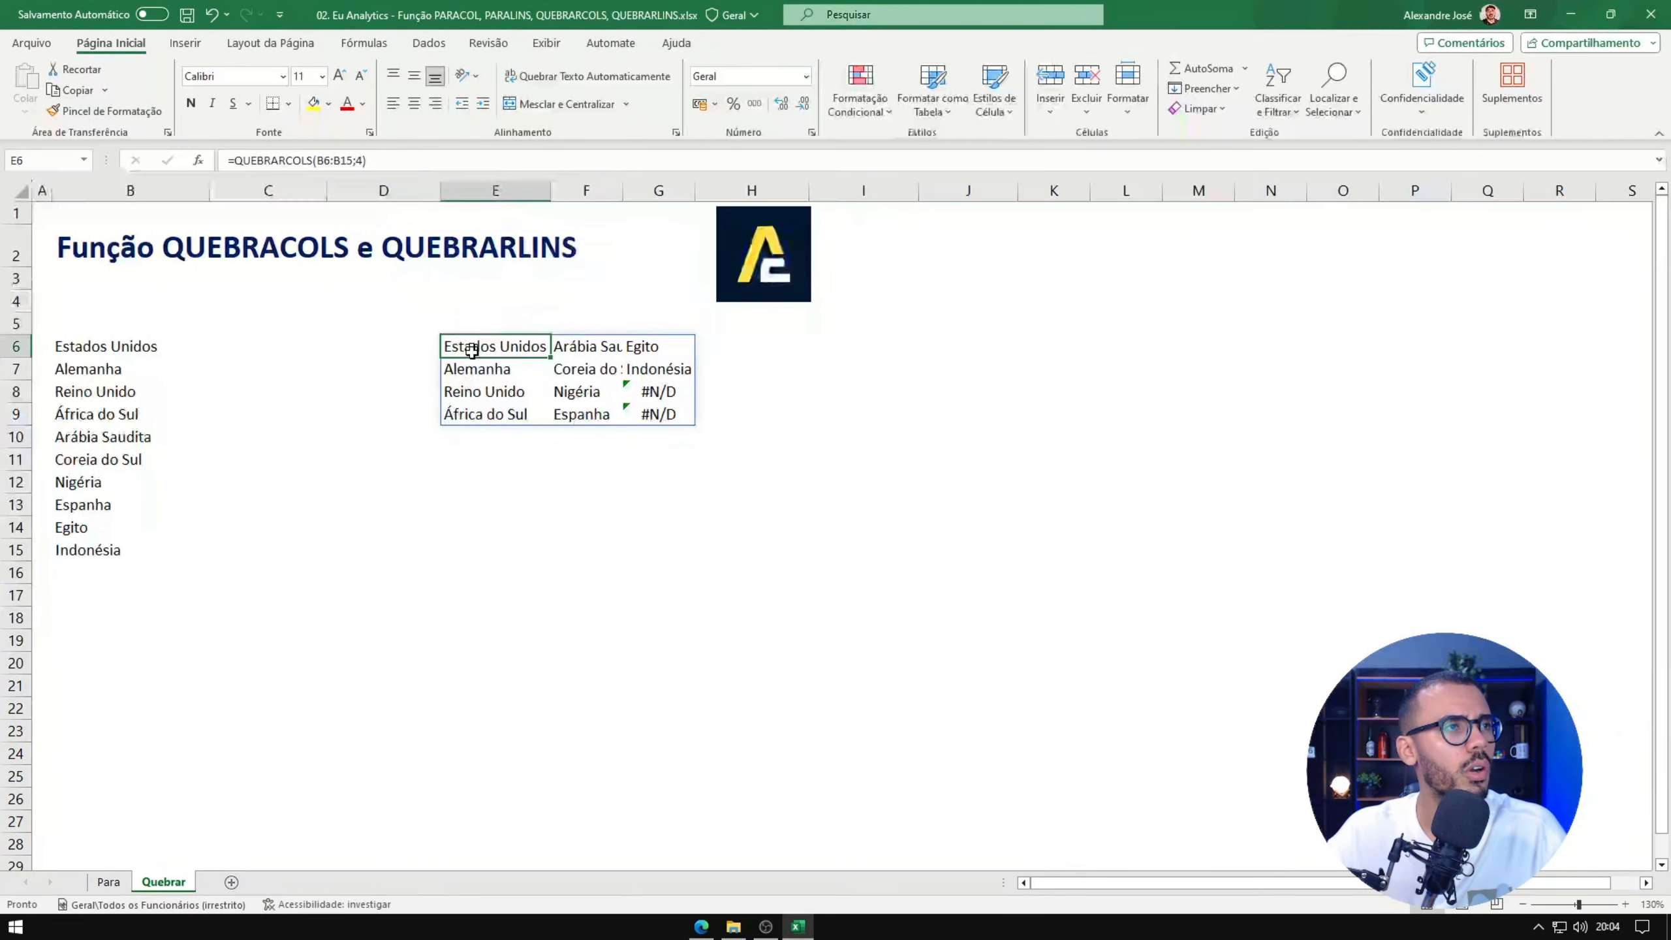
{"action": "left_click_drag", "start_coordinate": [473, 347], "coordinate": [469, 413]}
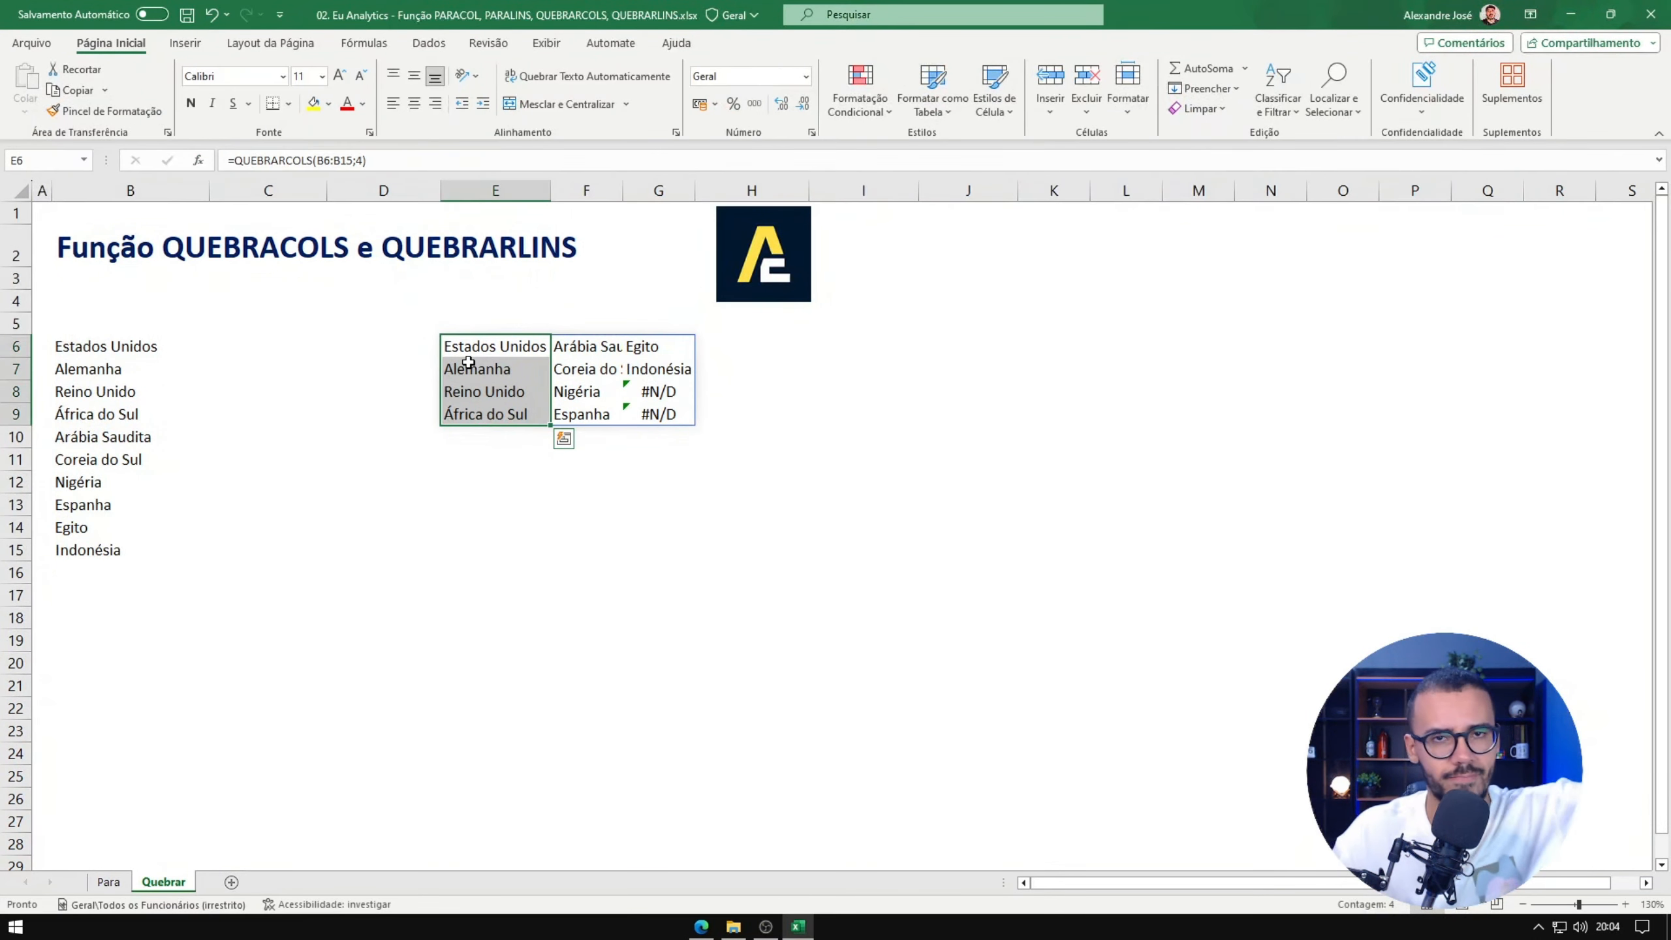
{"action": "left_click_drag", "start_coordinate": [586, 348], "coordinate": [587, 410]}
{"action": "left_click_drag", "start_coordinate": [642, 346], "coordinate": [664, 404]}
{"action": "left_click", "coordinate": [656, 391]}
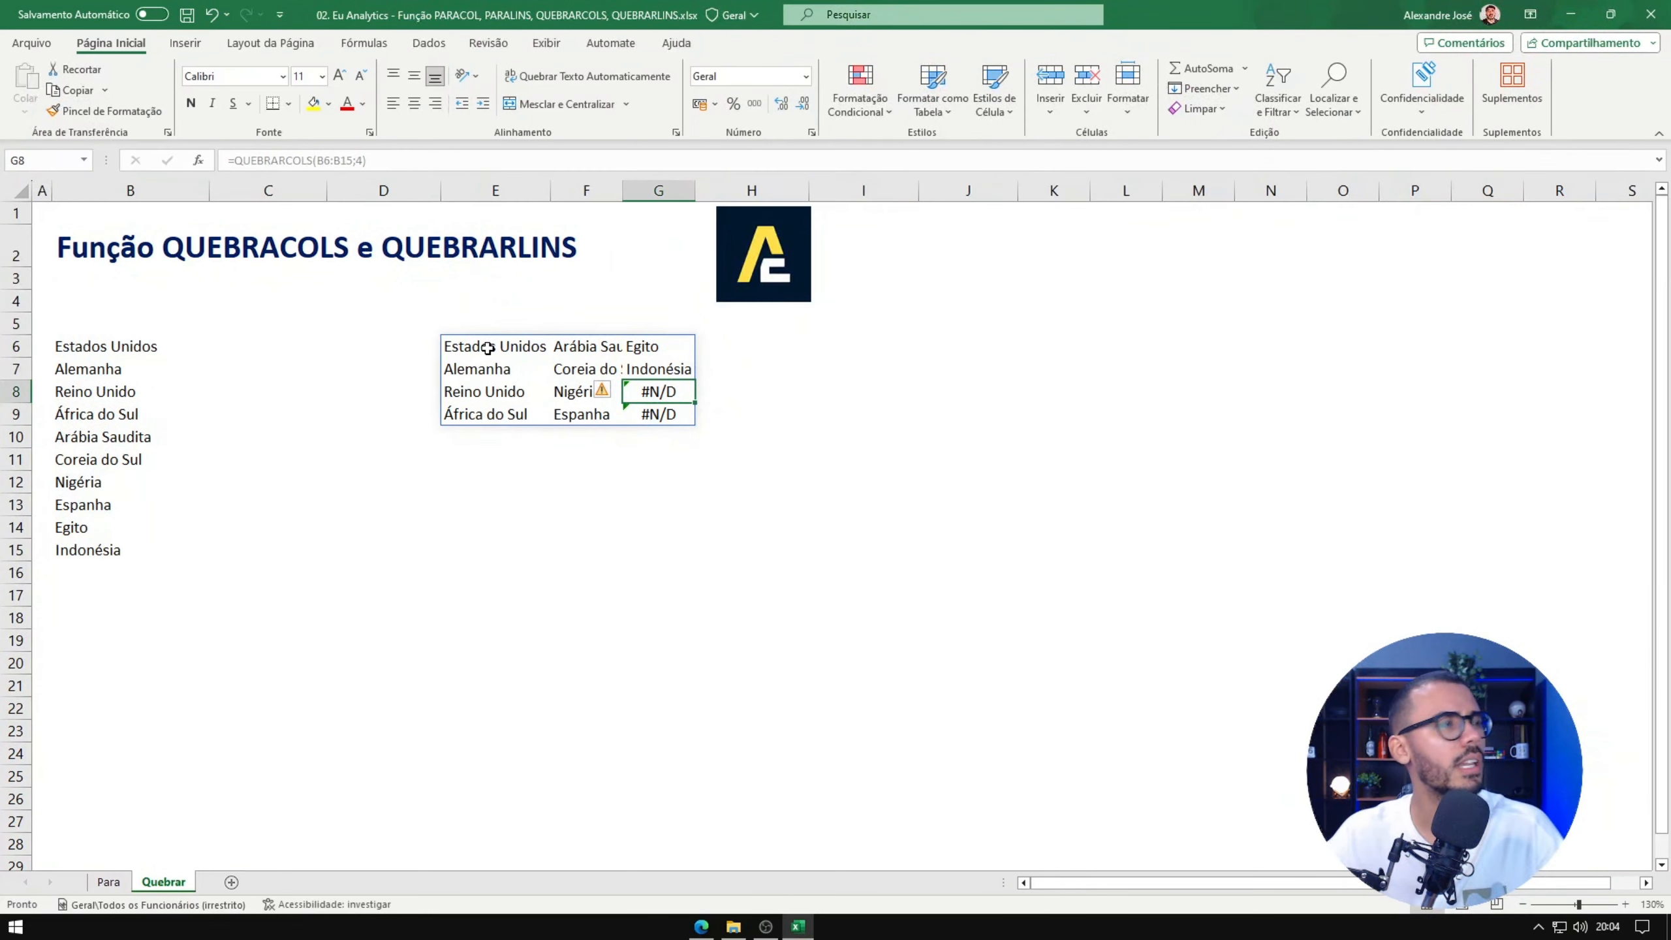
- Start a QUEBRARLINS formula in E12 with the country list B6:B15 as its vector
{"action": "left_click", "coordinate": [491, 478]}
{"action": "type", "text": "=w"}
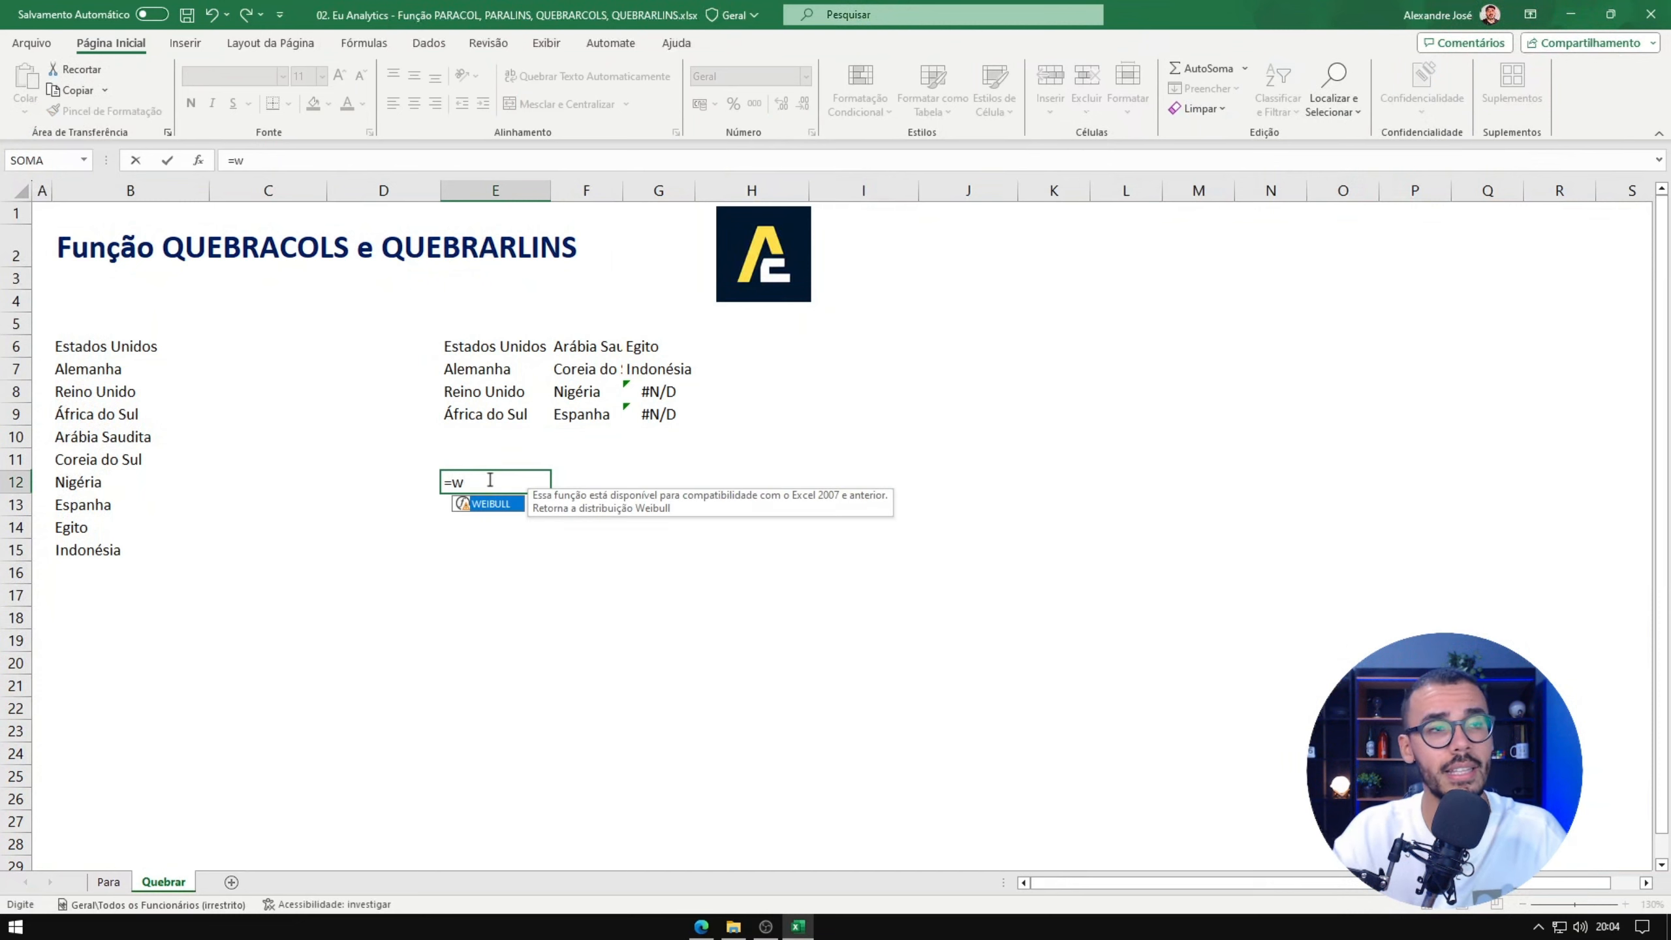
{"action": "key", "text": "Escape"}
{"action": "key", "text": "BackSpace"}
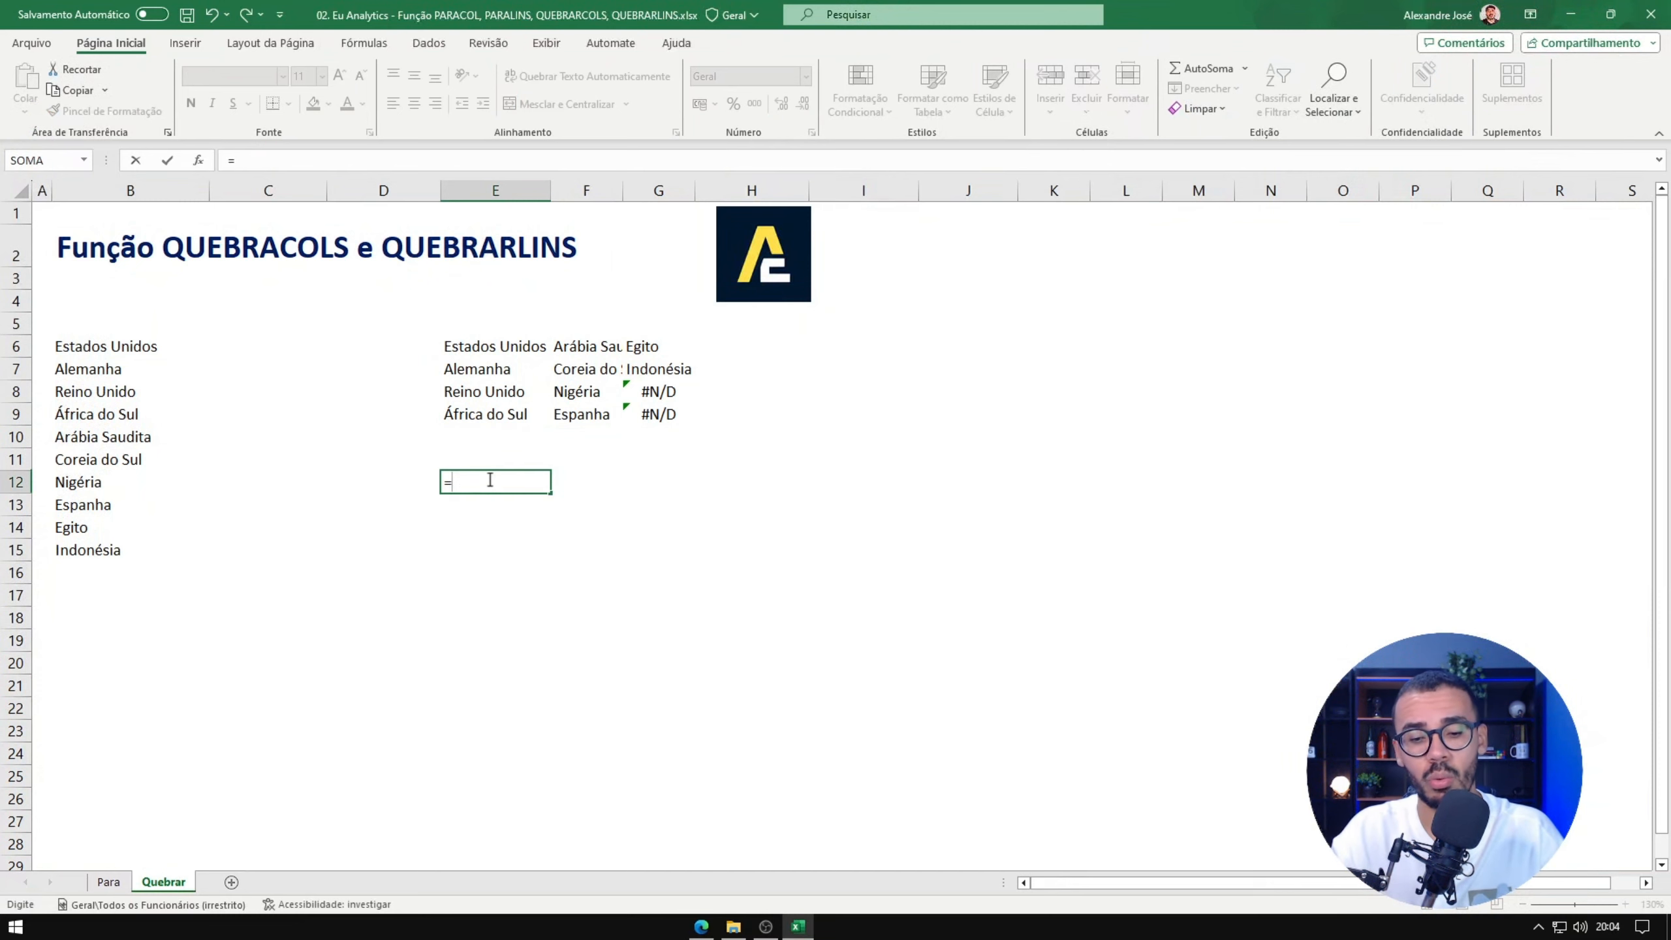
{"action": "type", "text": "que"}
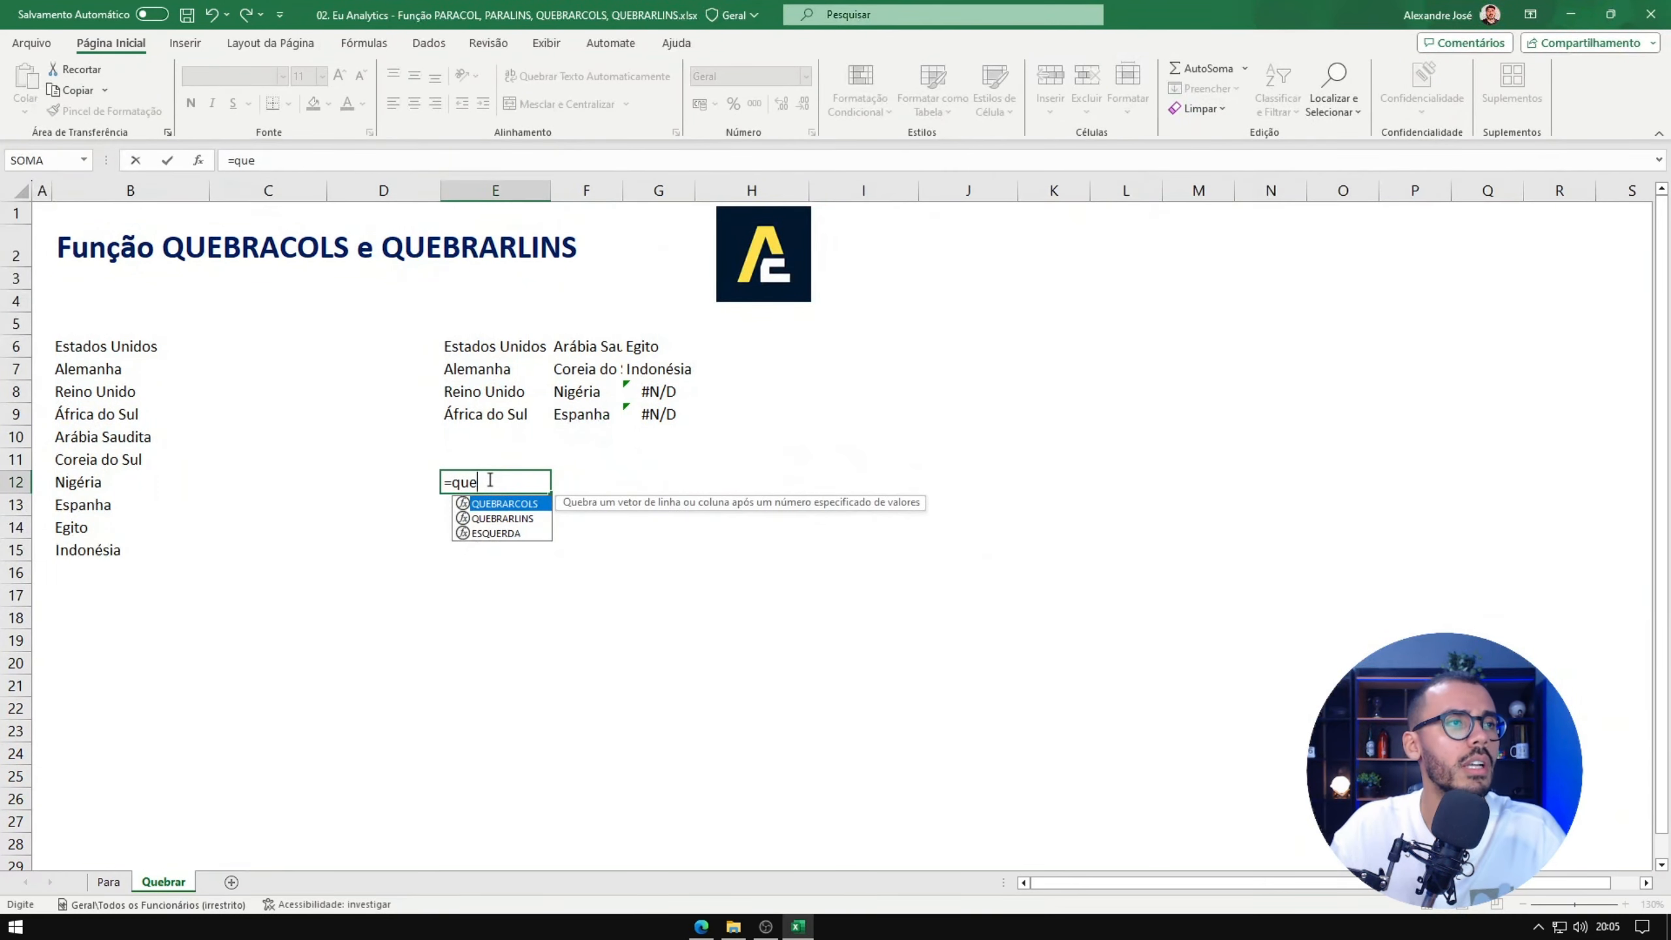
{"action": "key", "text": "Down"}
{"action": "key", "text": "Tab"}
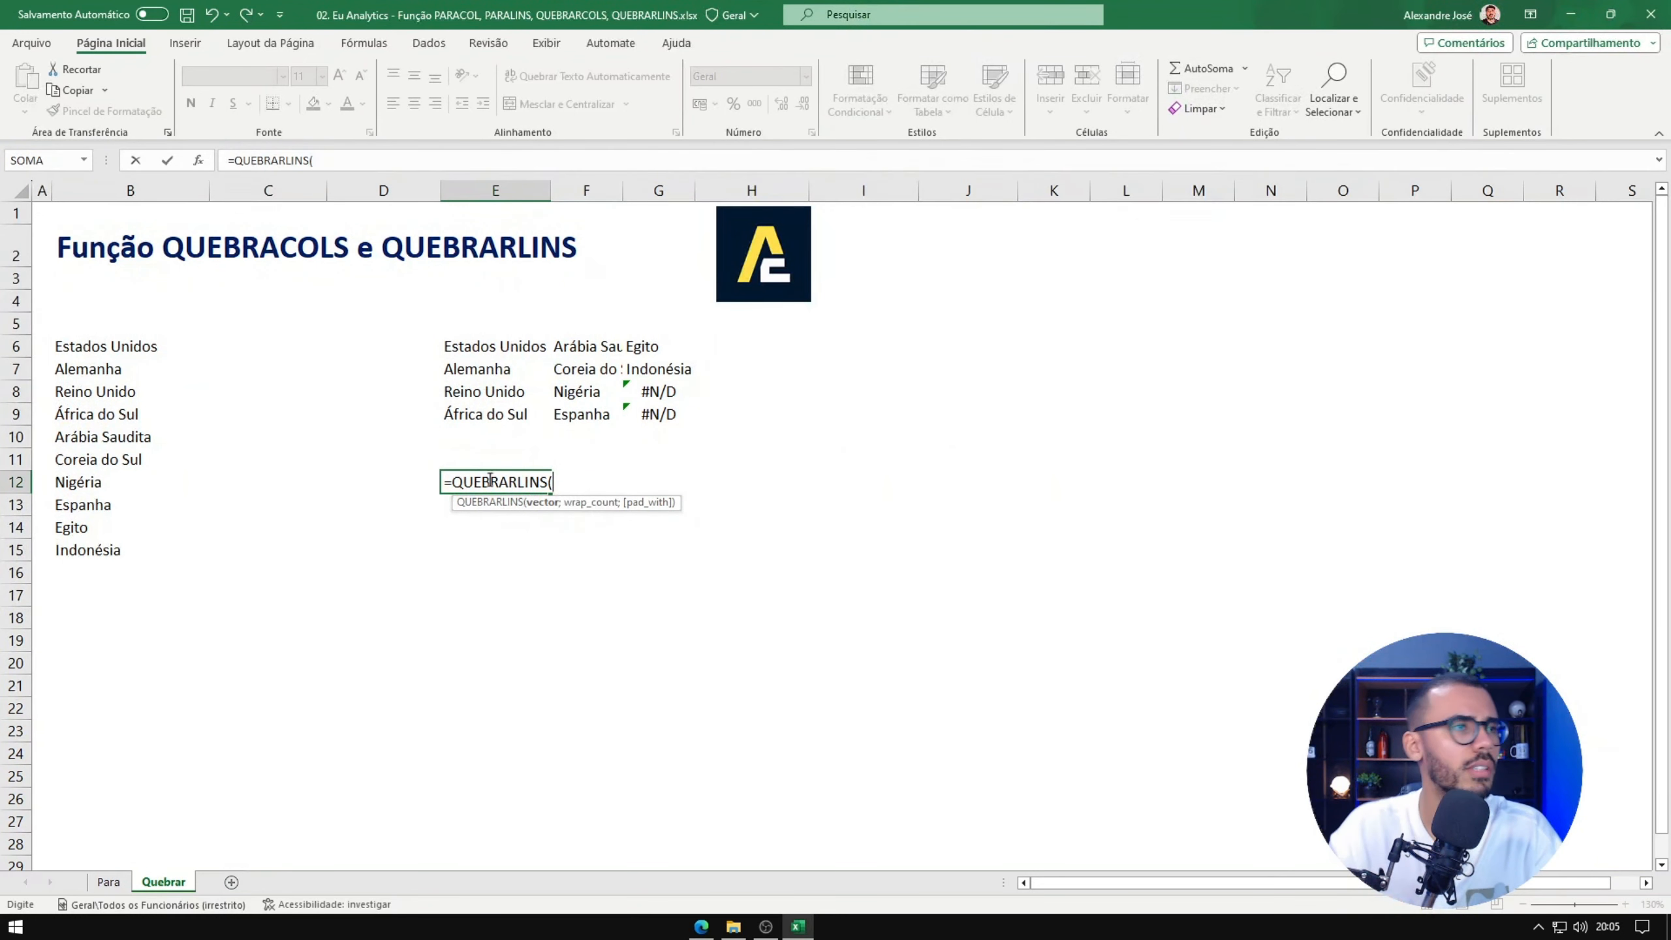
{"action": "left_click_drag", "start_coordinate": [105, 343], "coordinate": [112, 544]}
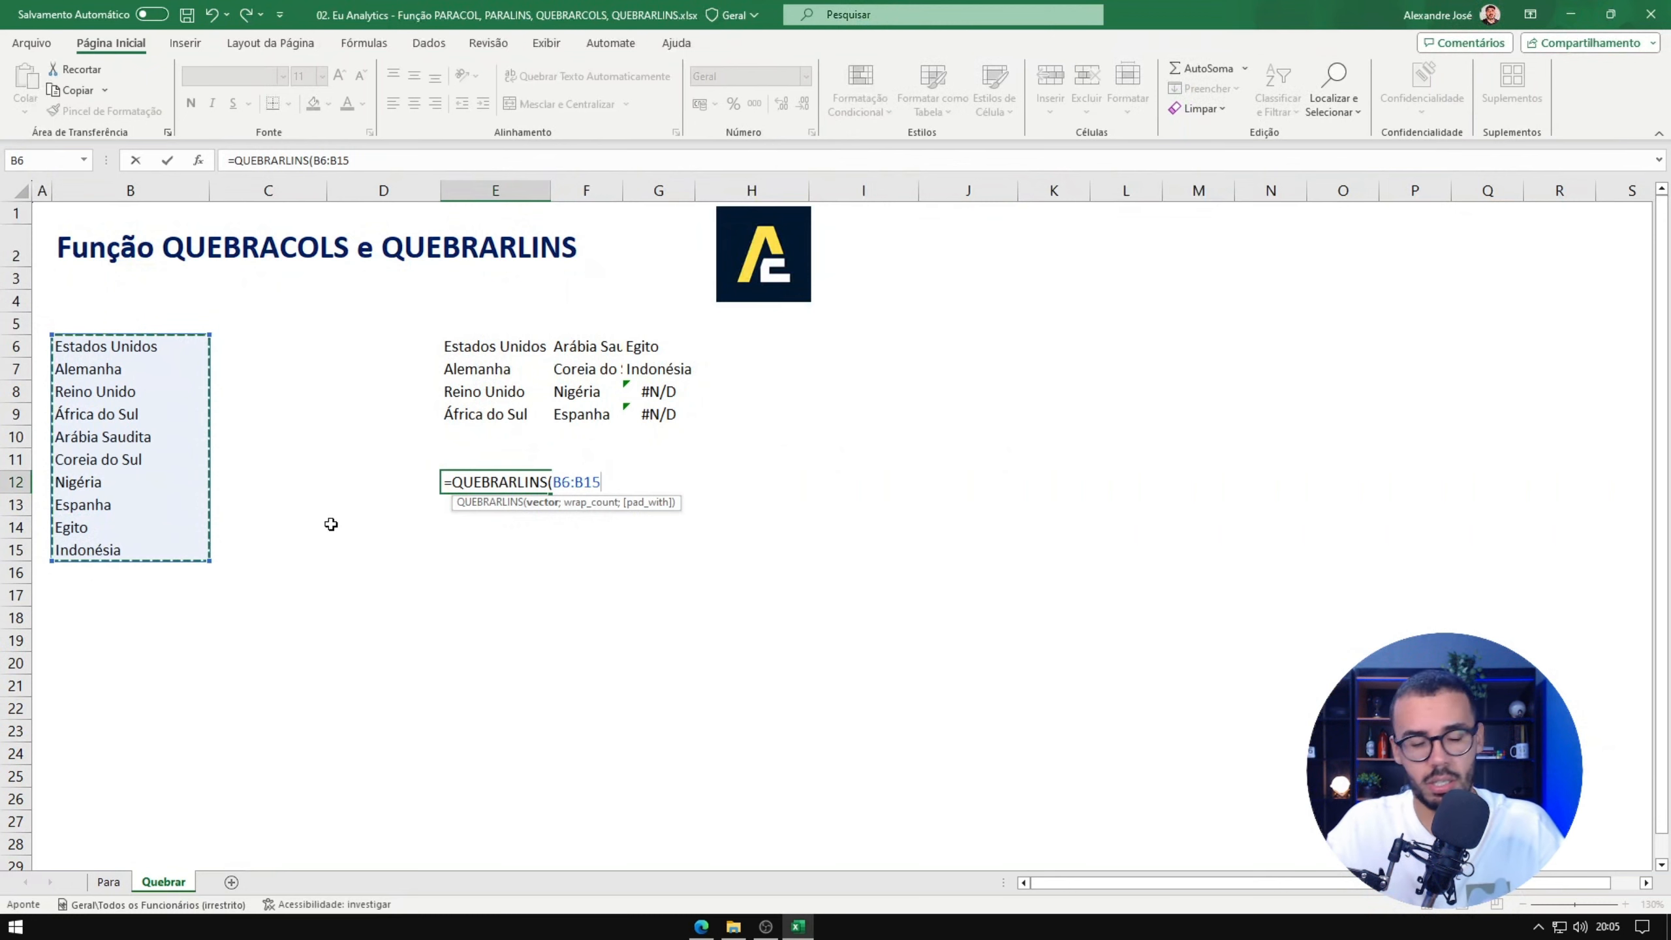
{"action": "type", "text": ";"}
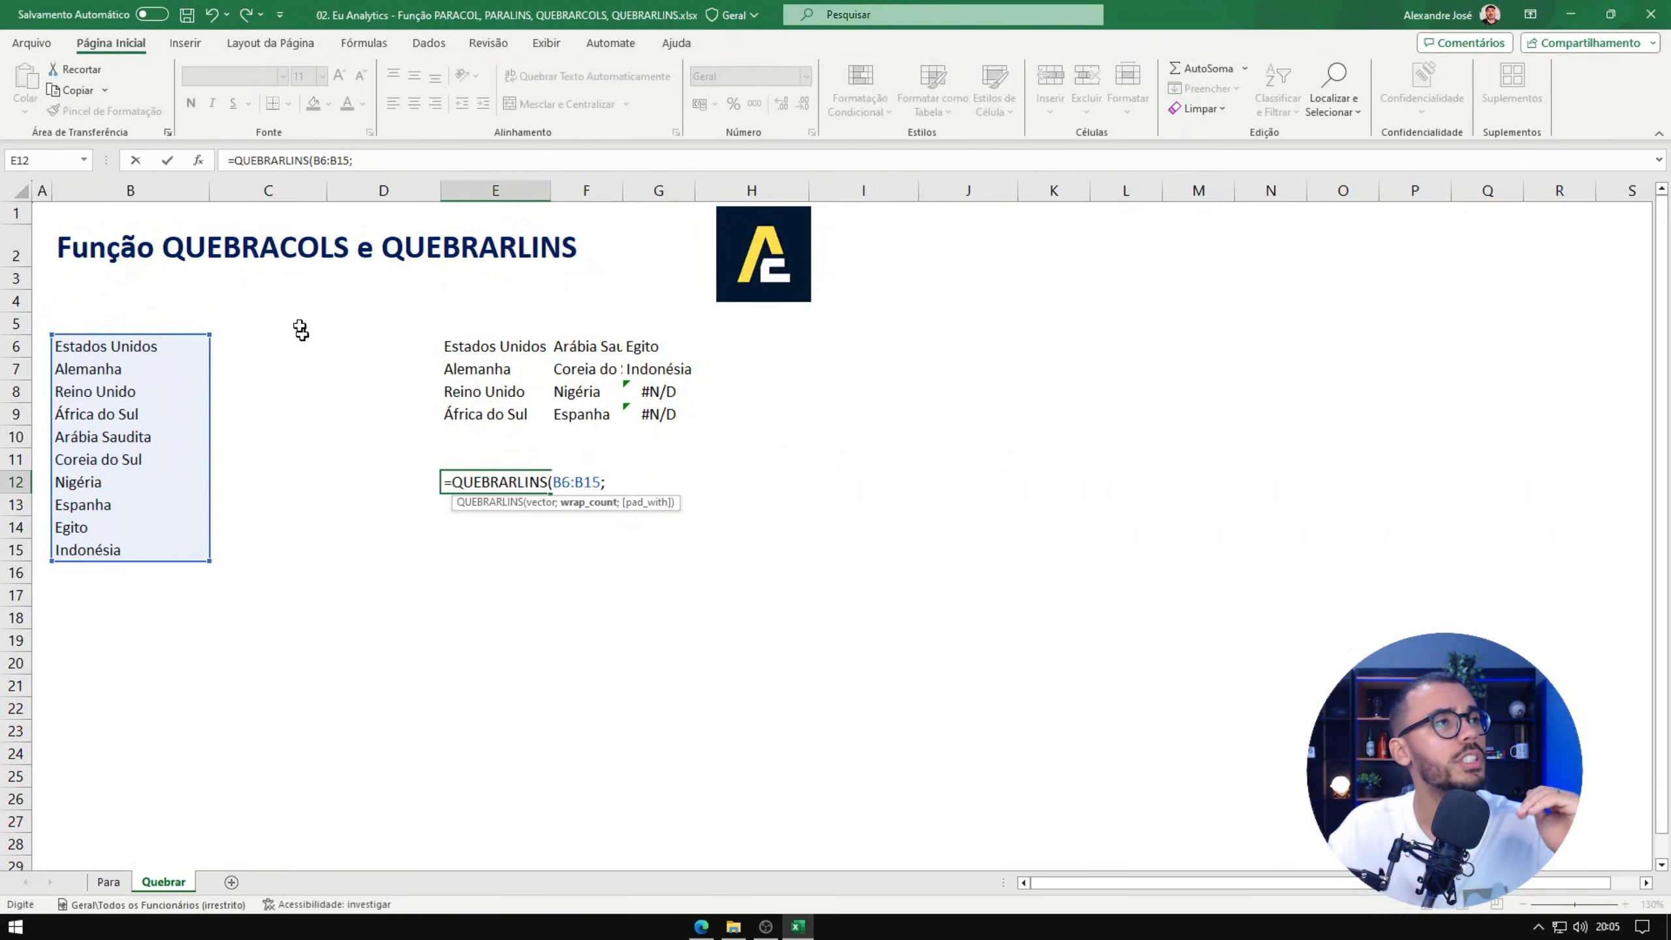
- Complete the QUEBRARLINS formula with a Wrap_count of 4 and check its rows and surplus cells
{"action": "left_click", "coordinate": [197, 160]}
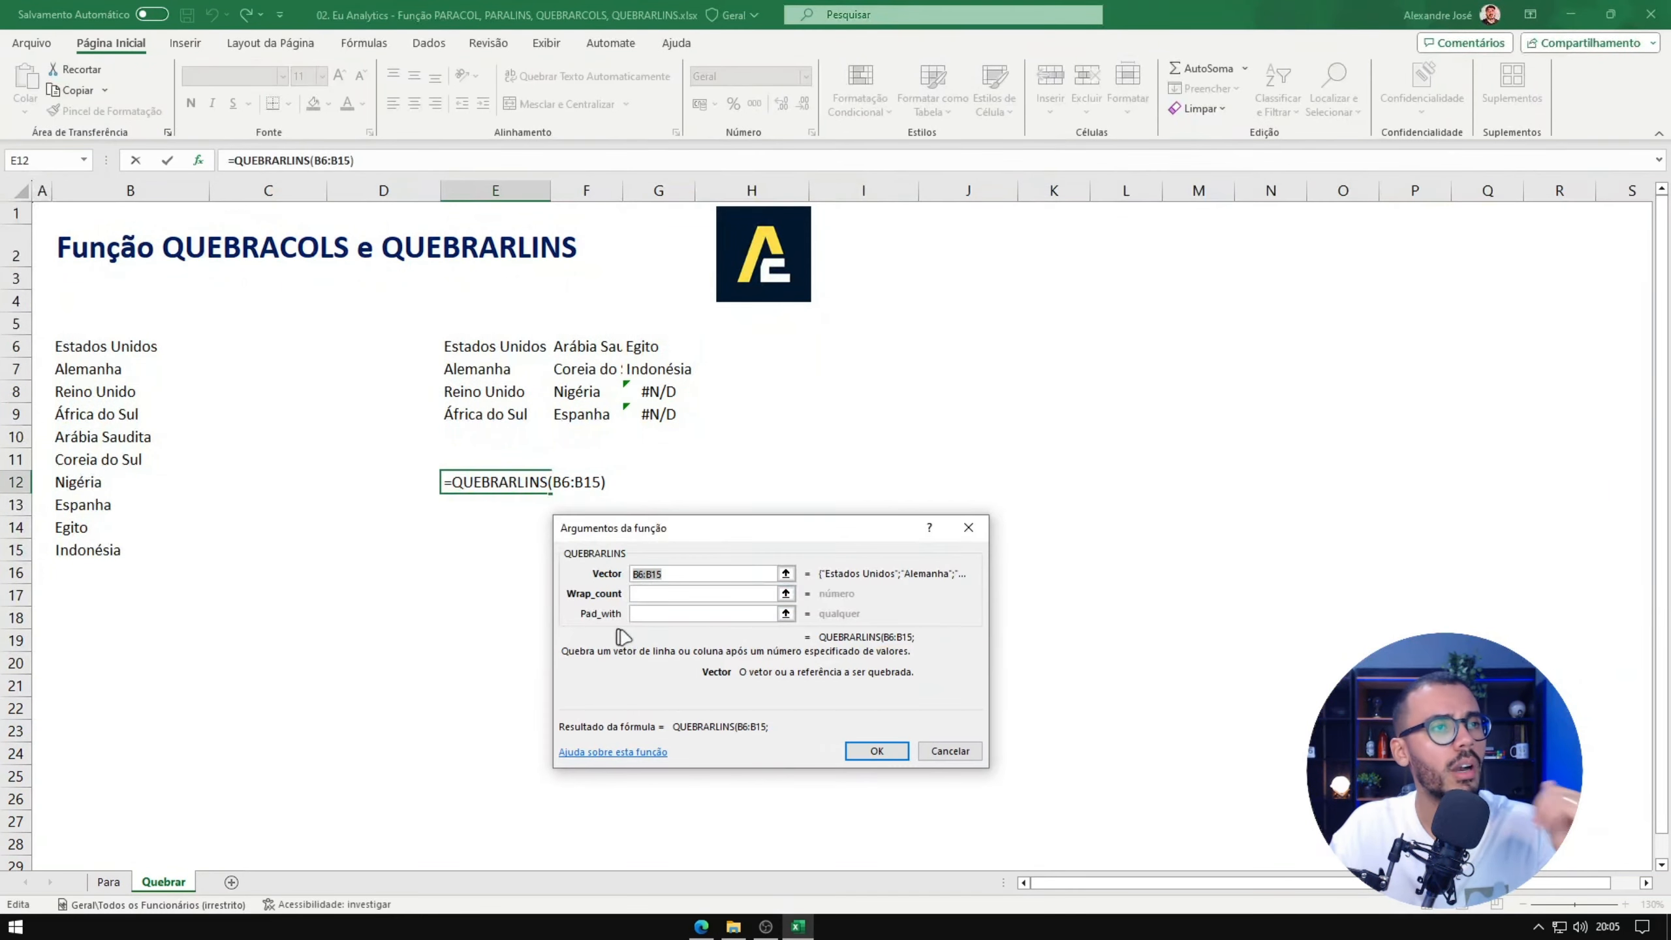
{"action": "left_click", "coordinate": [663, 594]}
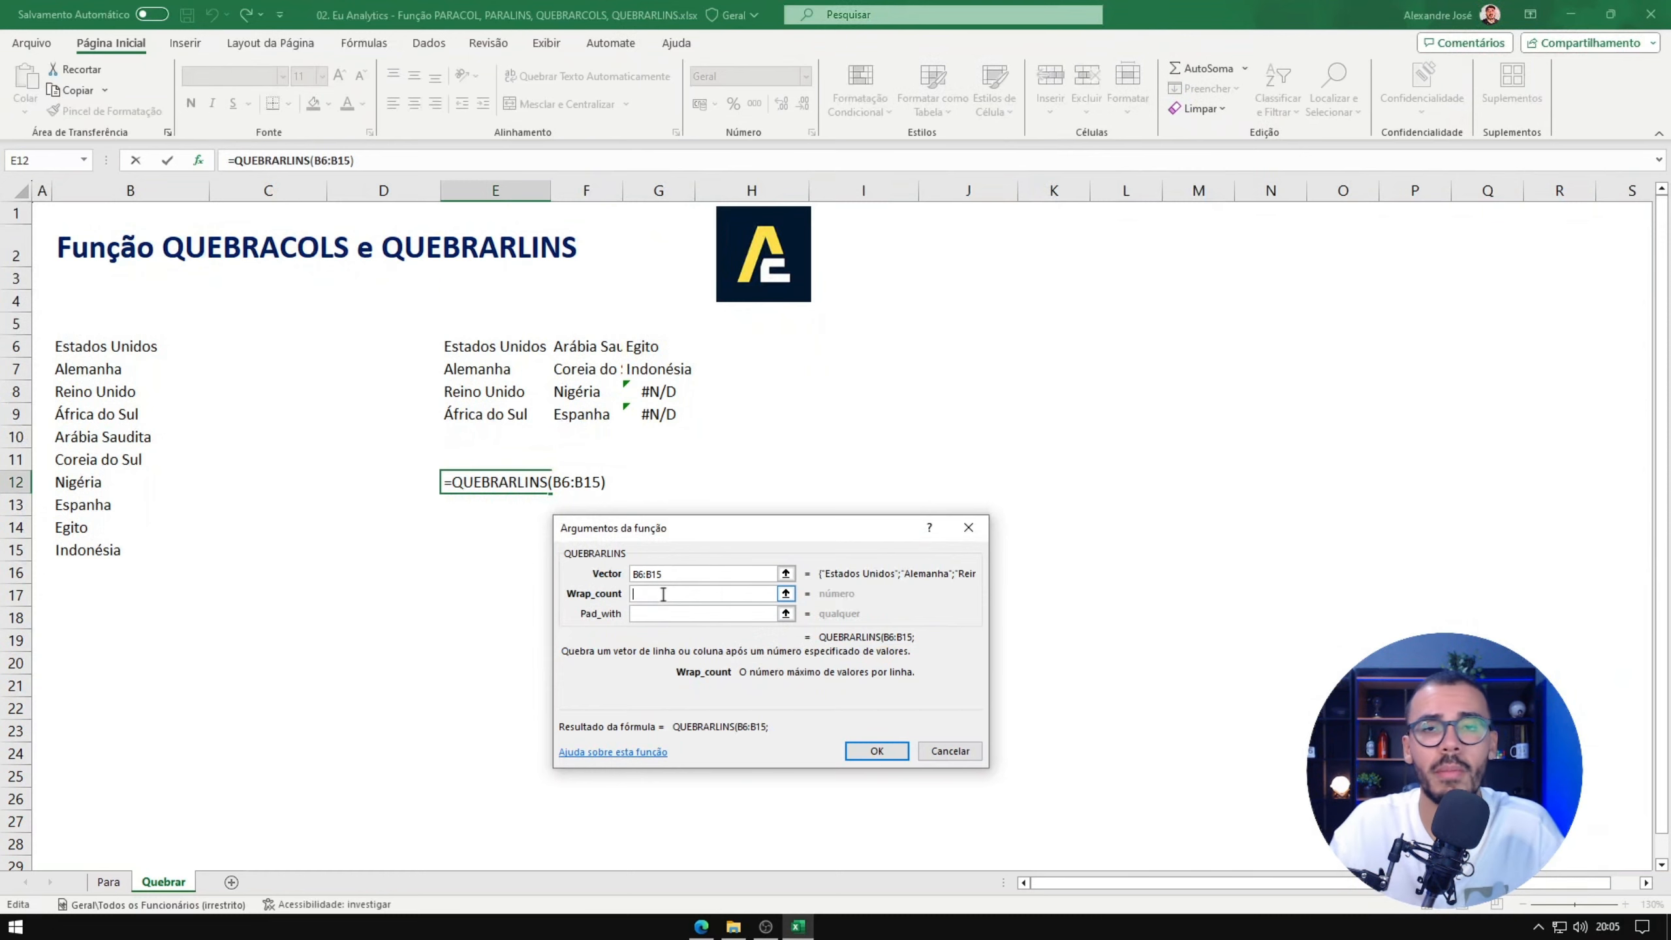
{"action": "type", "text": "4"}
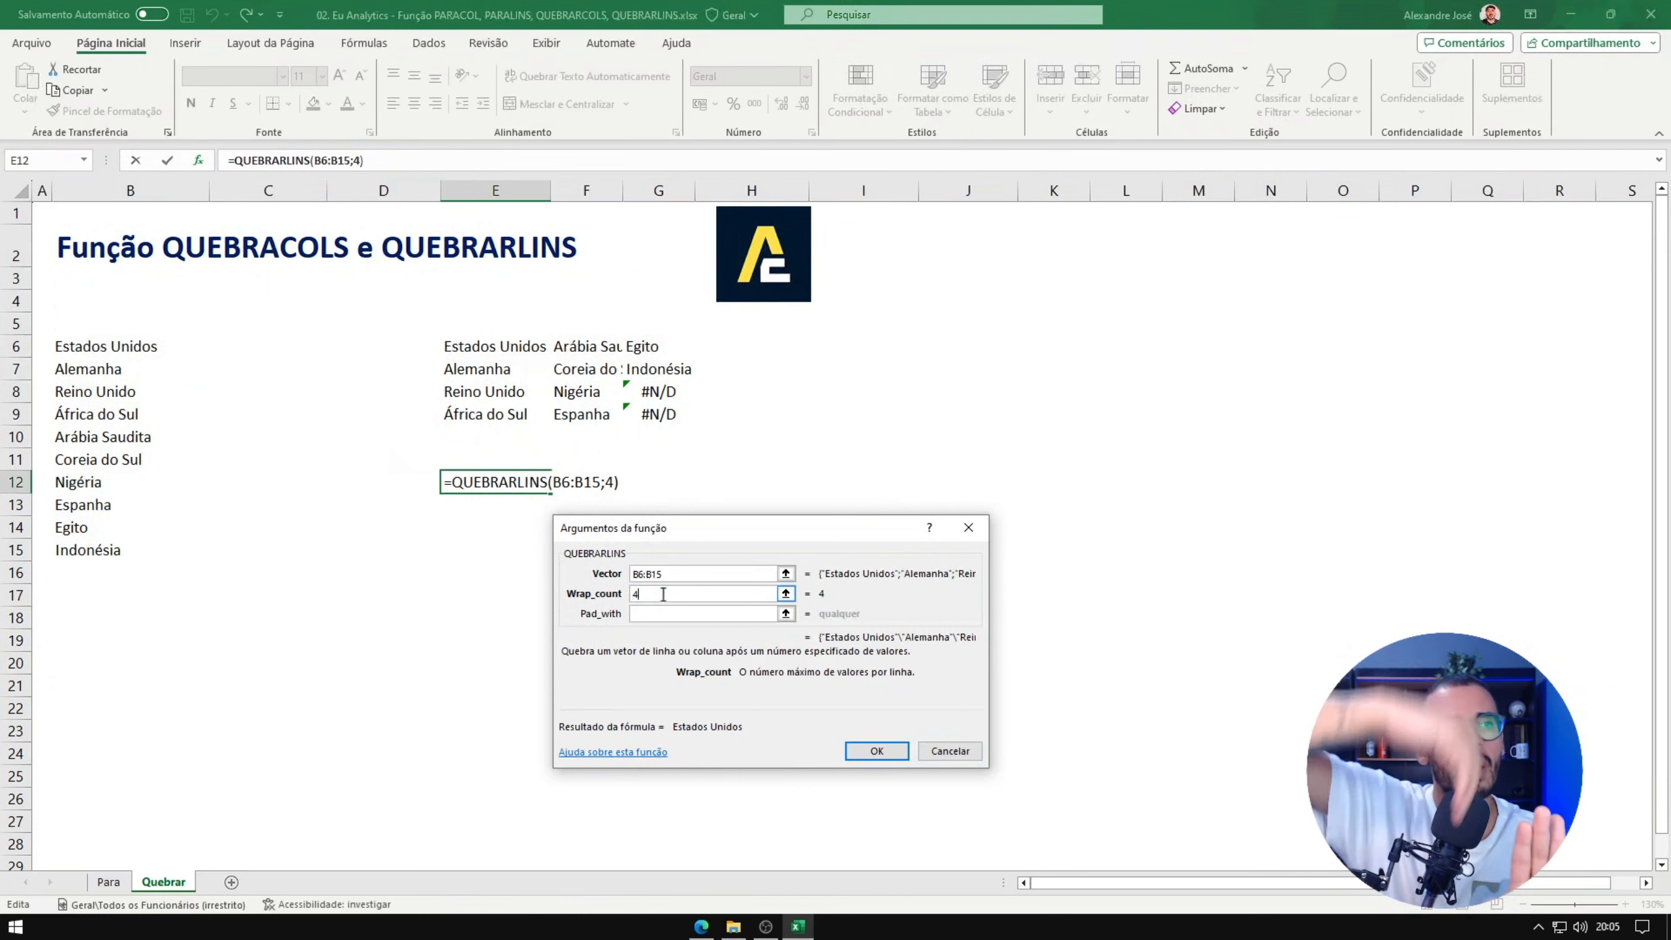
{"action": "left_click", "coordinate": [879, 751]}
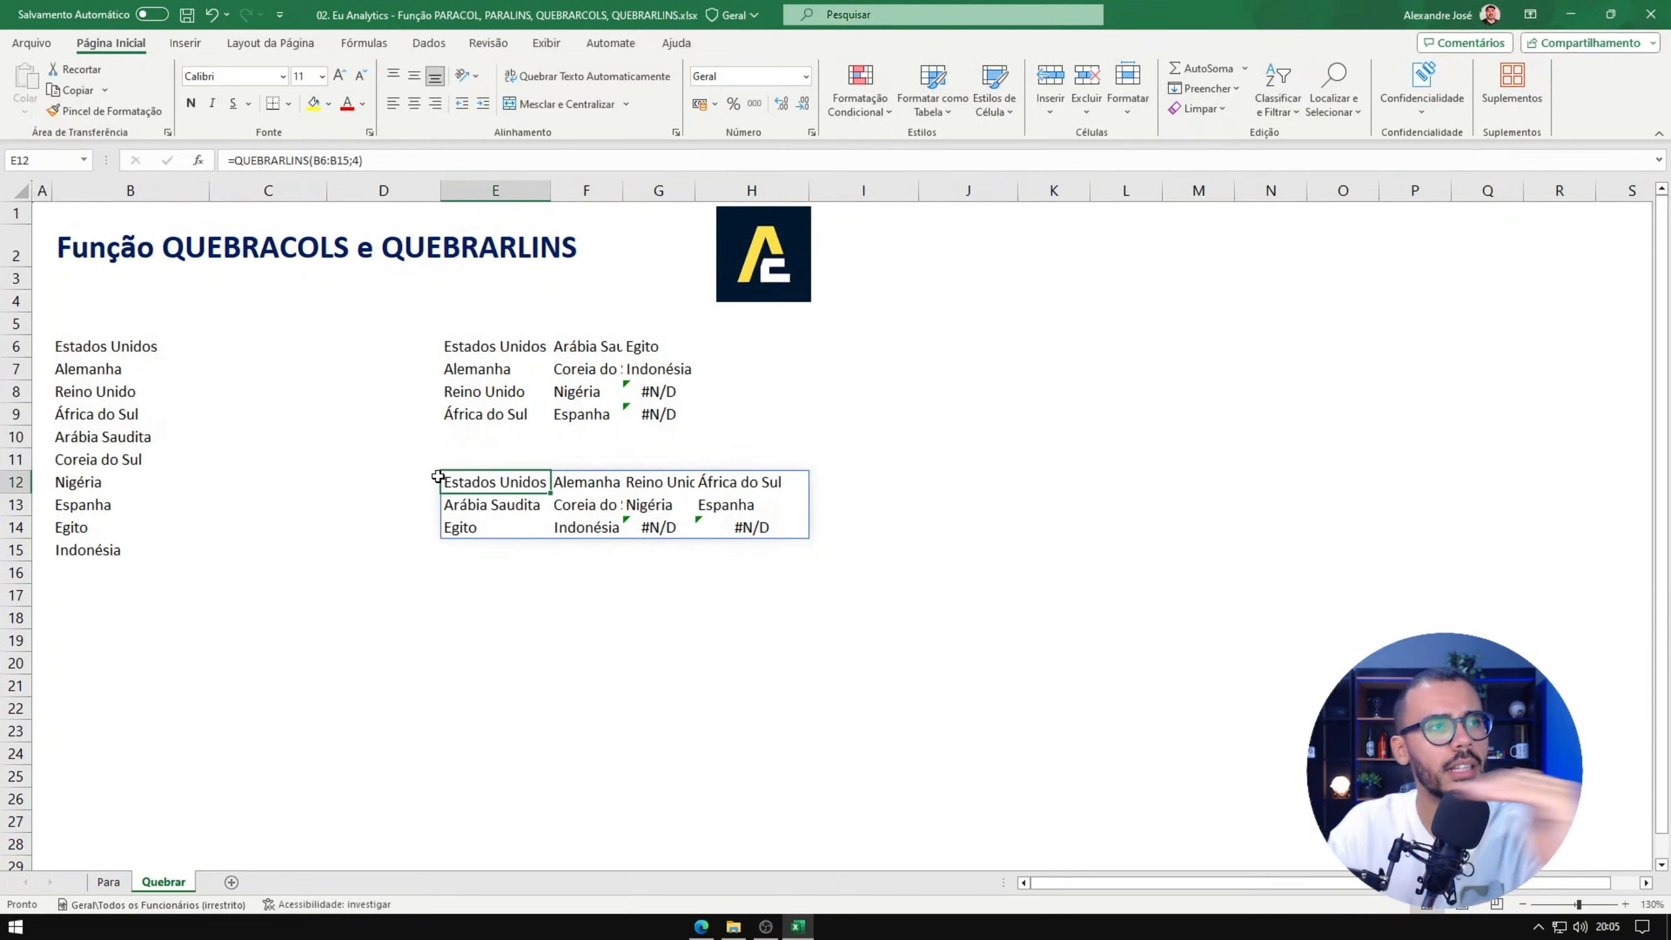
{"action": "left_click", "coordinate": [495, 505]}
{"action": "left_click", "coordinate": [658, 526]}
{"action": "left_click", "coordinate": [750, 526]}
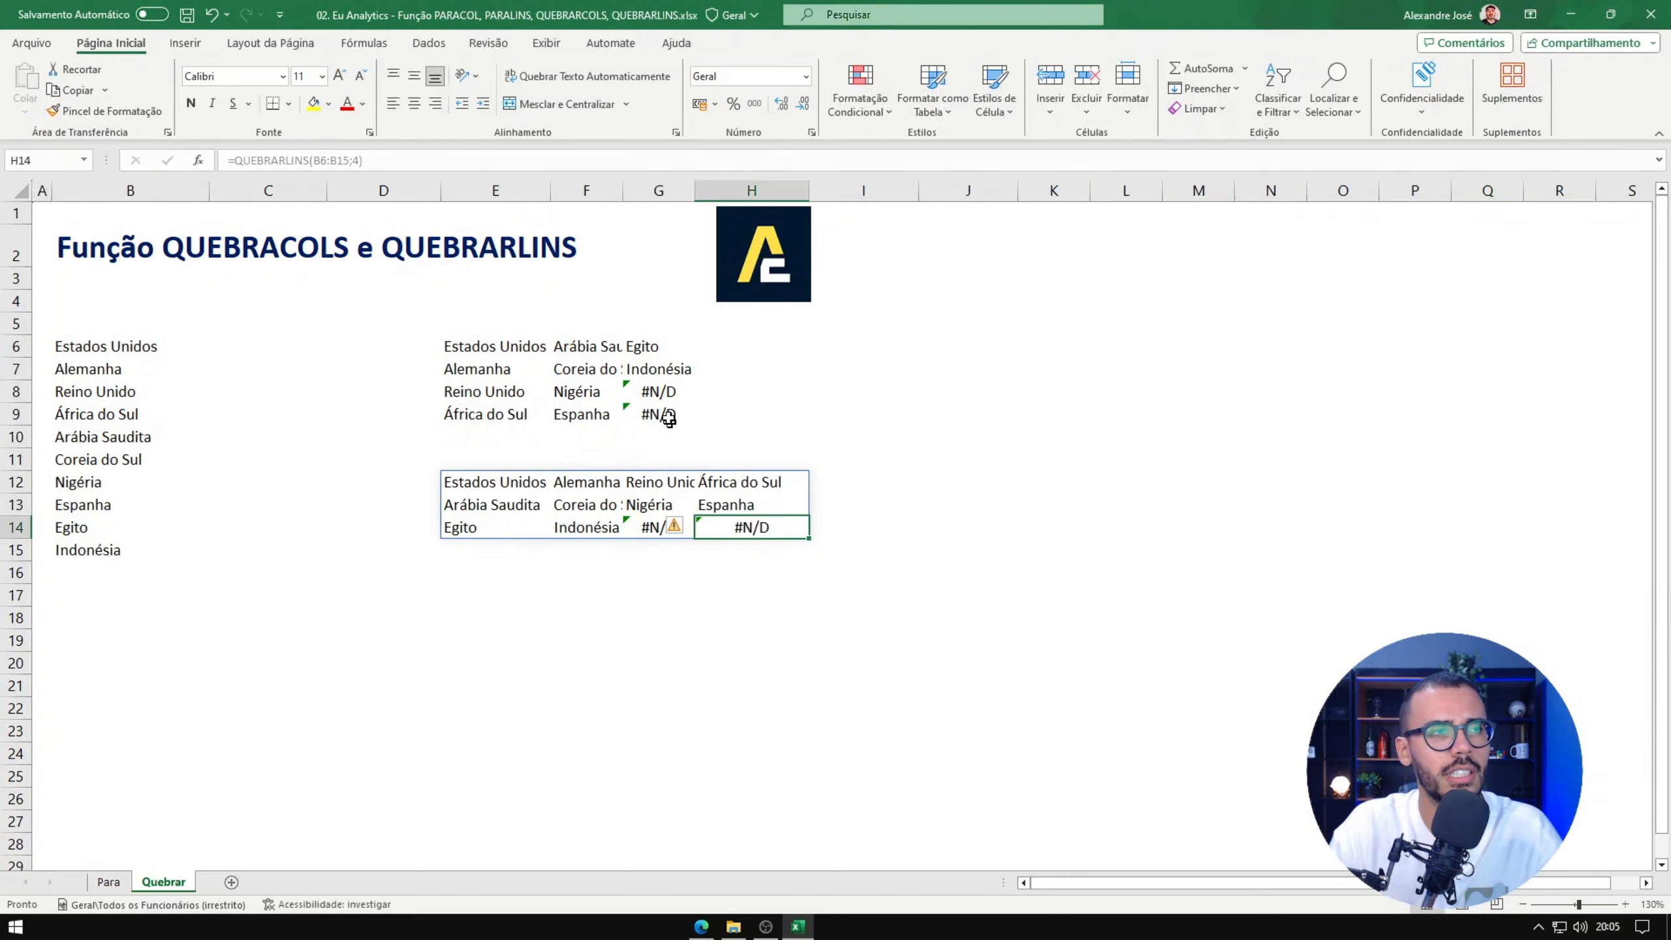
{"action": "left_click", "coordinate": [668, 416]}
- Set Pad_with of the QUEBRARCOLS formula in E6 to an empty string "" and check the surplus cells G8:G9
{"action": "left_click", "coordinate": [478, 370]}
{"action": "left_click", "coordinate": [458, 326]}
{"action": "left_click", "coordinate": [464, 353]}
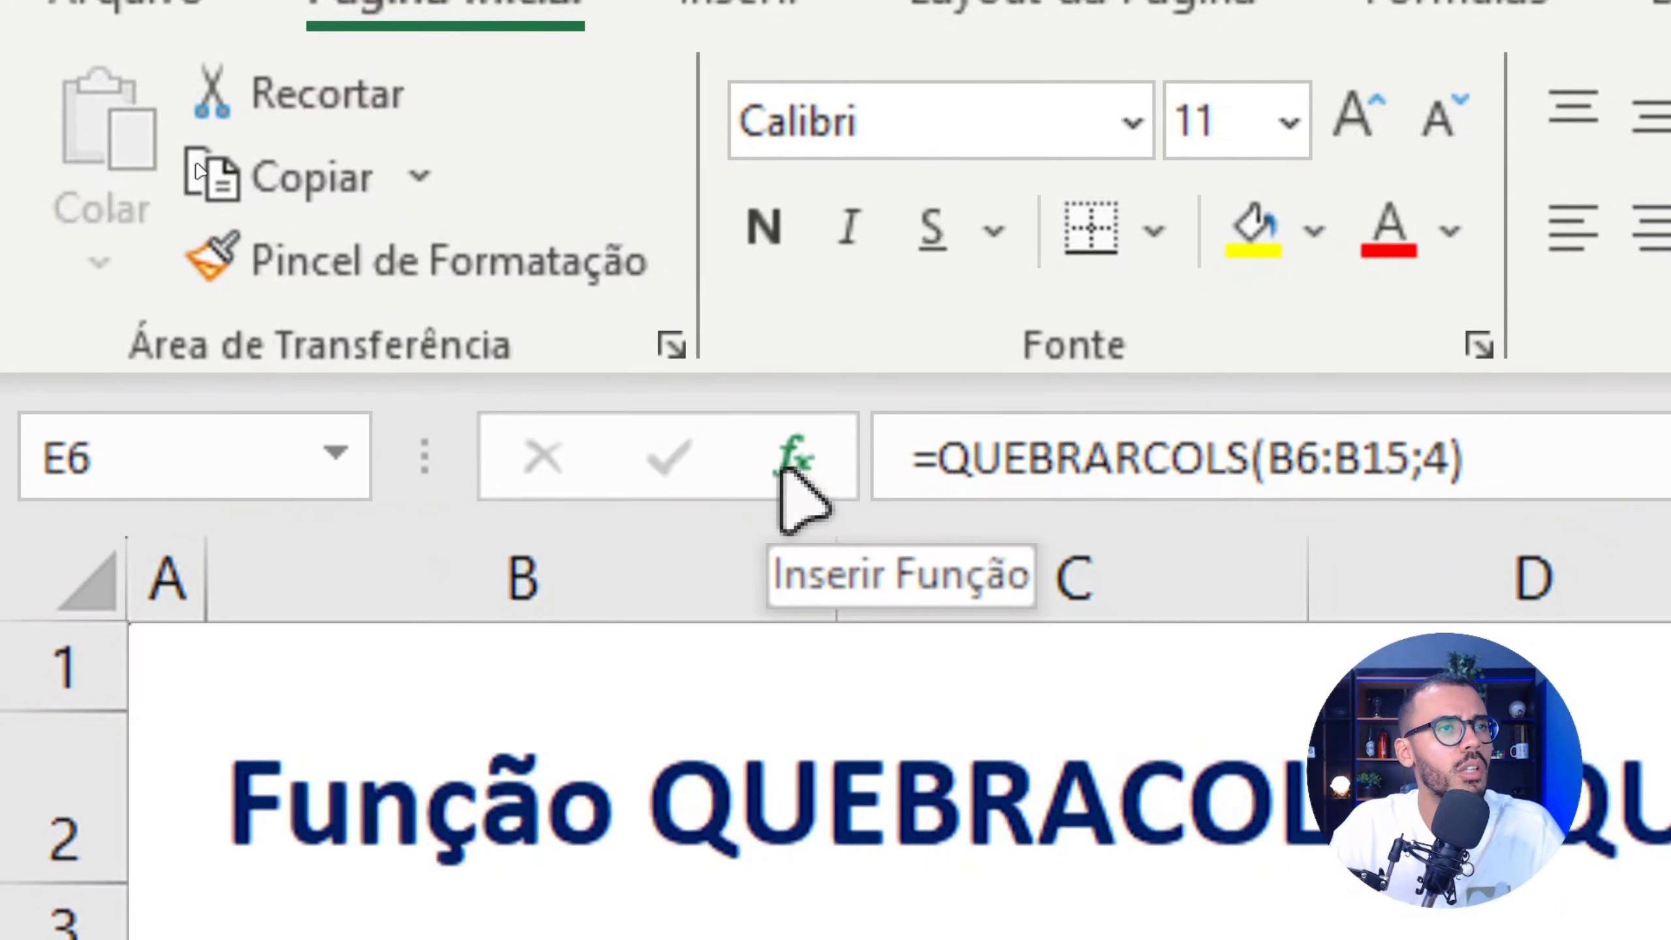
{"action": "left_click", "coordinate": [786, 469]}
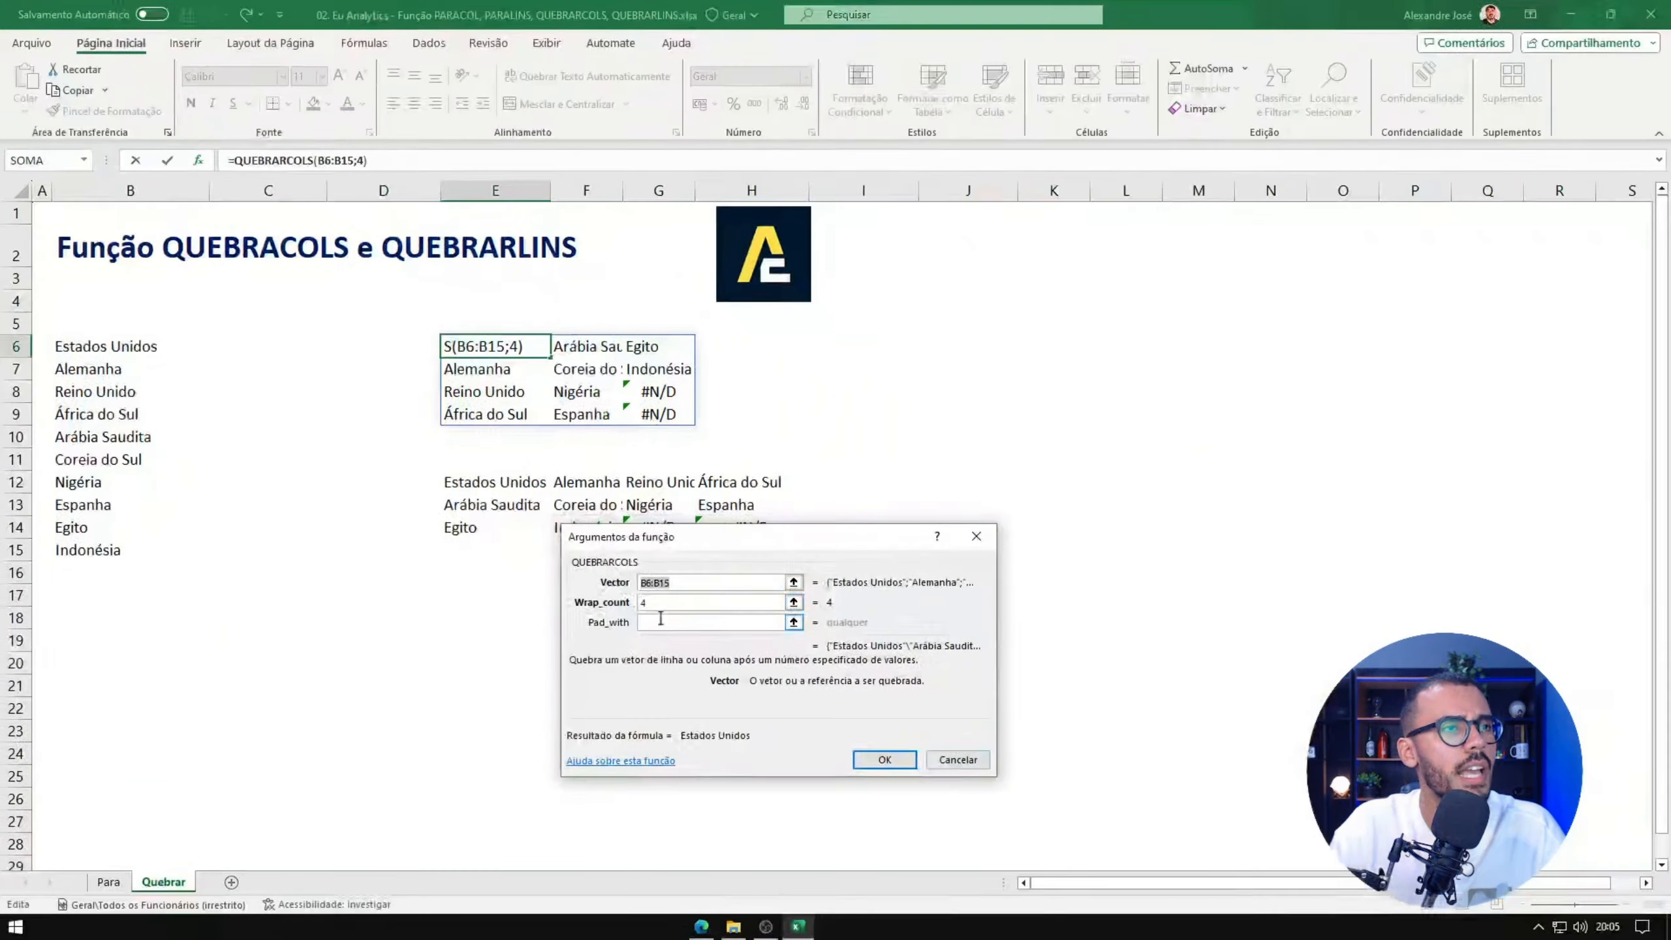
{"action": "left_click", "coordinate": [658, 622]}
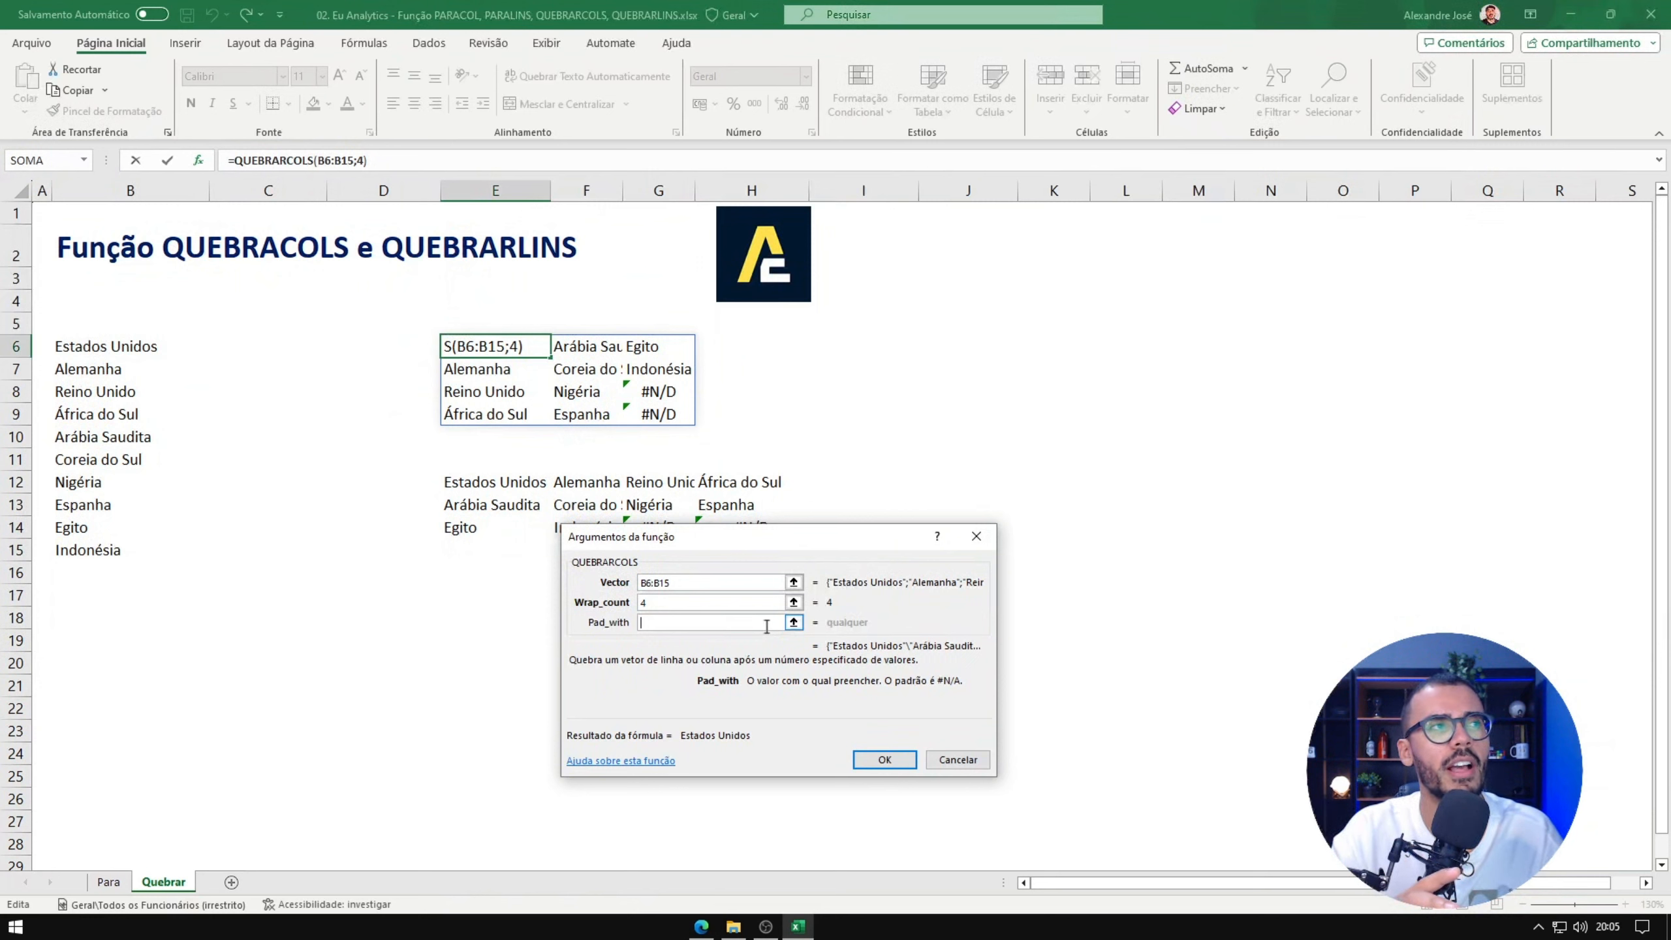
{"action": "type", "text": "\"\""}
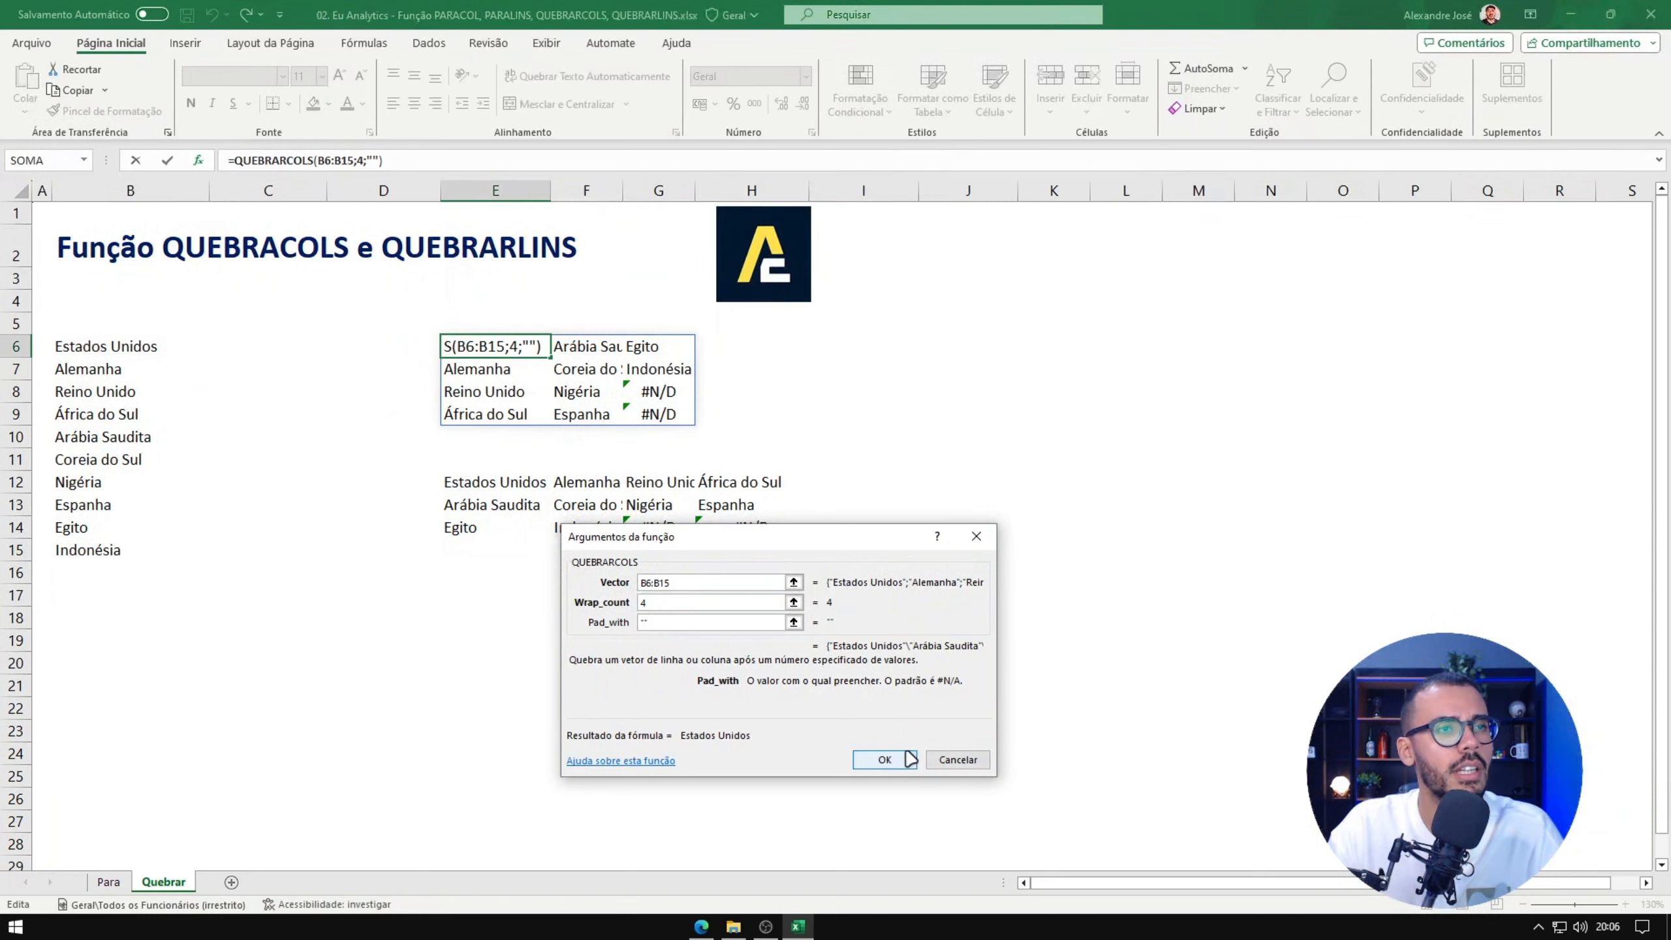
{"action": "left_click", "coordinate": [884, 759]}
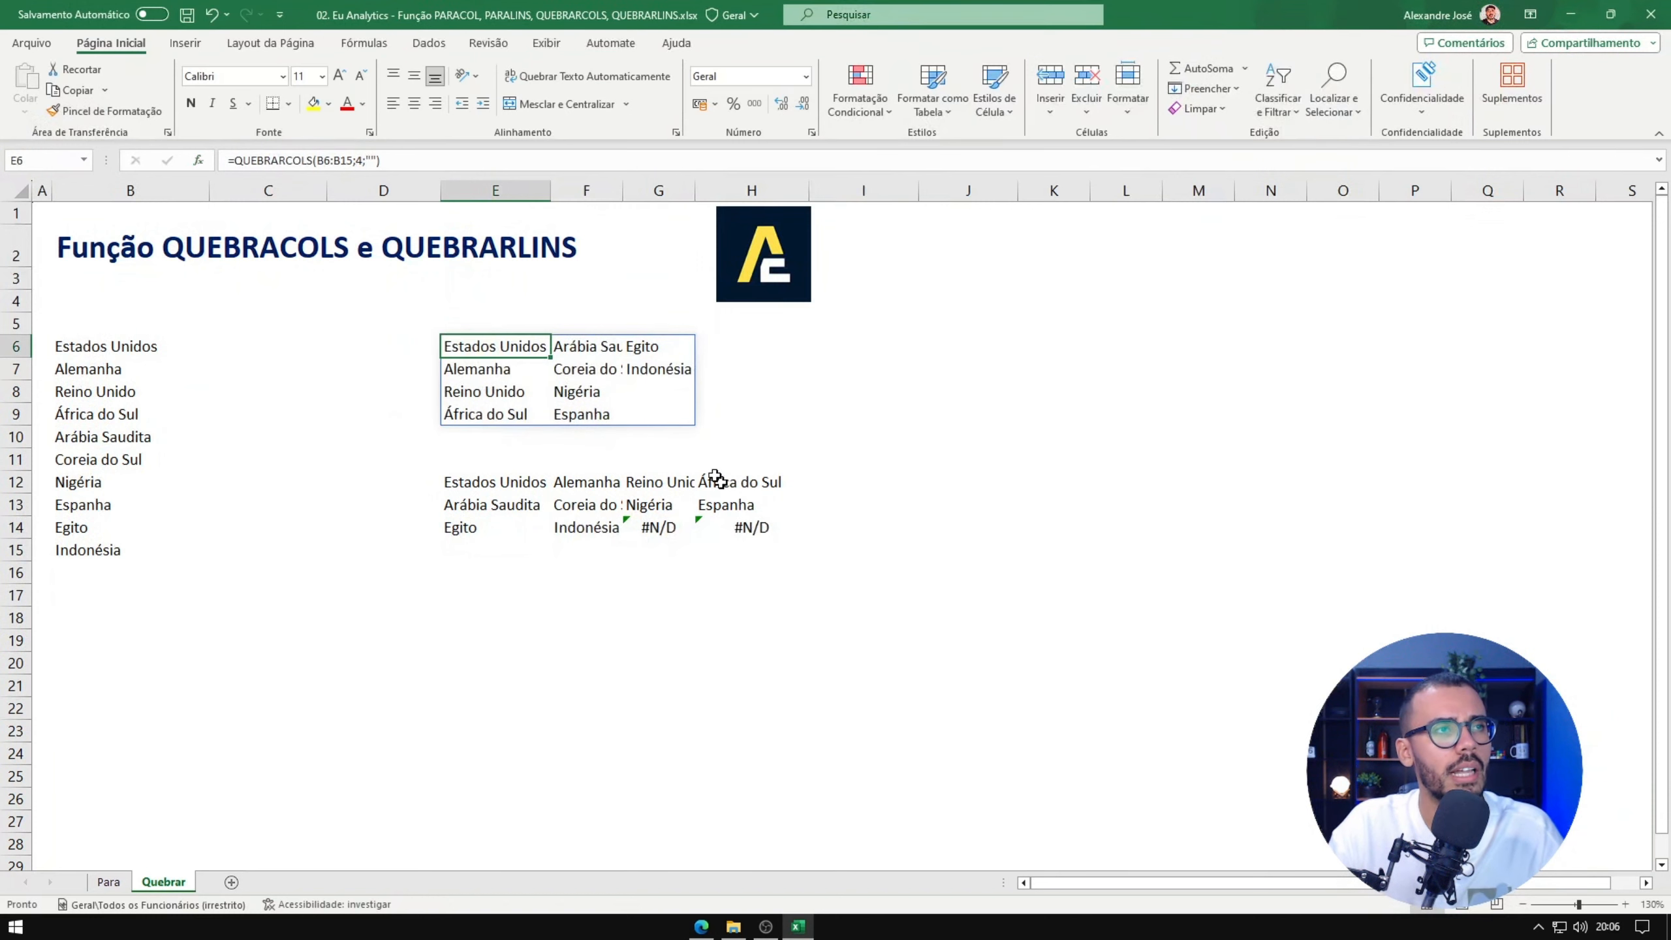
{"action": "left_click_drag", "start_coordinate": [658, 391], "coordinate": [648, 417]}
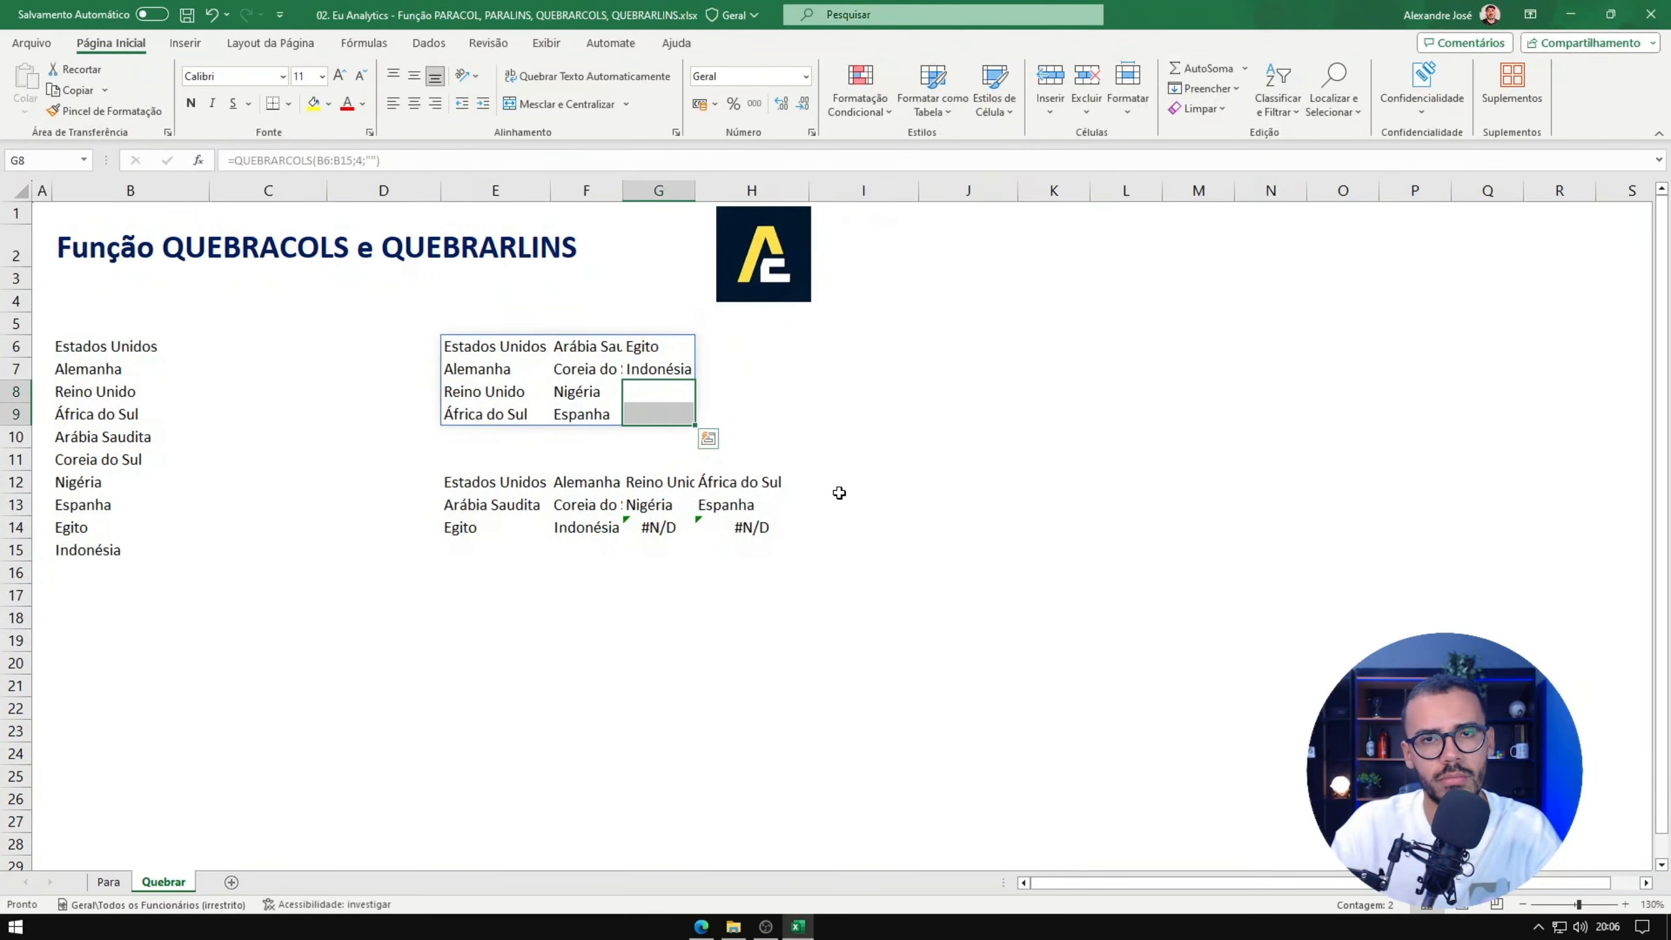
- Set Pad_with of the QUEBRARLINS formula in E12 to "Sem Dados" and check the surplus cells G14:H14
{"action": "left_click", "coordinate": [471, 488]}
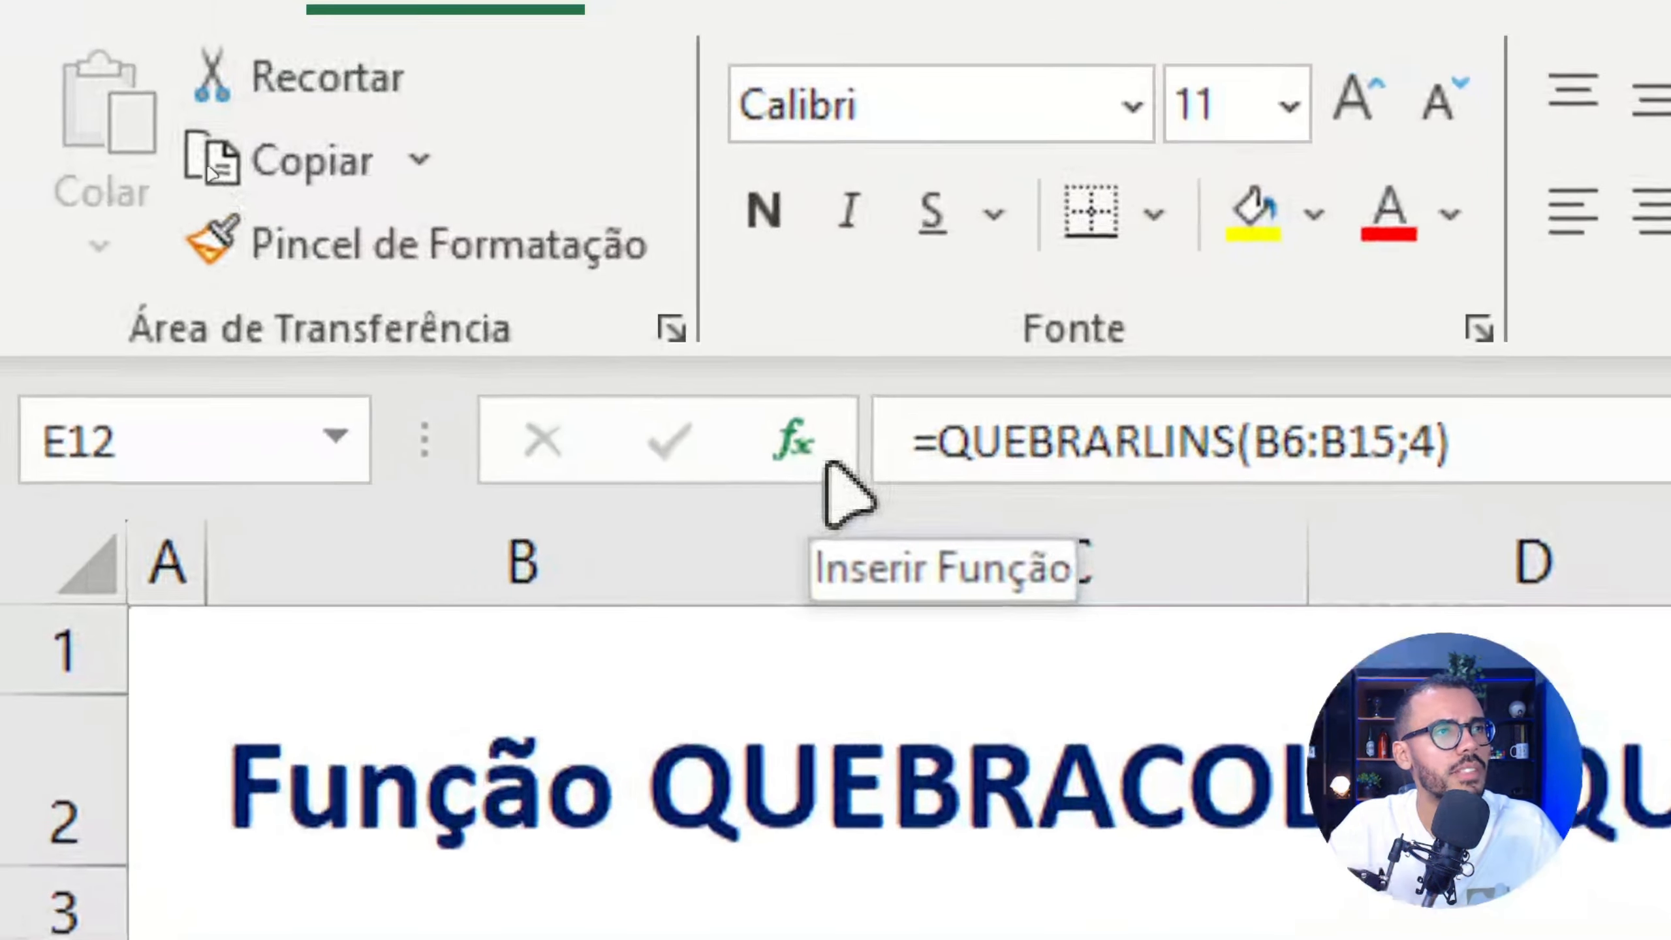
{"action": "left_click", "coordinate": [197, 160]}
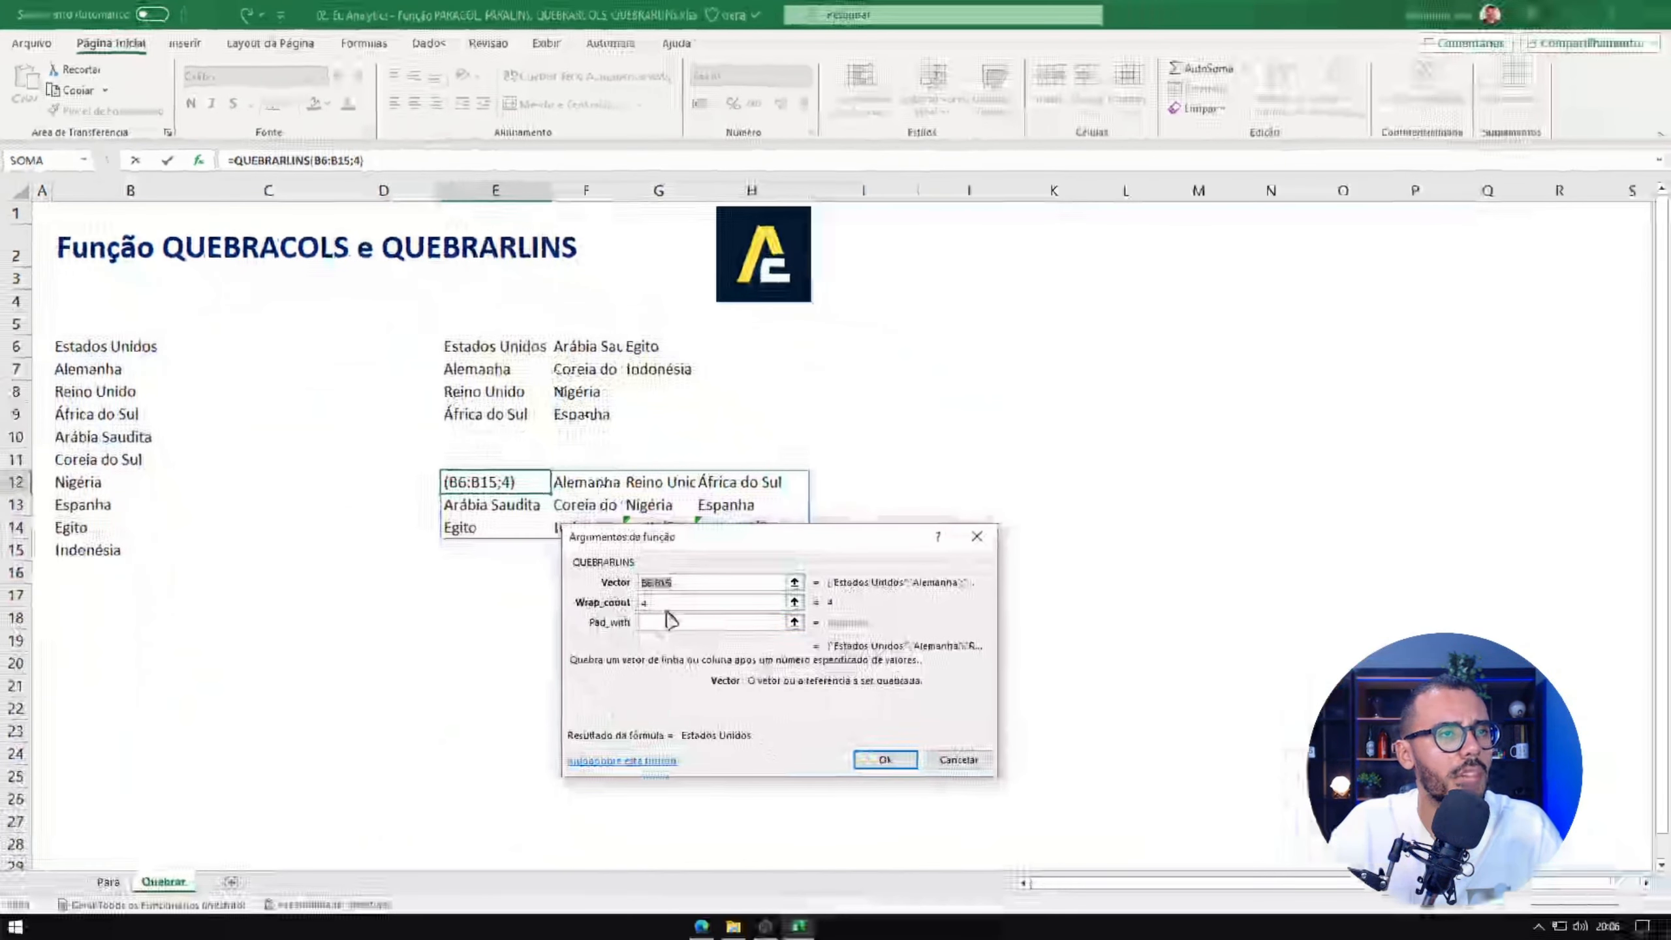
{"action": "left_click", "coordinate": [668, 622]}
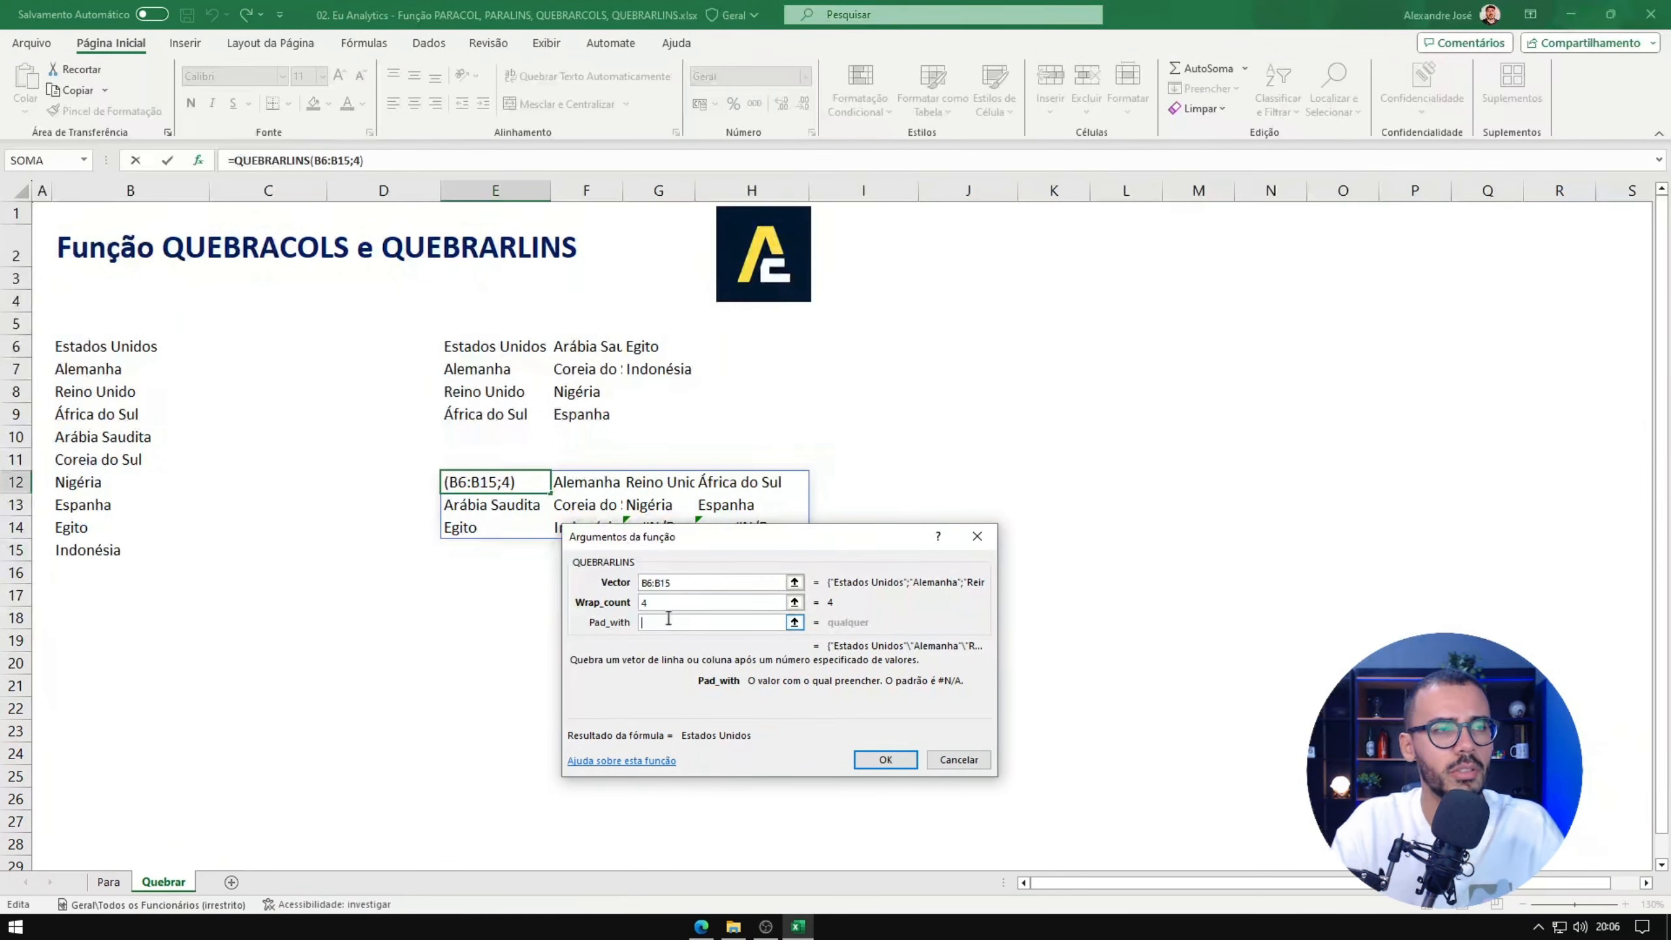
{"action": "type", "text": "Sem"}
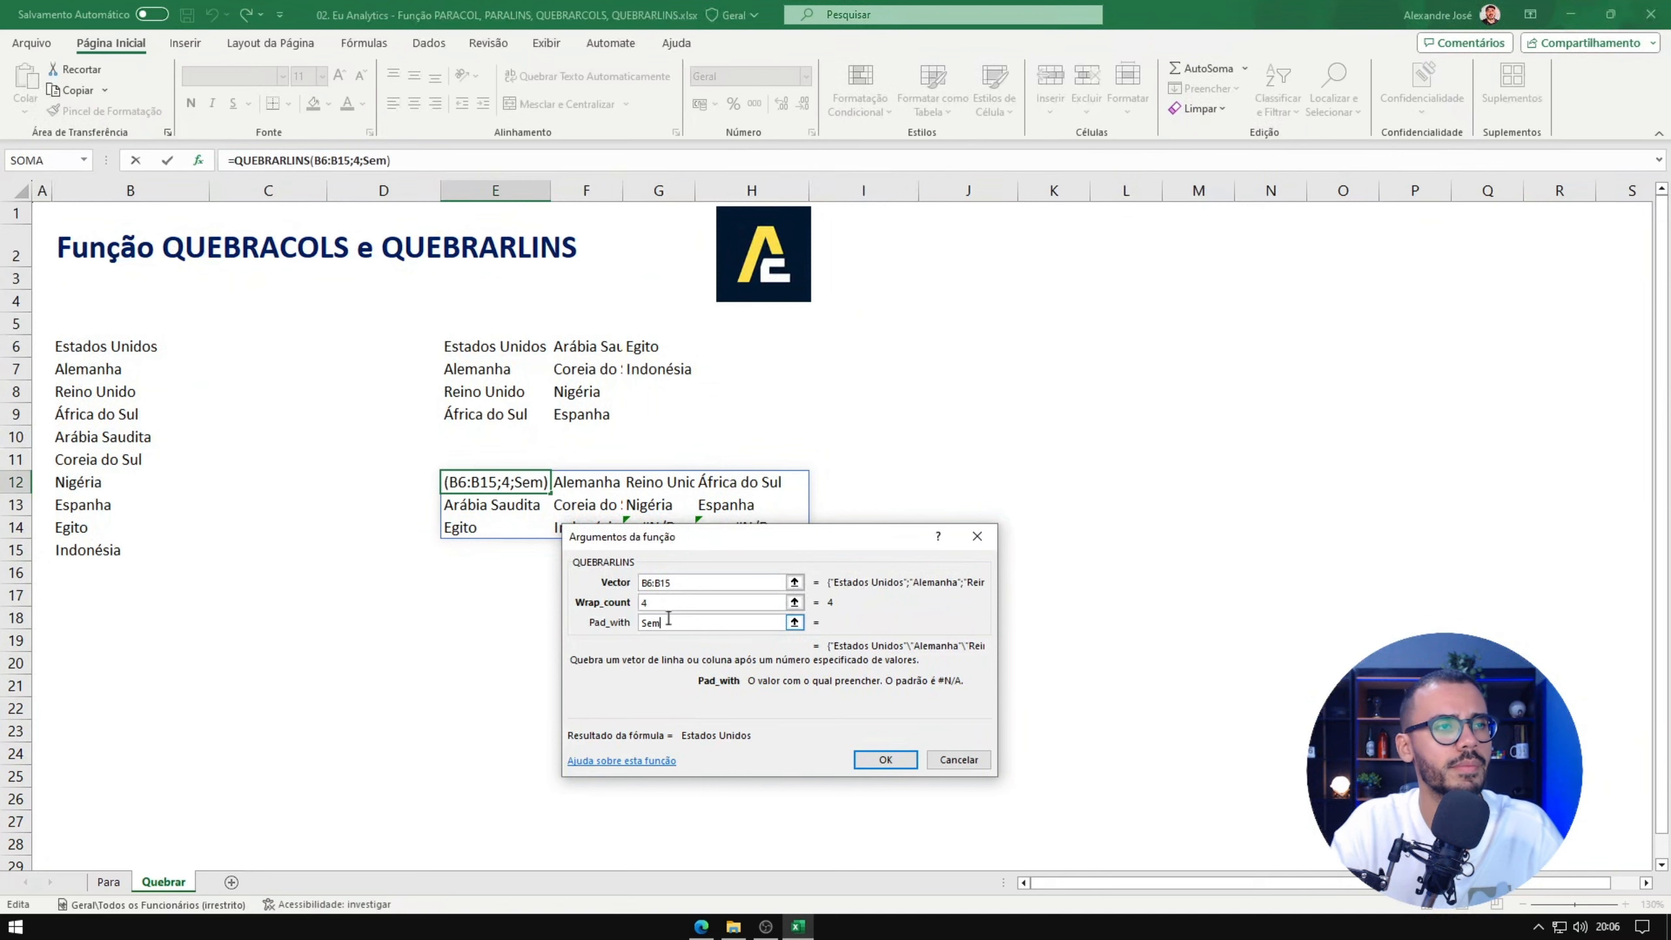
{"action": "type", "text": " Dados"}
{"action": "left_click", "coordinate": [882, 758]}
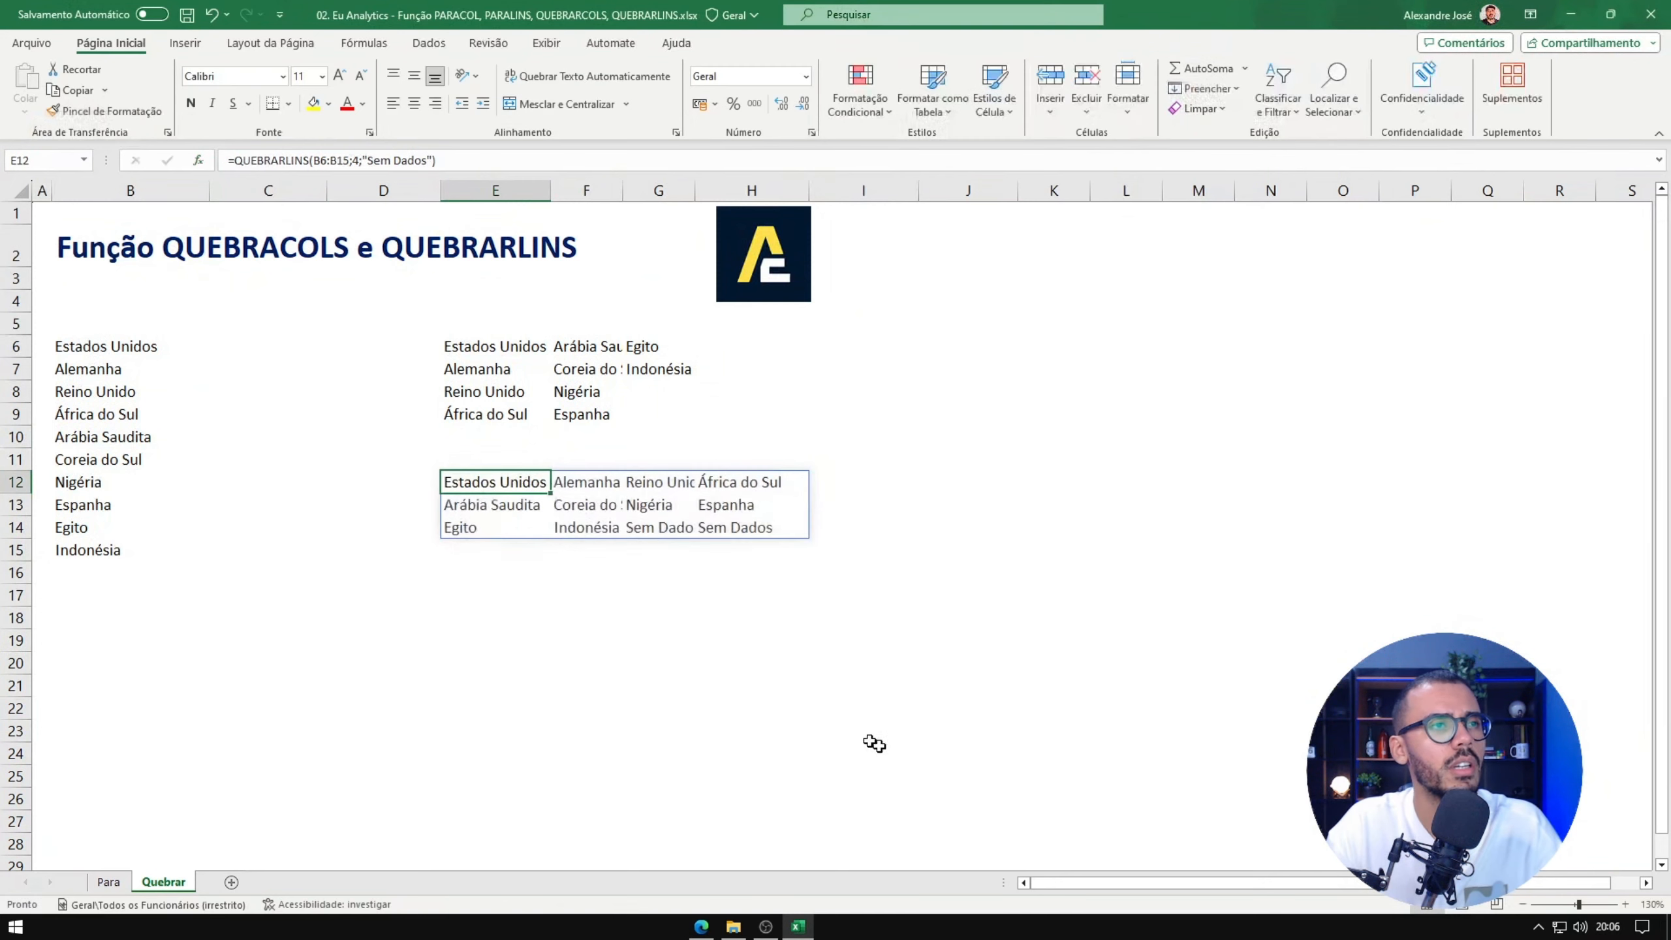
{"action": "left_click_drag", "start_coordinate": [654, 528], "coordinate": [737, 530]}
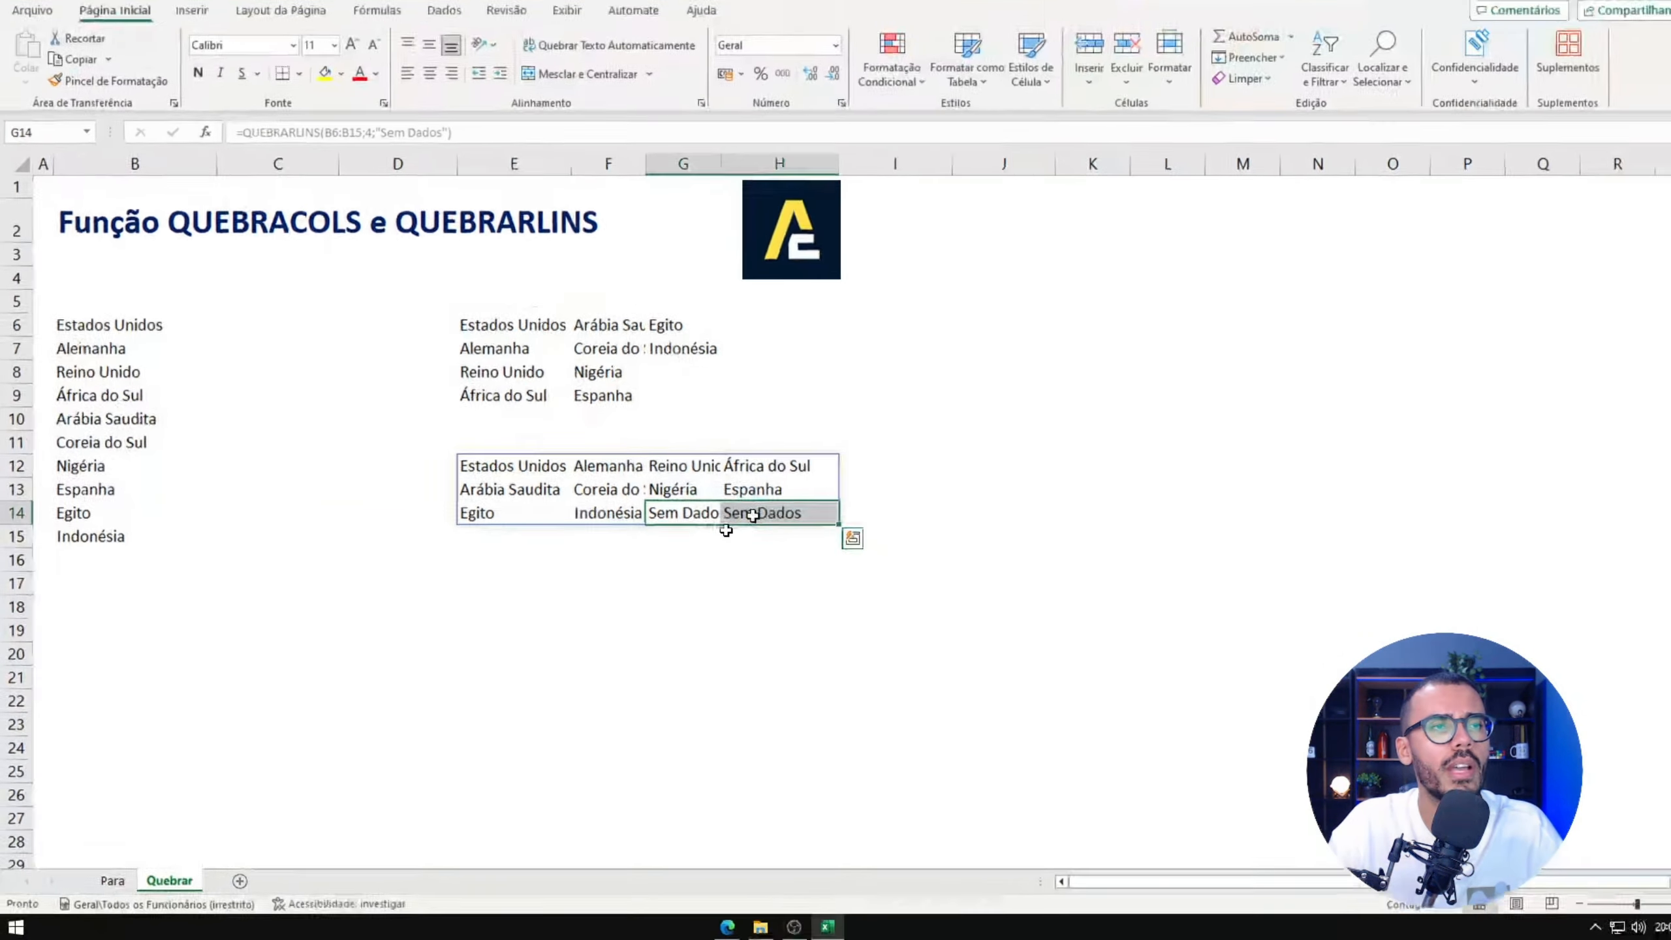
{"action": "key", "text": "ctrl+q"}
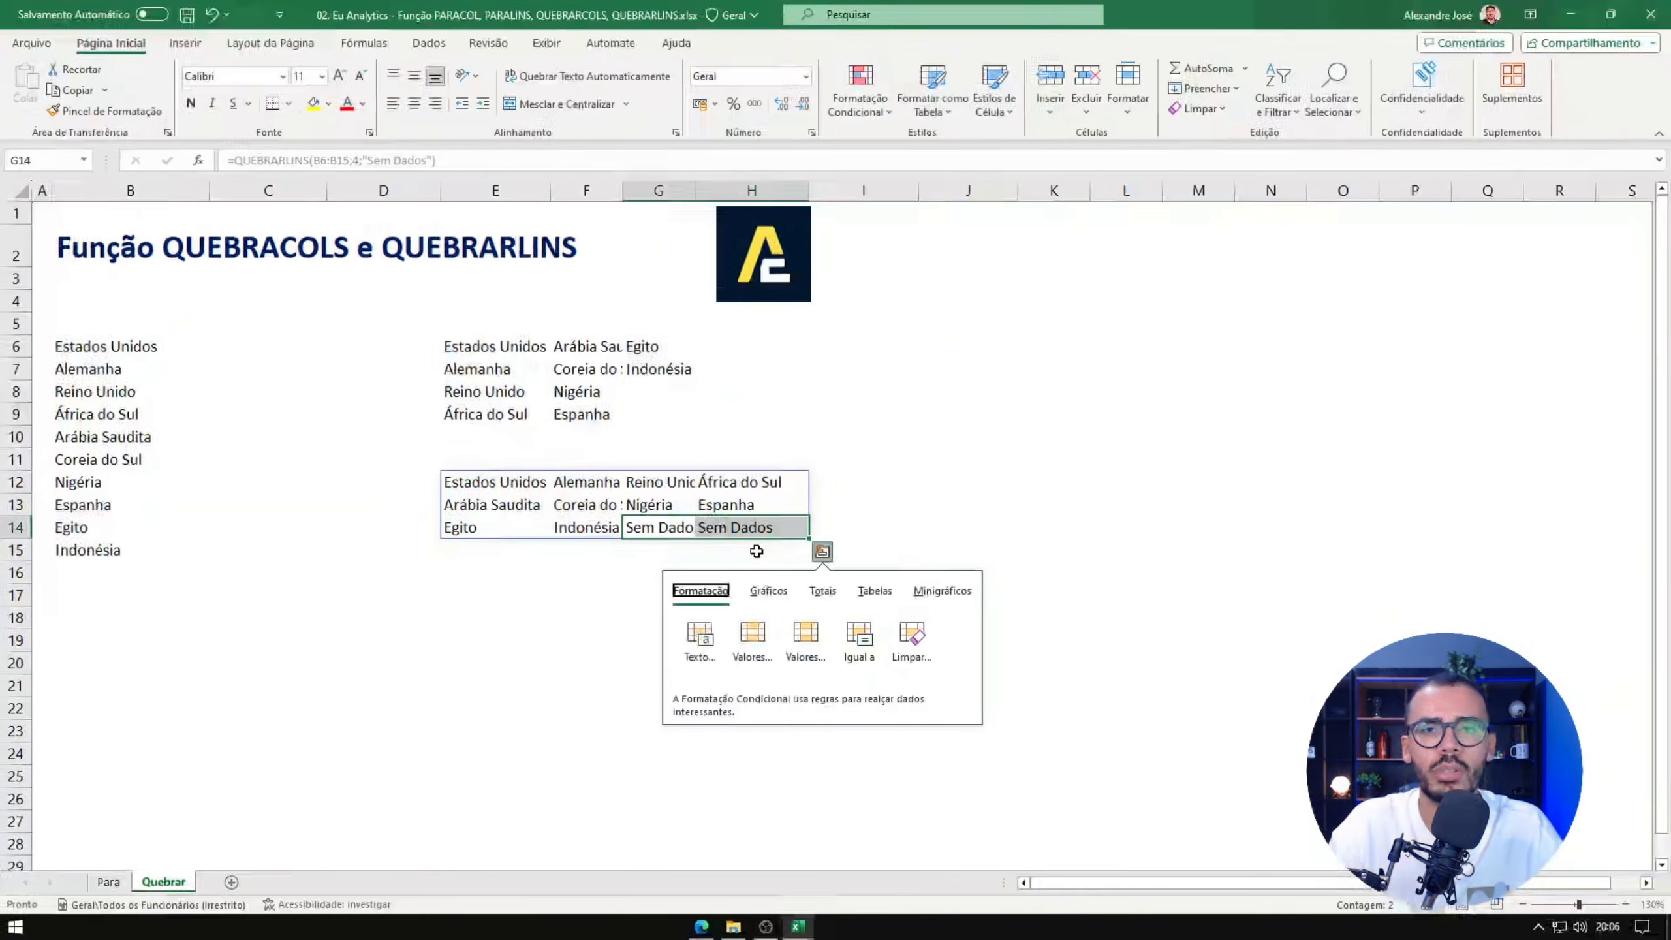
{"action": "left_click", "coordinate": [595, 556]}
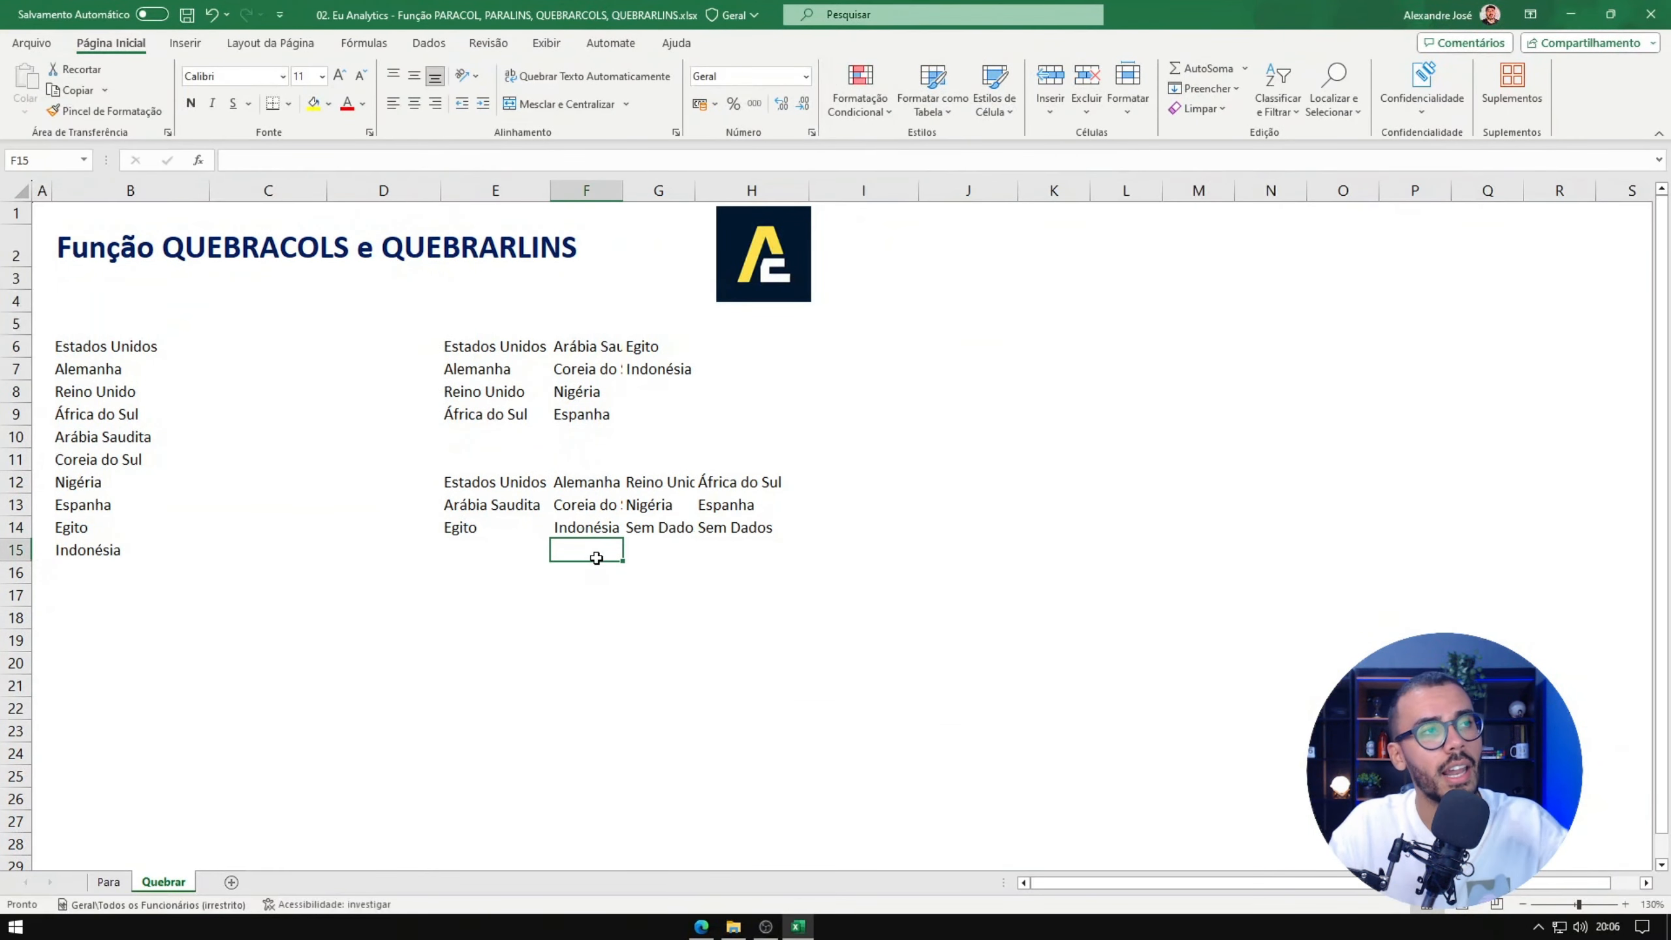